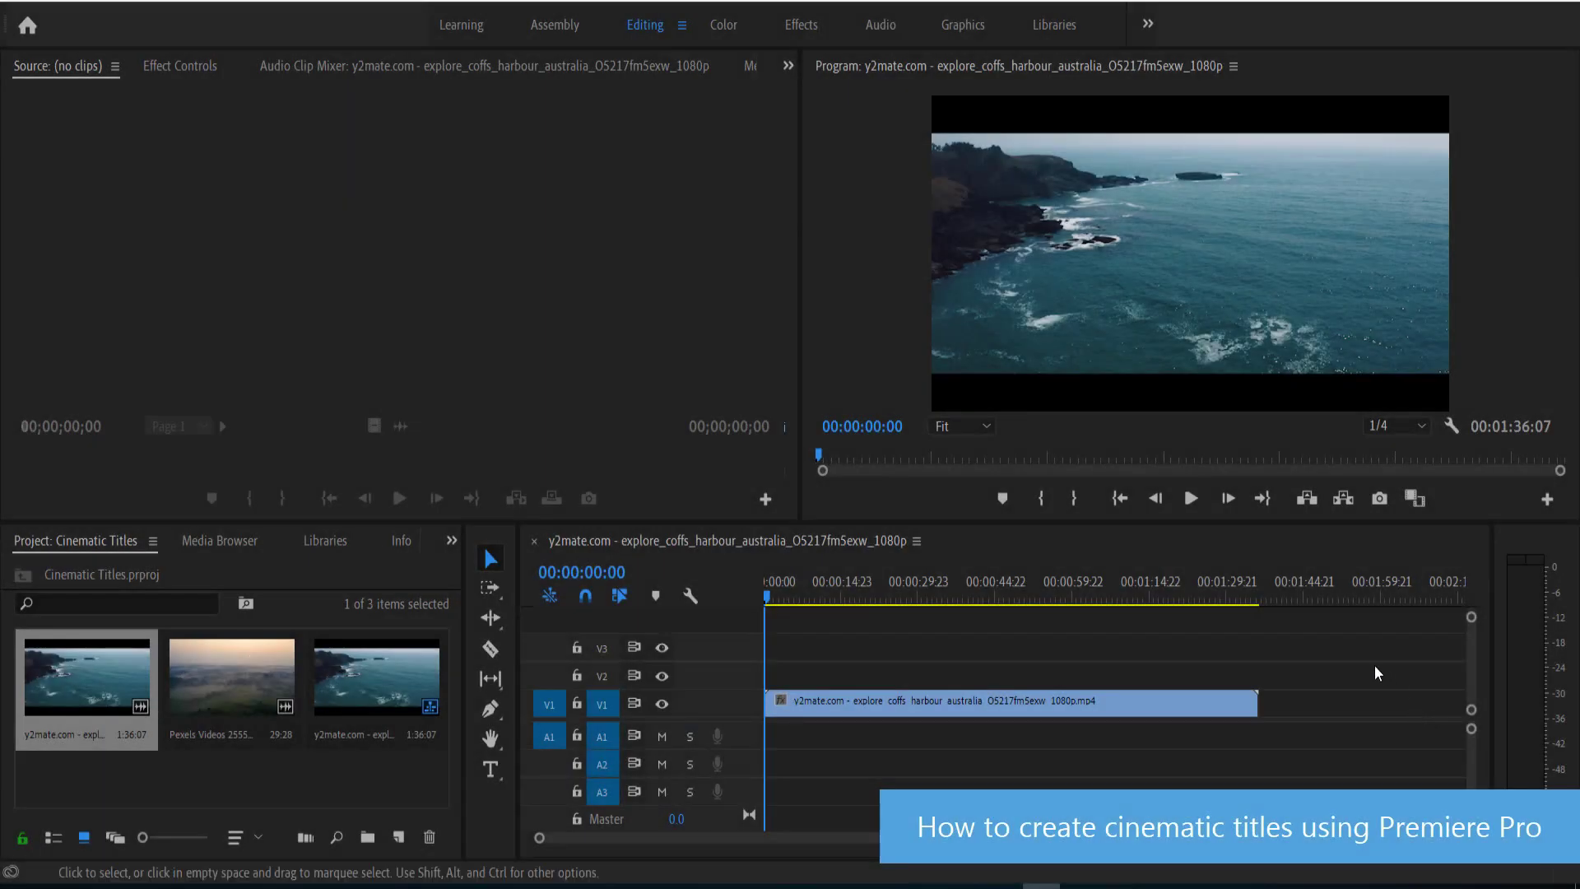
Remove the coastline drone clip from the sequence so the timeline is empty
{"action": "key", "text": "ctrl+z"}
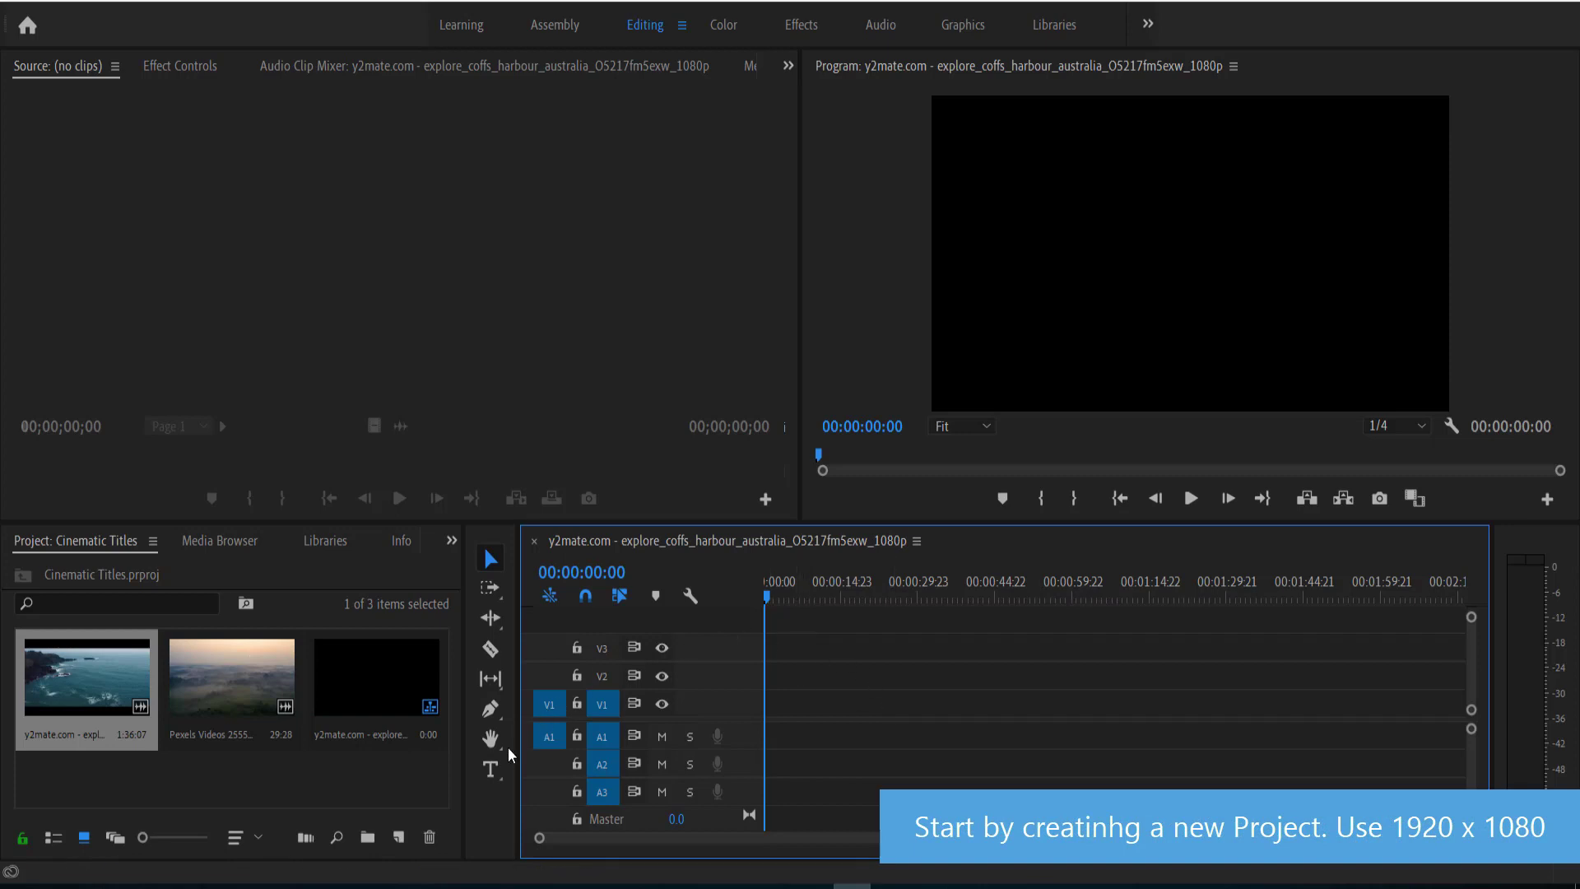
Create a text layer in the Program monitor reading 'CINEMATIC TITLES'
{"action": "left_click", "coordinate": [490, 769]}
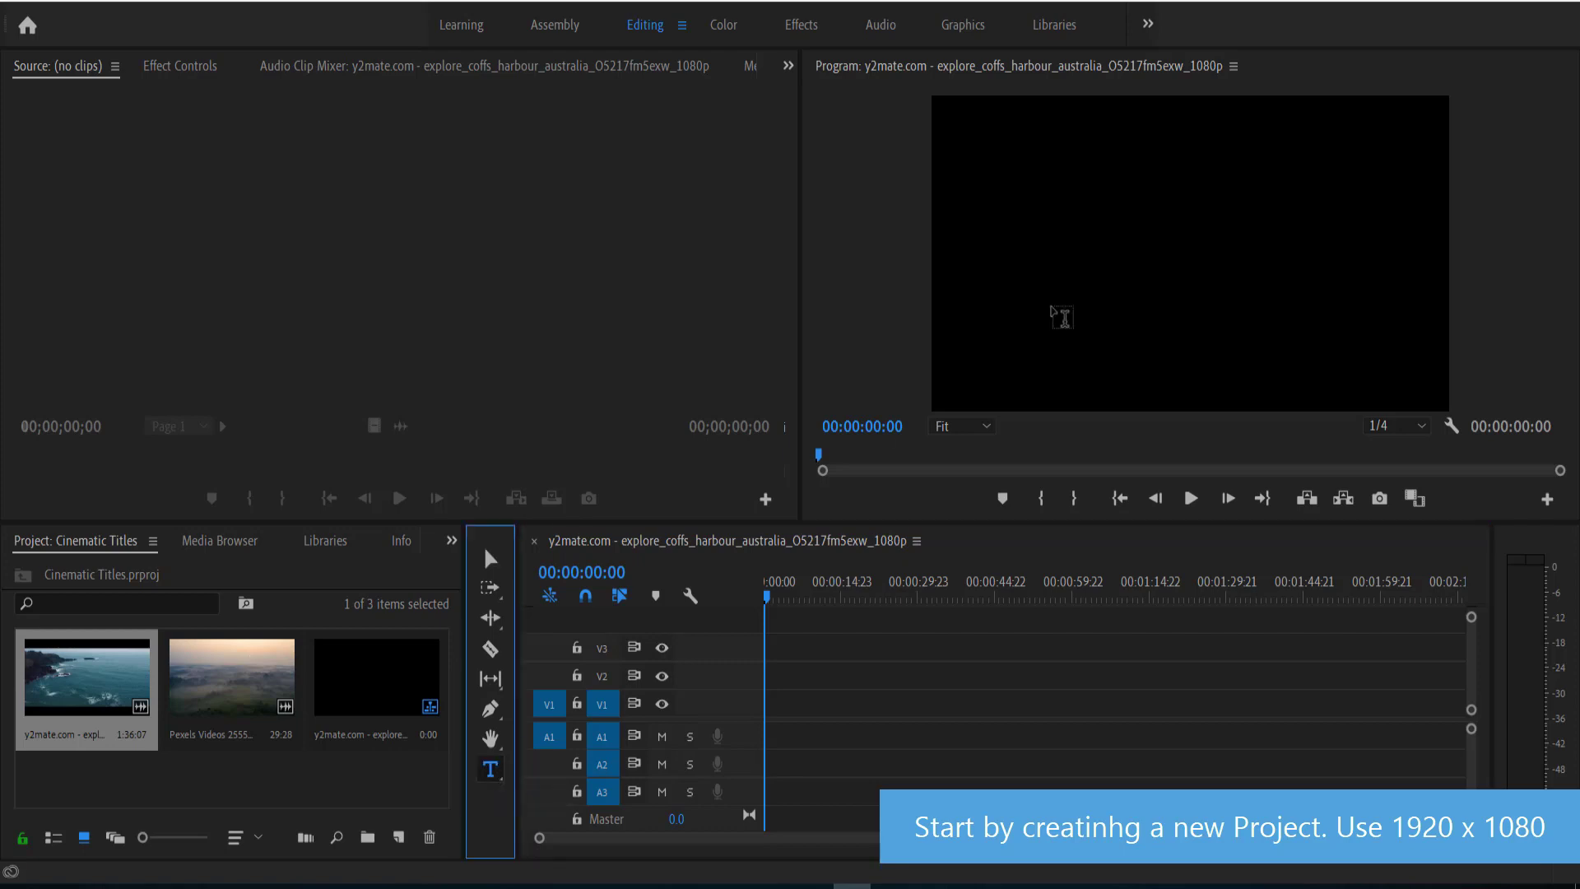
{"action": "left_click", "coordinate": [1062, 231]}
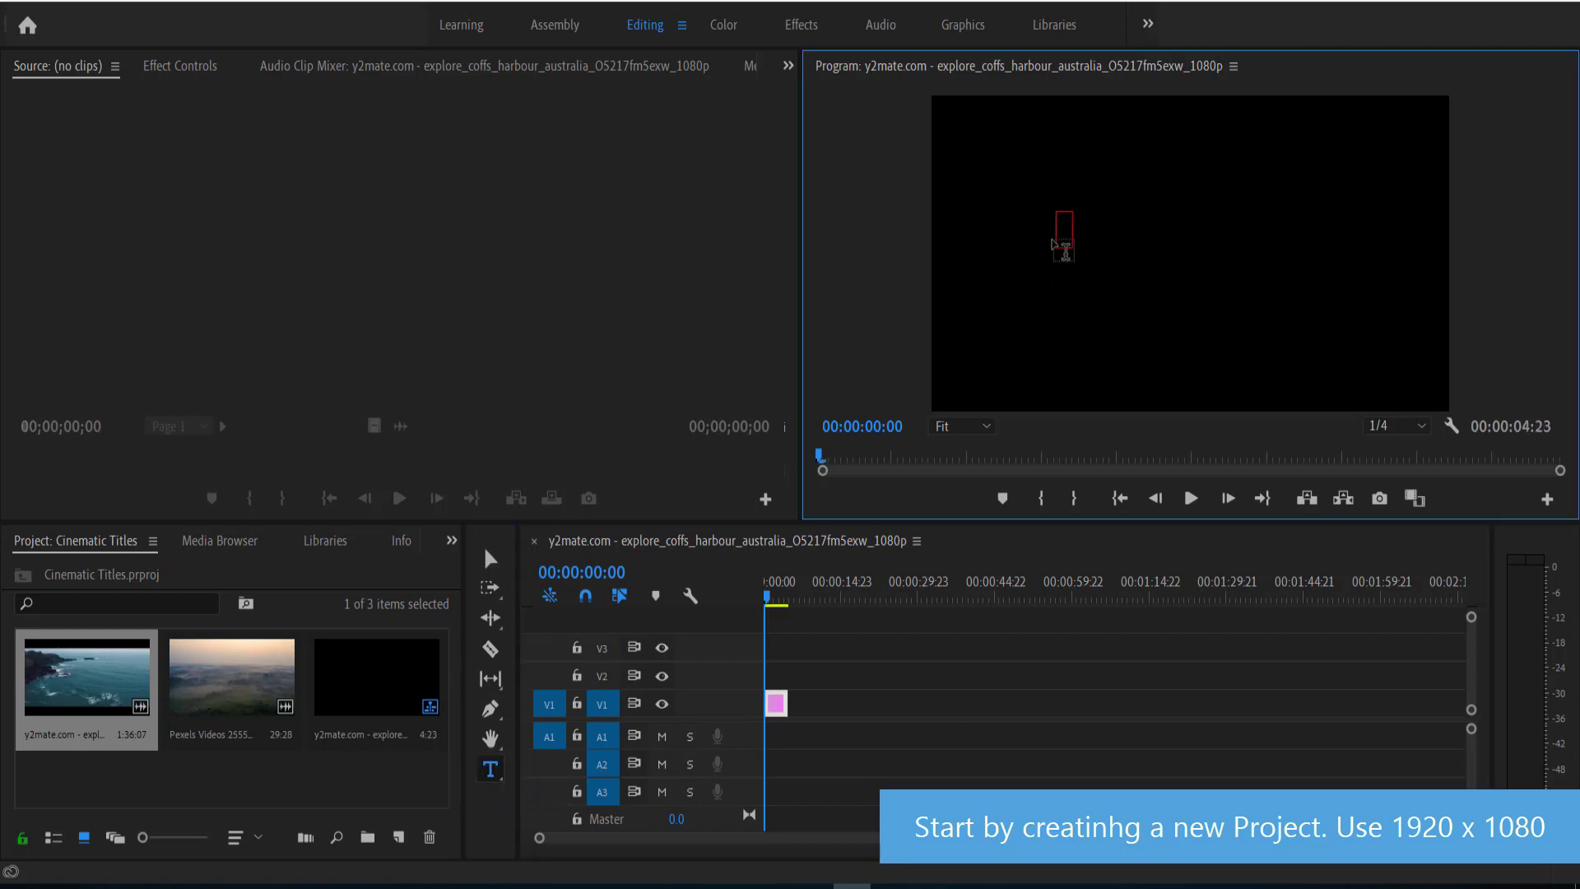
{"action": "type", "text": "CIN"}
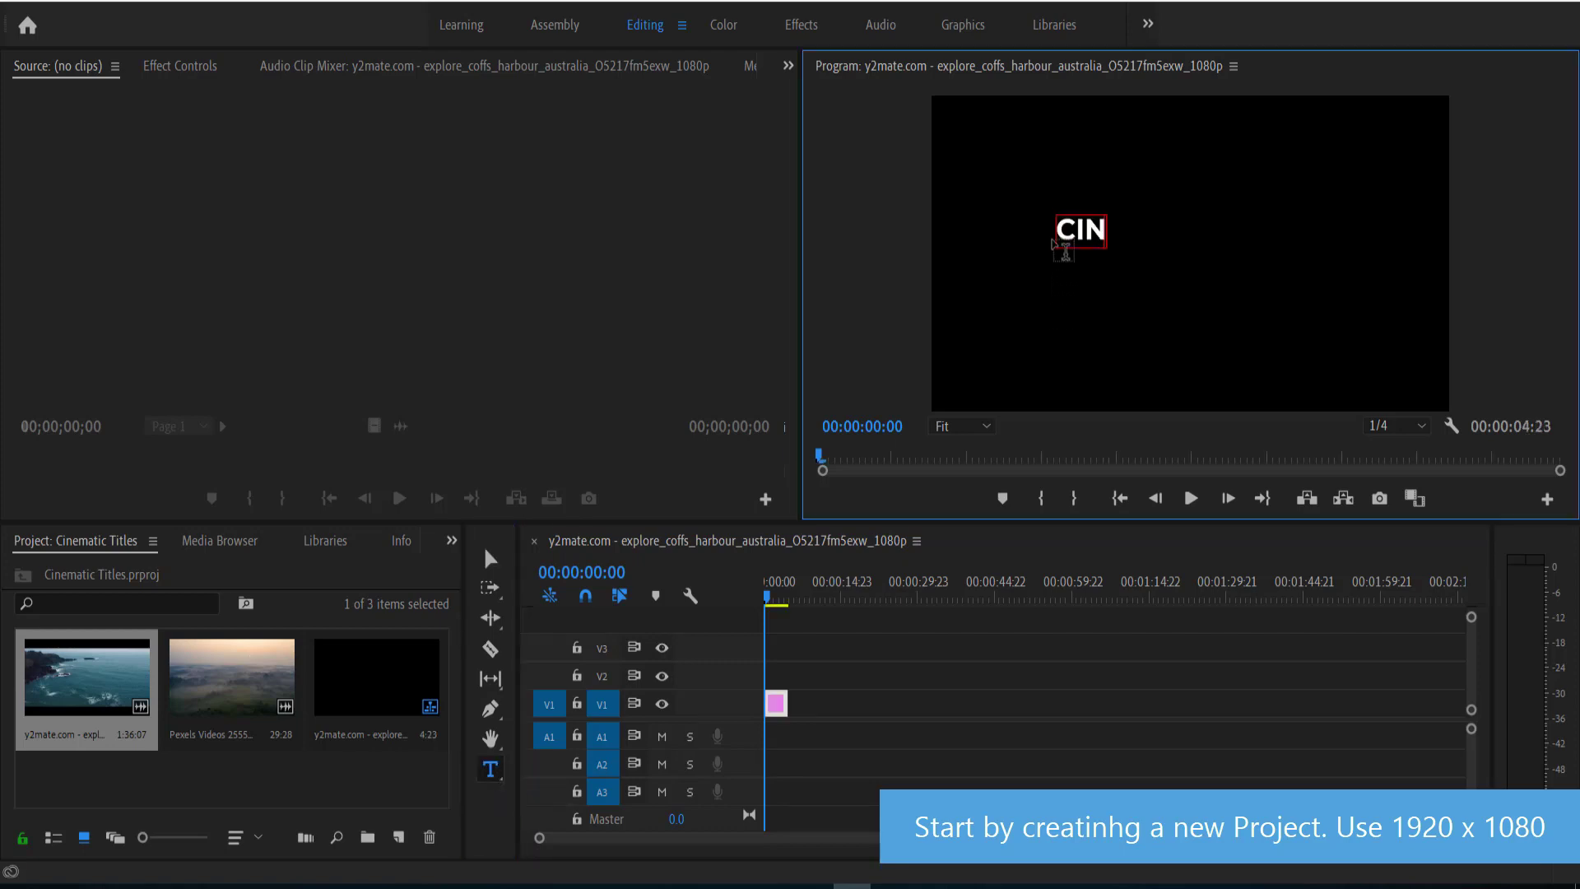
{"action": "type", "text": "EMATIC TITLES"}
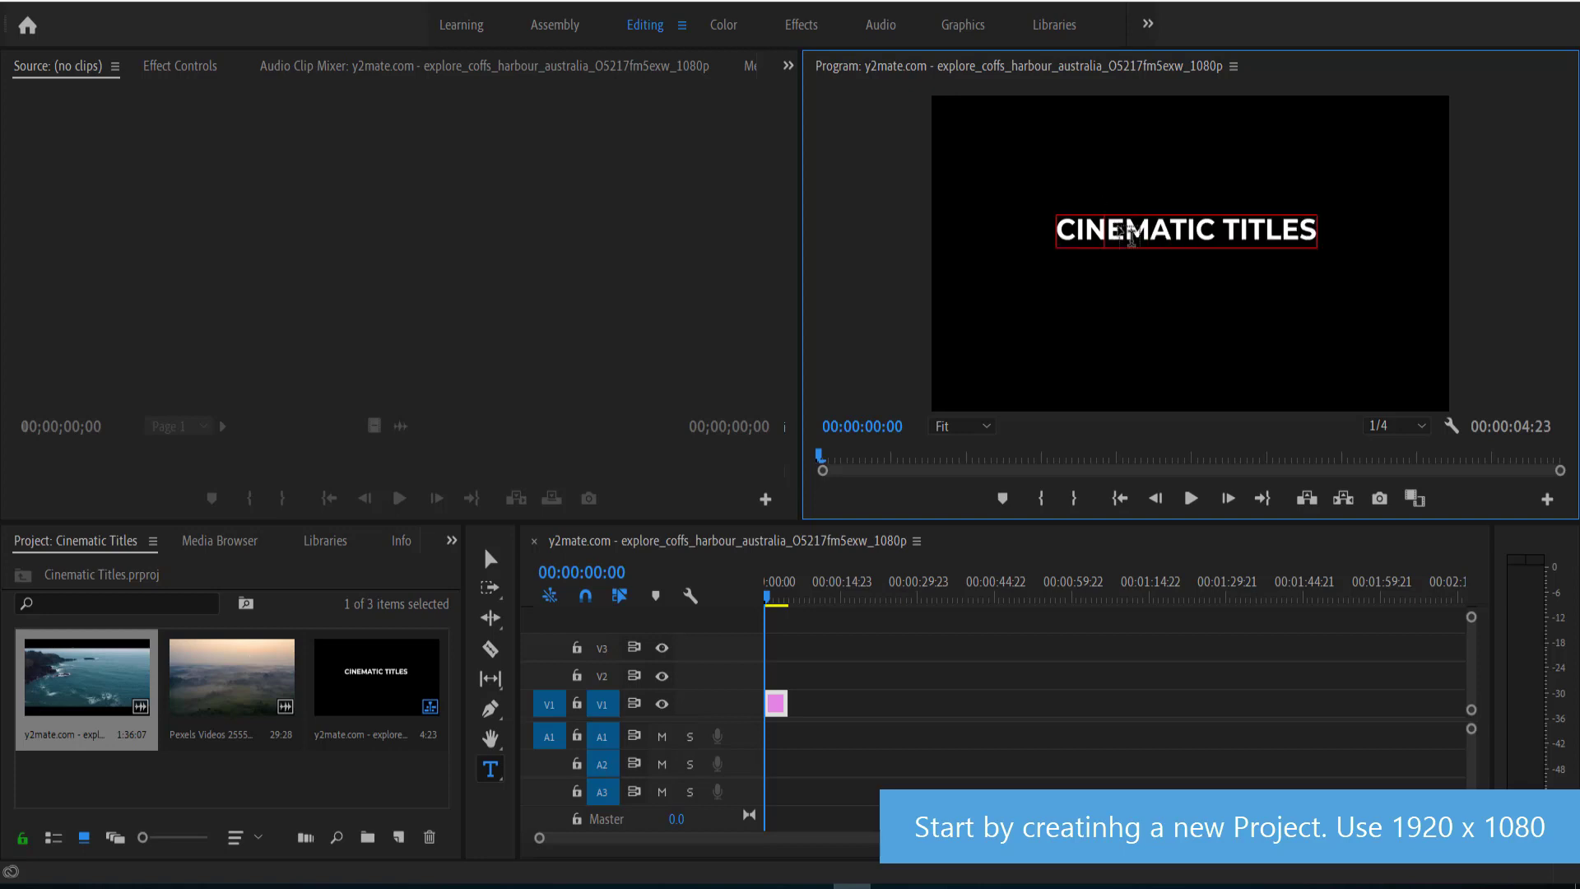
Switch to the Graphics workspace and show the Essential Graphics Edit properties
{"action": "left_click", "coordinate": [965, 26]}
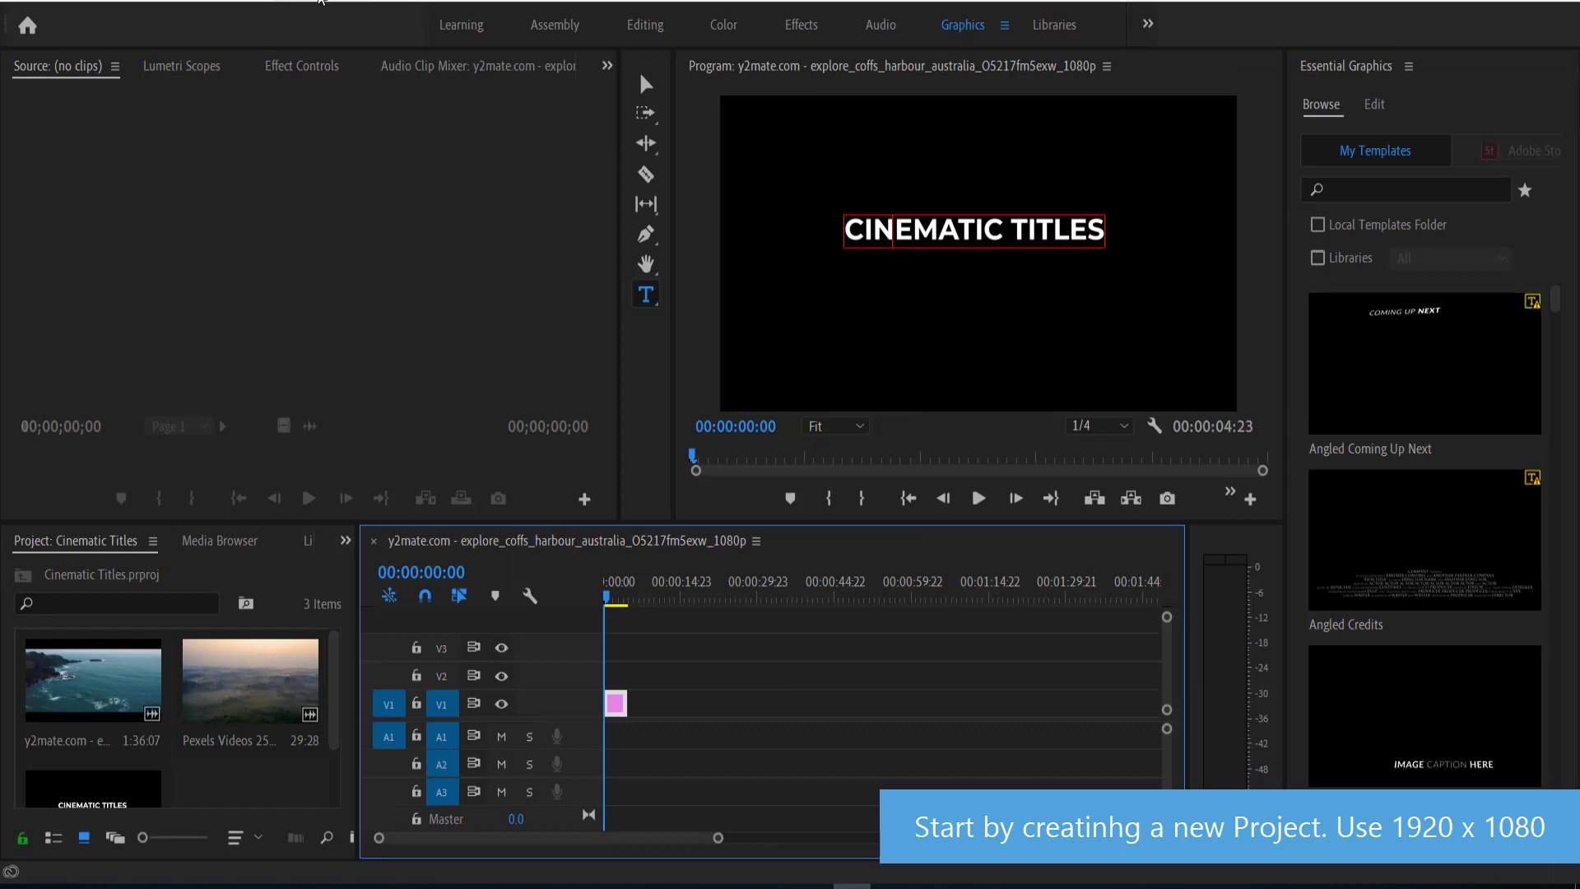
{"action": "left_click", "coordinate": [321, 2]}
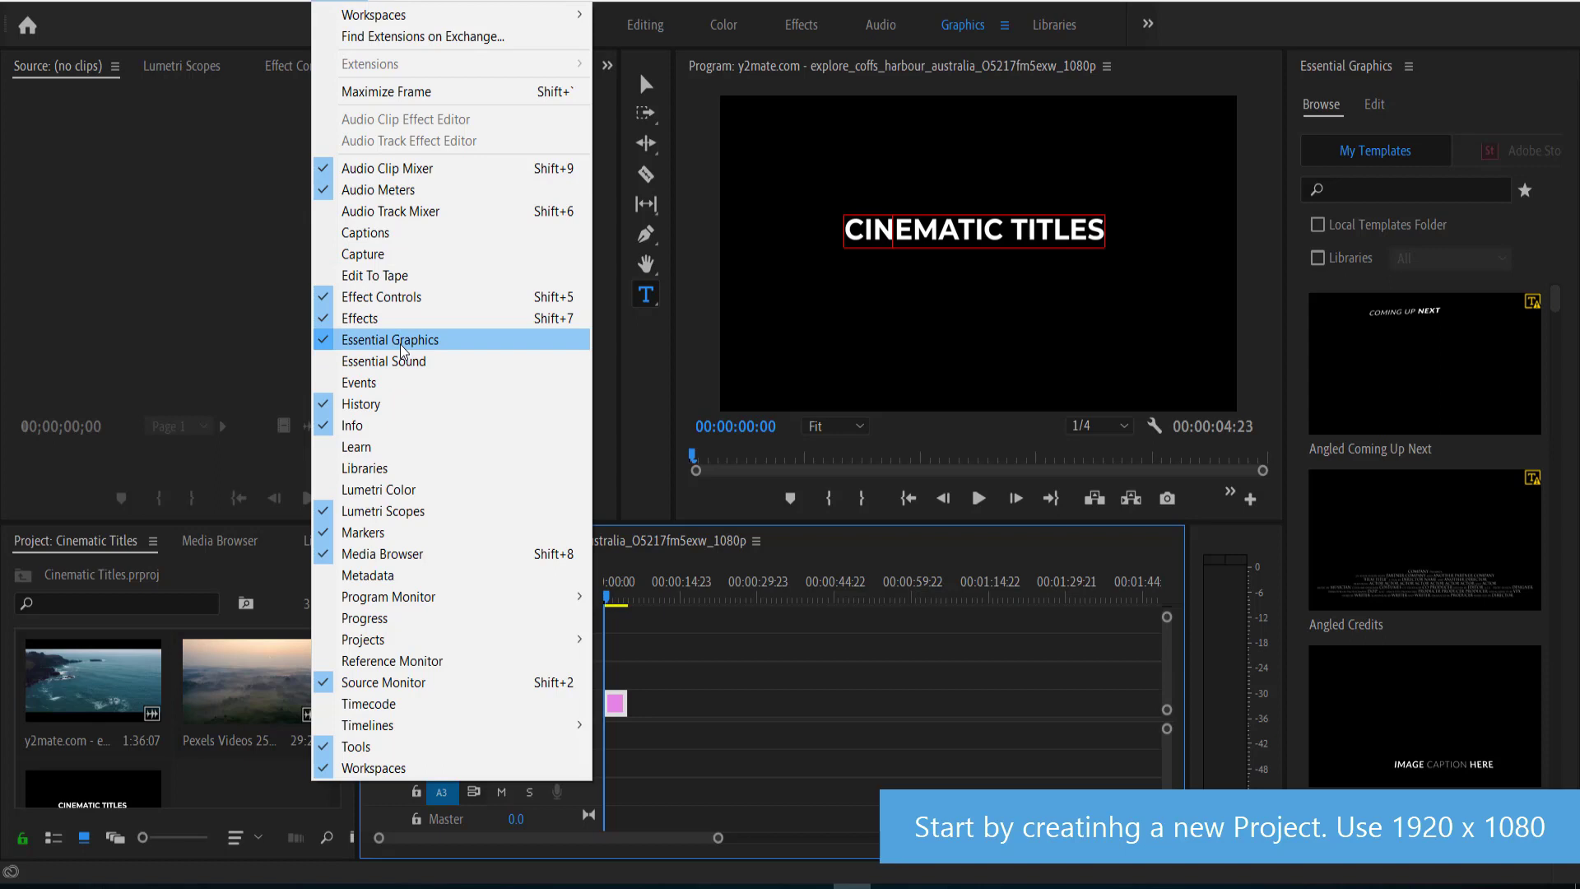
{"action": "left_click", "coordinate": [1356, 71]}
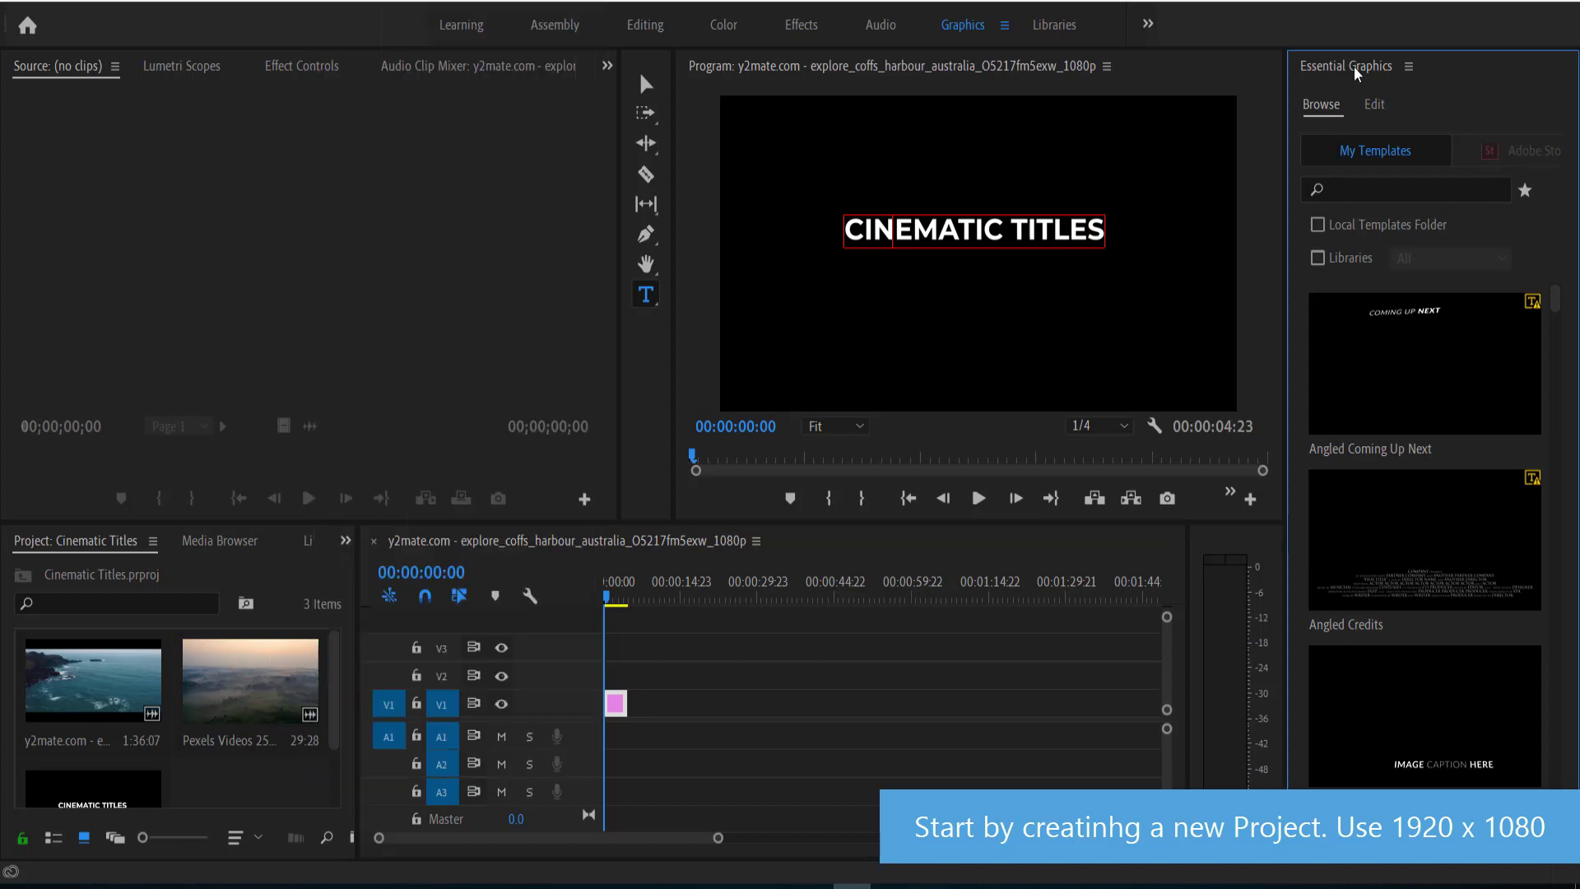
{"action": "left_click", "coordinate": [1376, 105]}
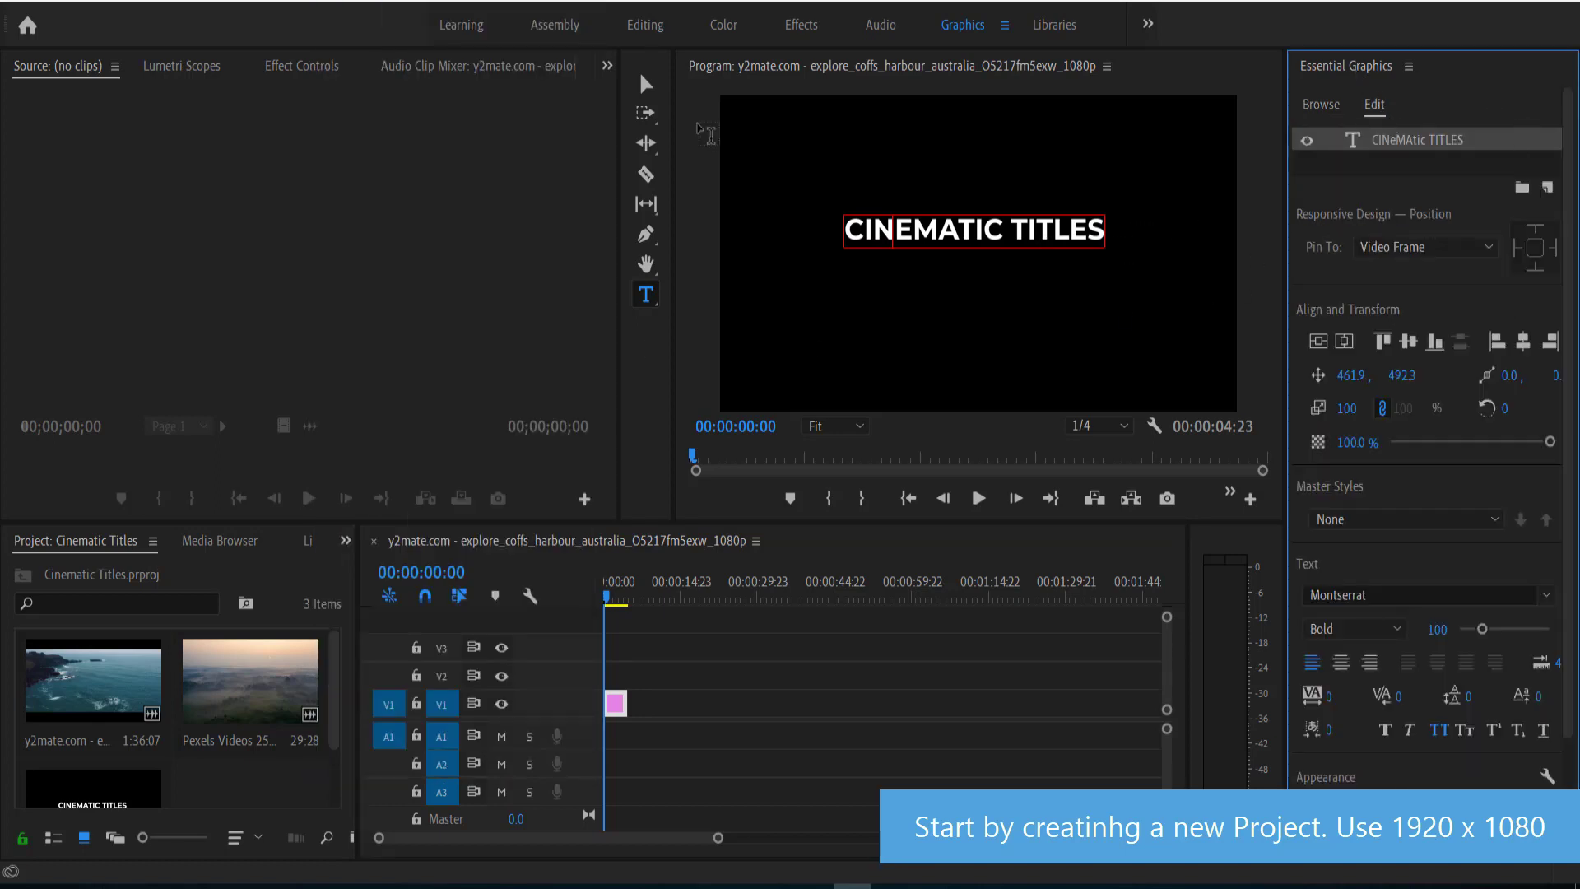
Move the CINEMATIC TITLES text slightly higher and enter it for editing
{"action": "left_click", "coordinate": [646, 84]}
{"action": "left_click_drag", "start_coordinate": [985, 261], "coordinate": [948, 233]}
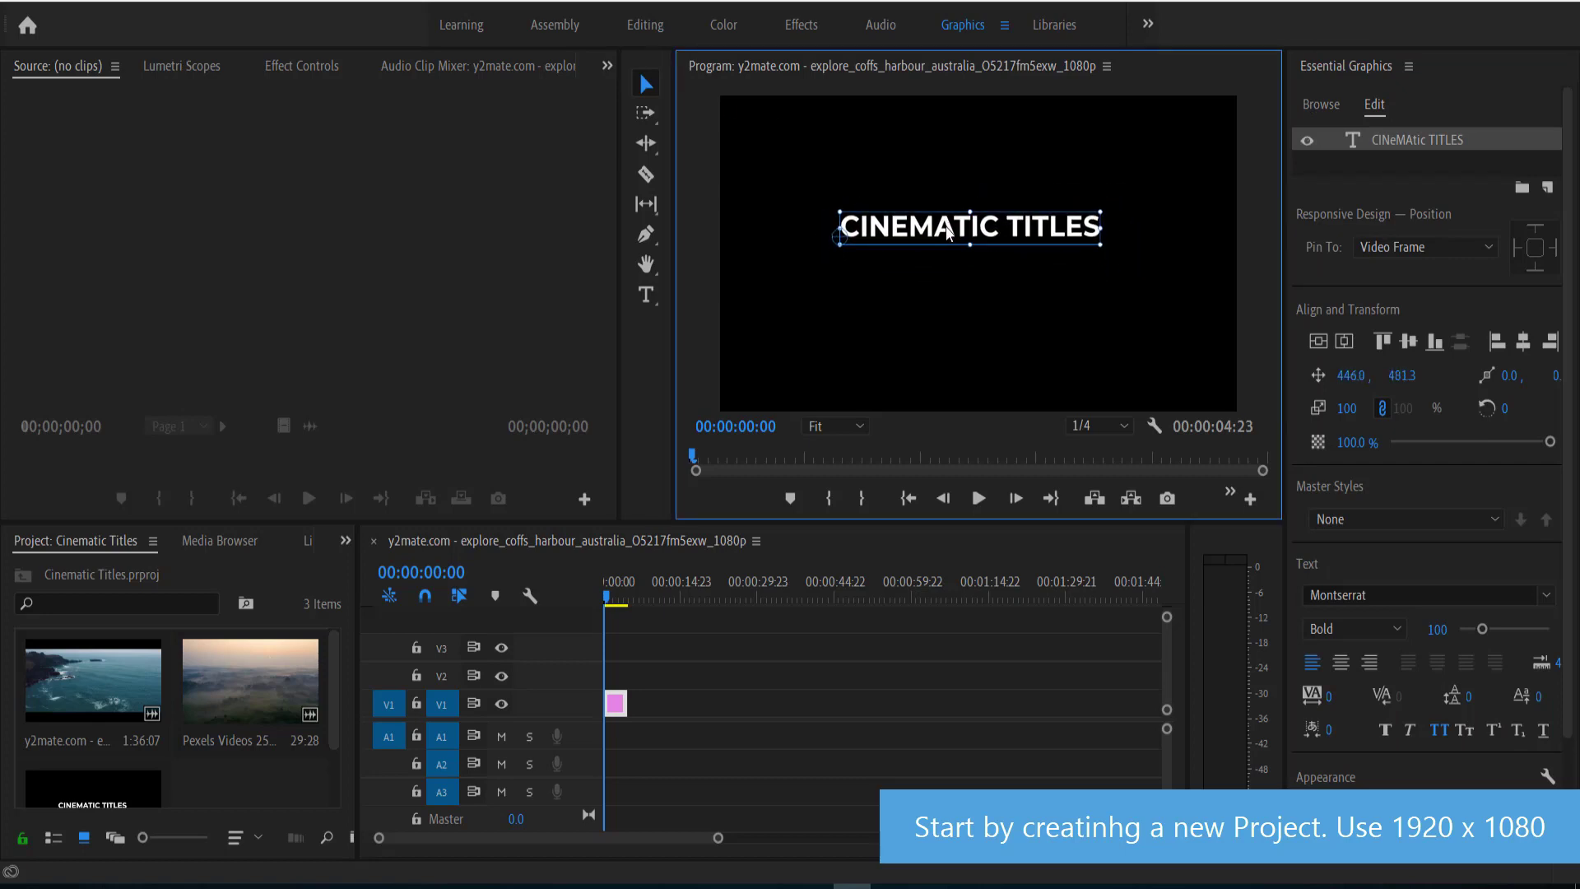
{"action": "double_click", "coordinate": [948, 233]}
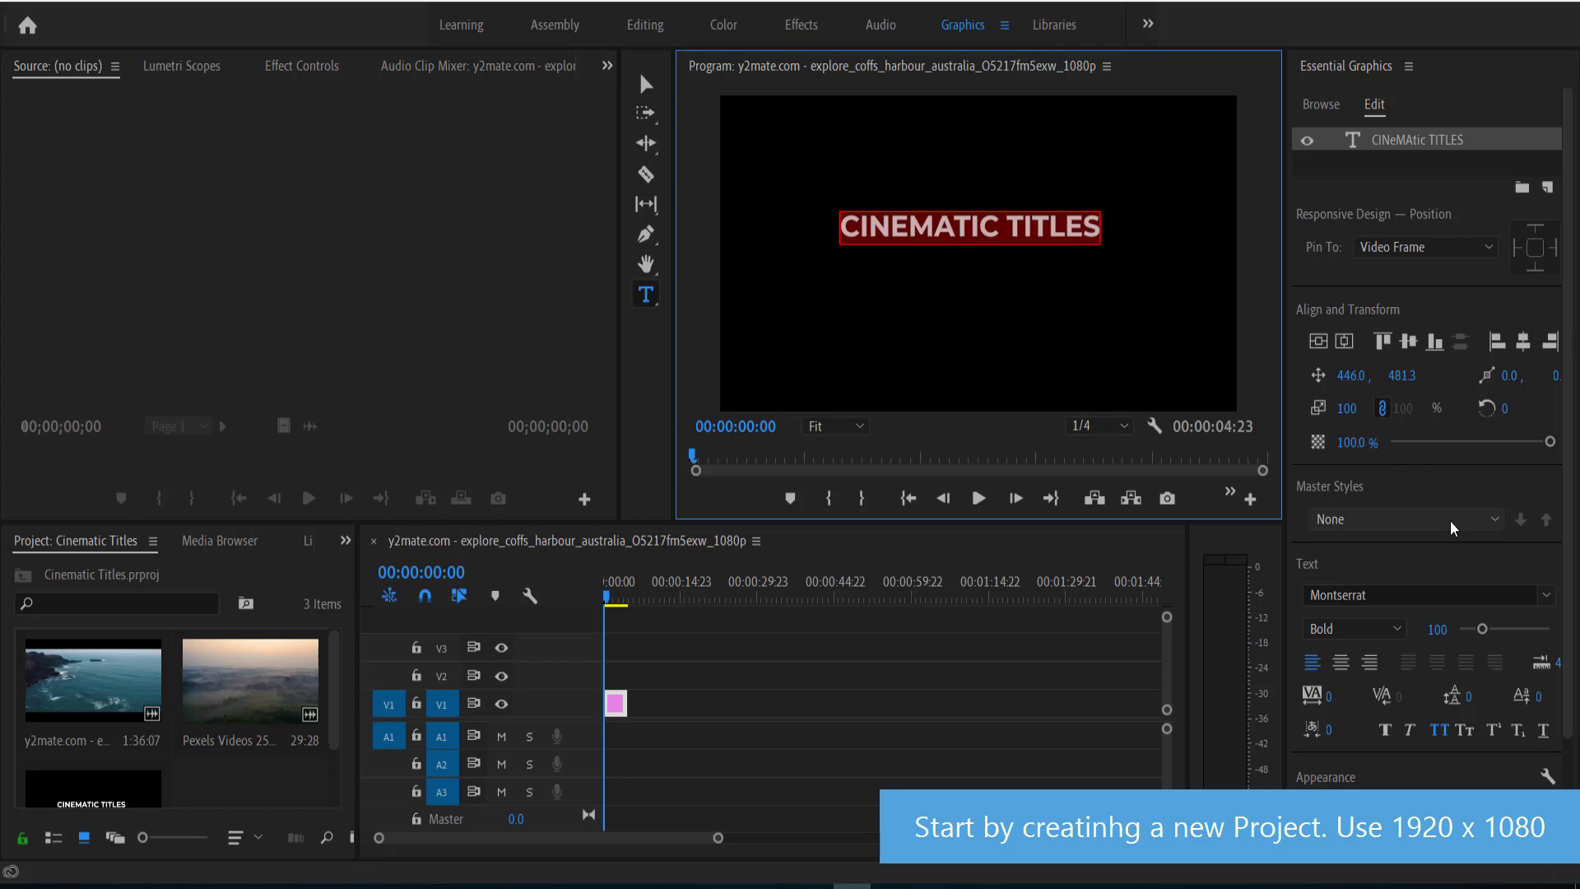
{"action": "left_click", "coordinate": [1440, 730]}
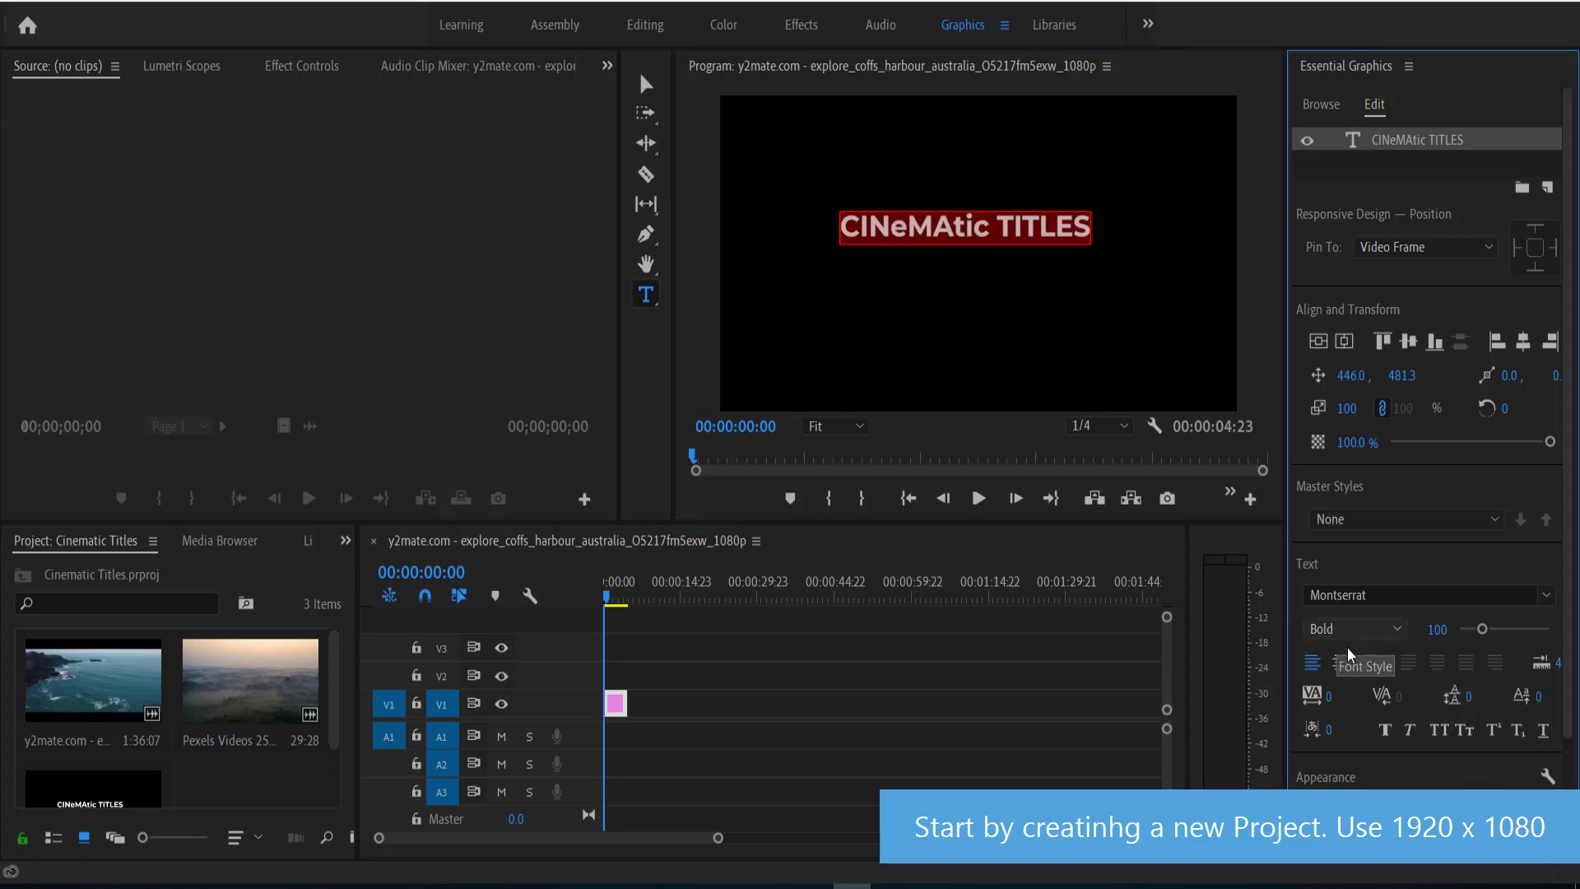
{"action": "left_click", "coordinate": [1547, 594]}
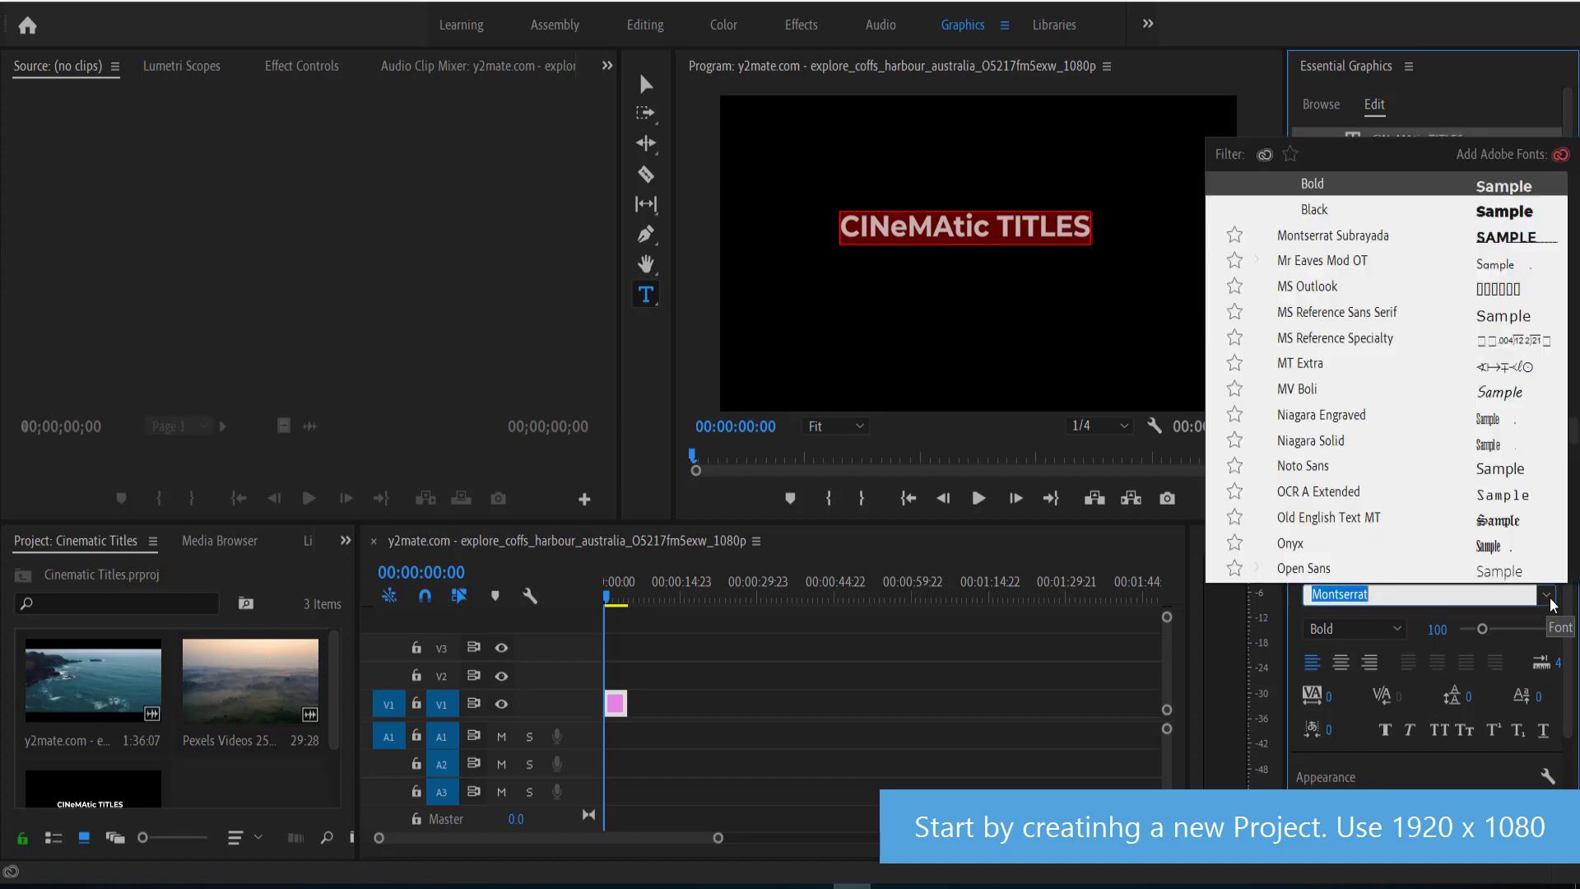
{"action": "scroll", "coordinate": [1461, 486], "scroll_direction": "up", "scroll_amount": 1}
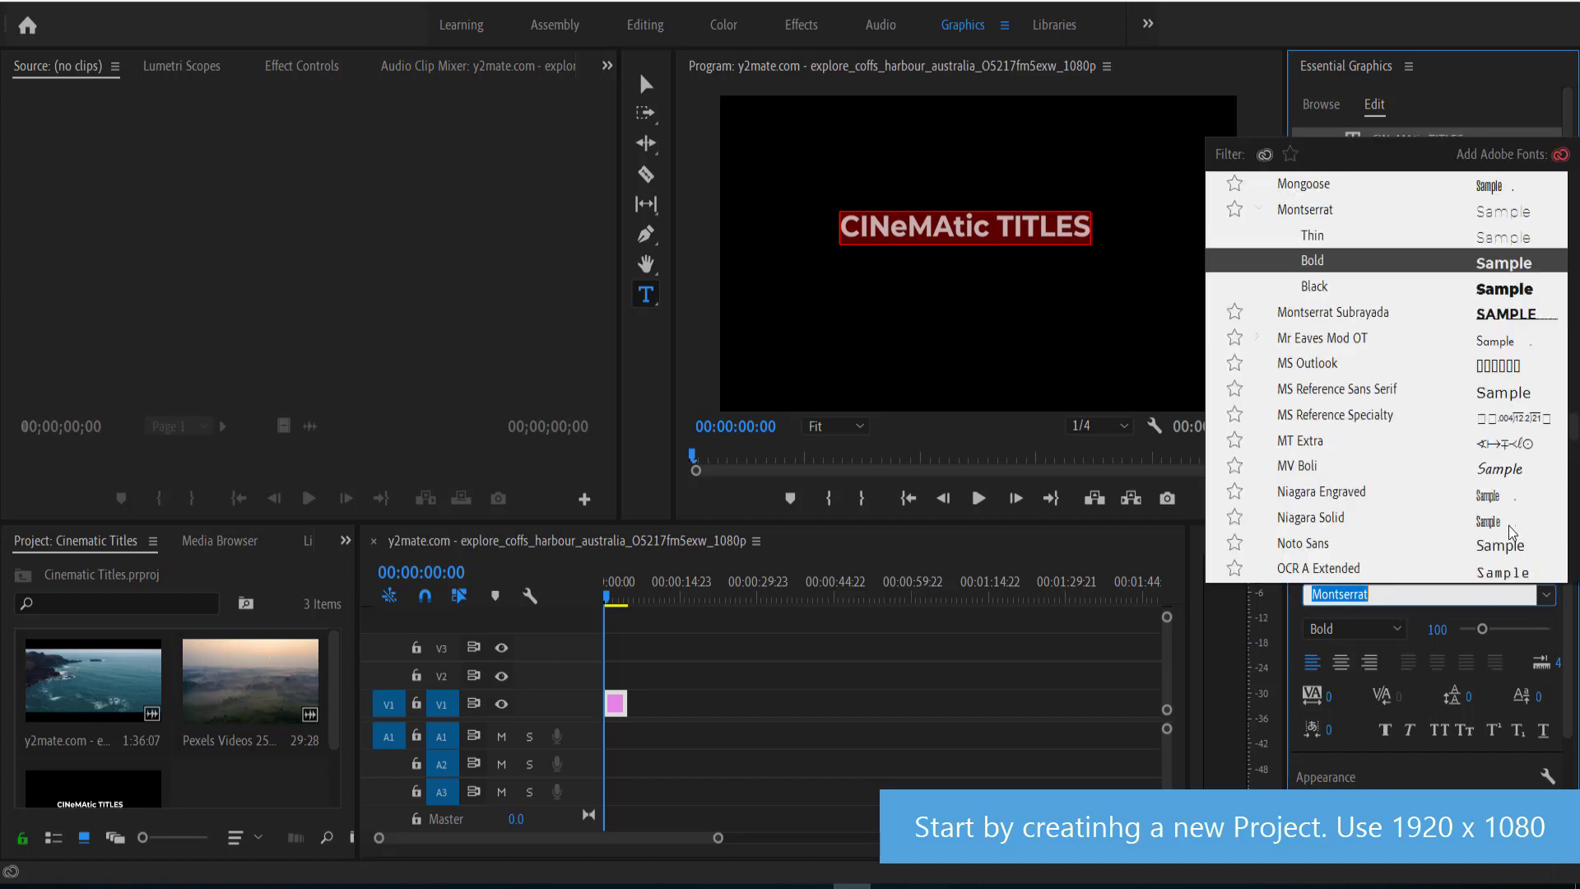
{"action": "left_click", "coordinate": [1545, 599]}
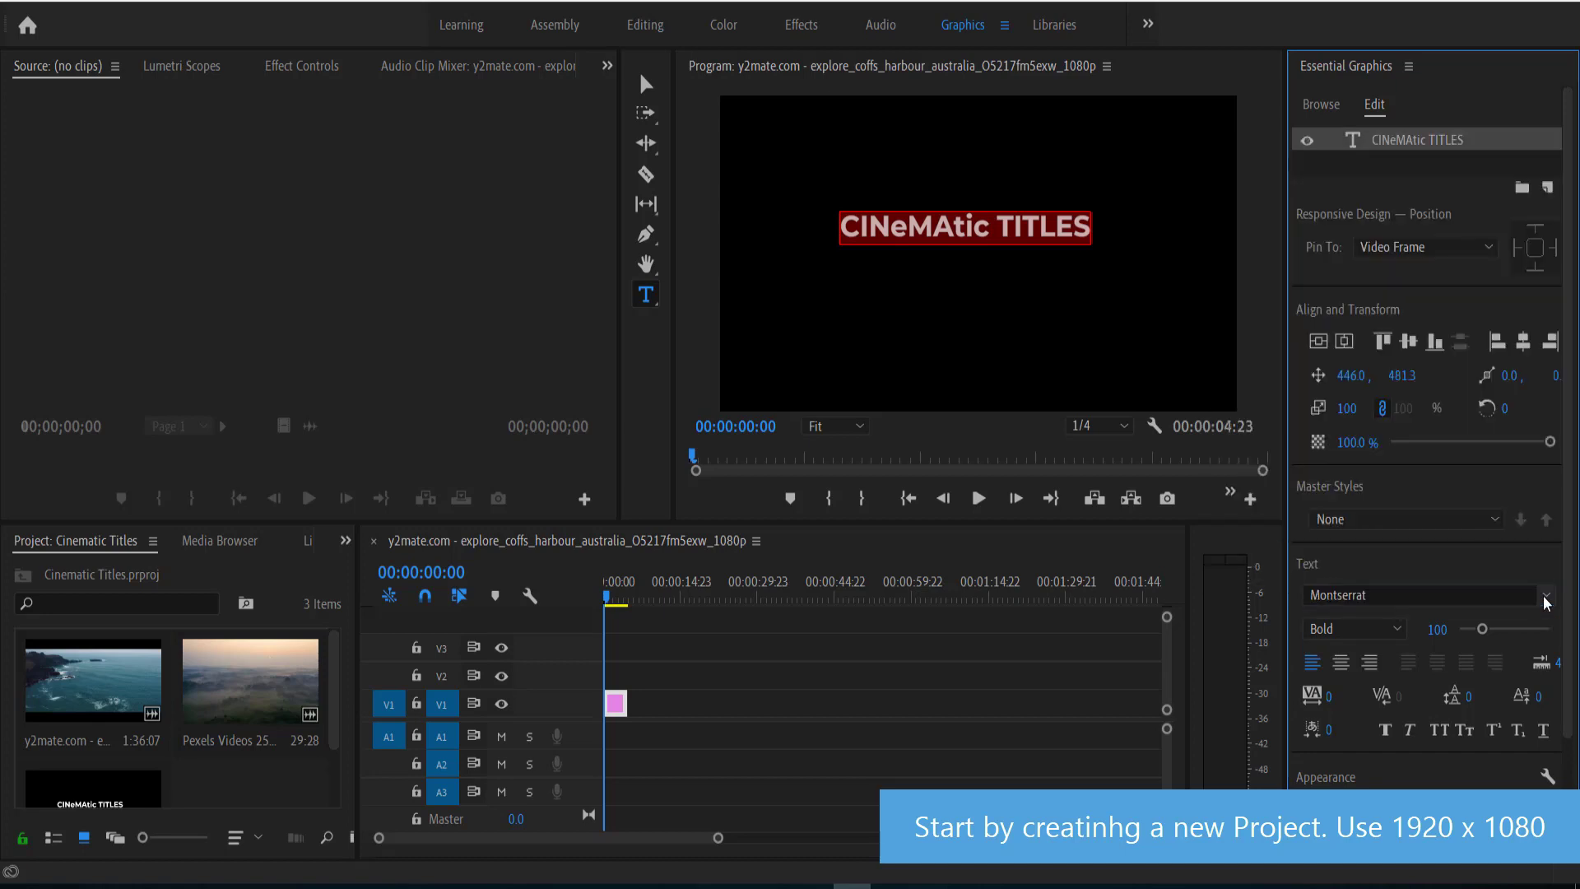
{"action": "left_click", "coordinate": [1441, 740]}
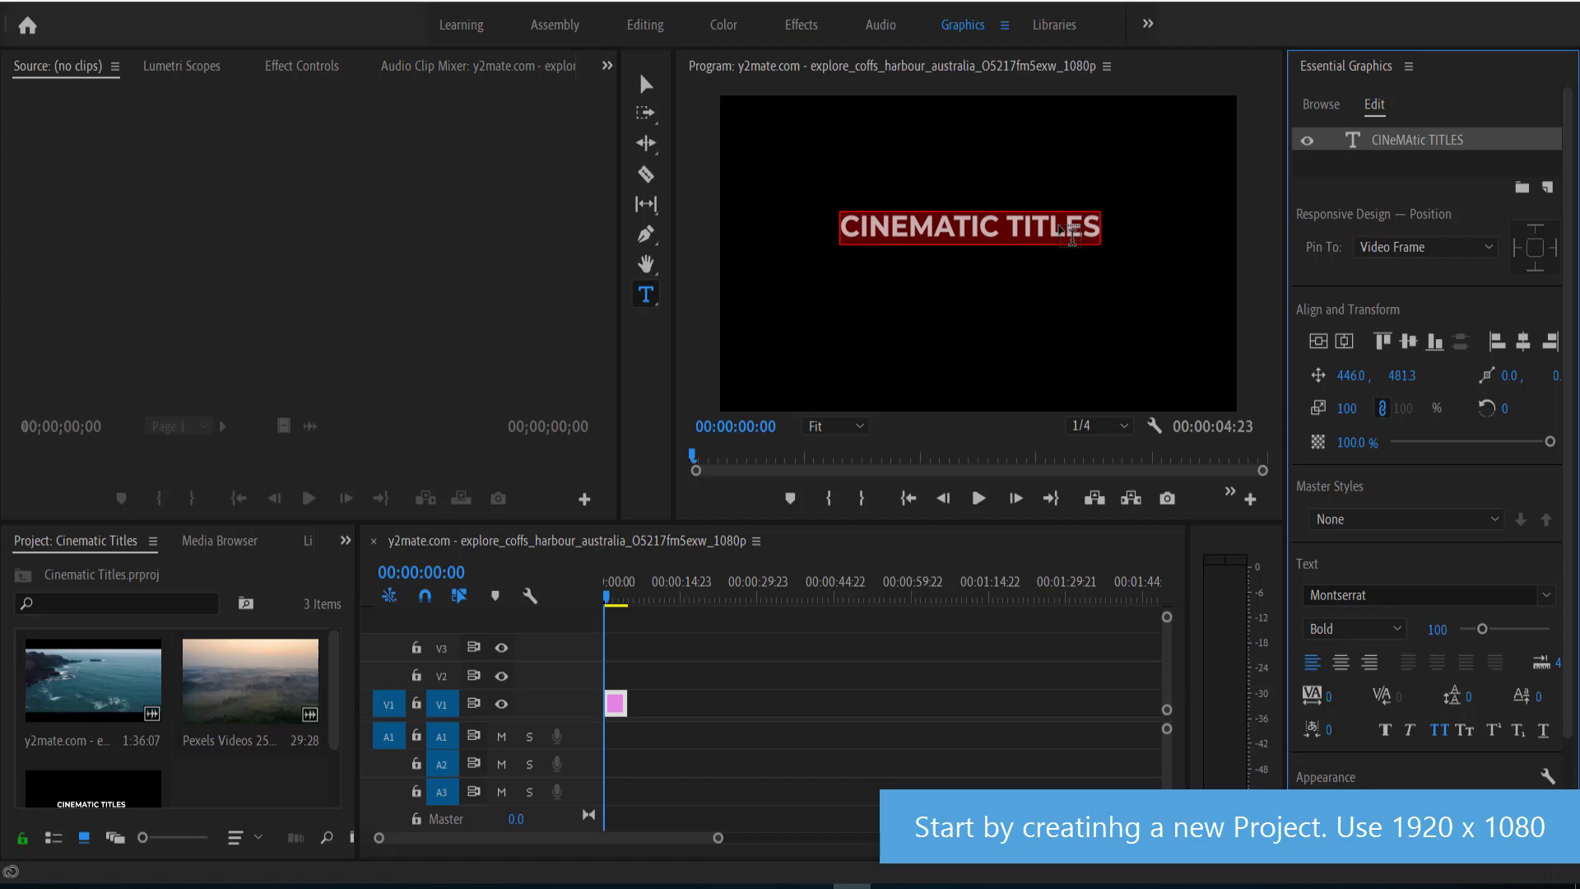
Align the title to the vertical and horizontal centre, then set its Y position to 514.8
{"action": "left_click", "coordinate": [1318, 342]}
{"action": "left_click", "coordinate": [1344, 342]}
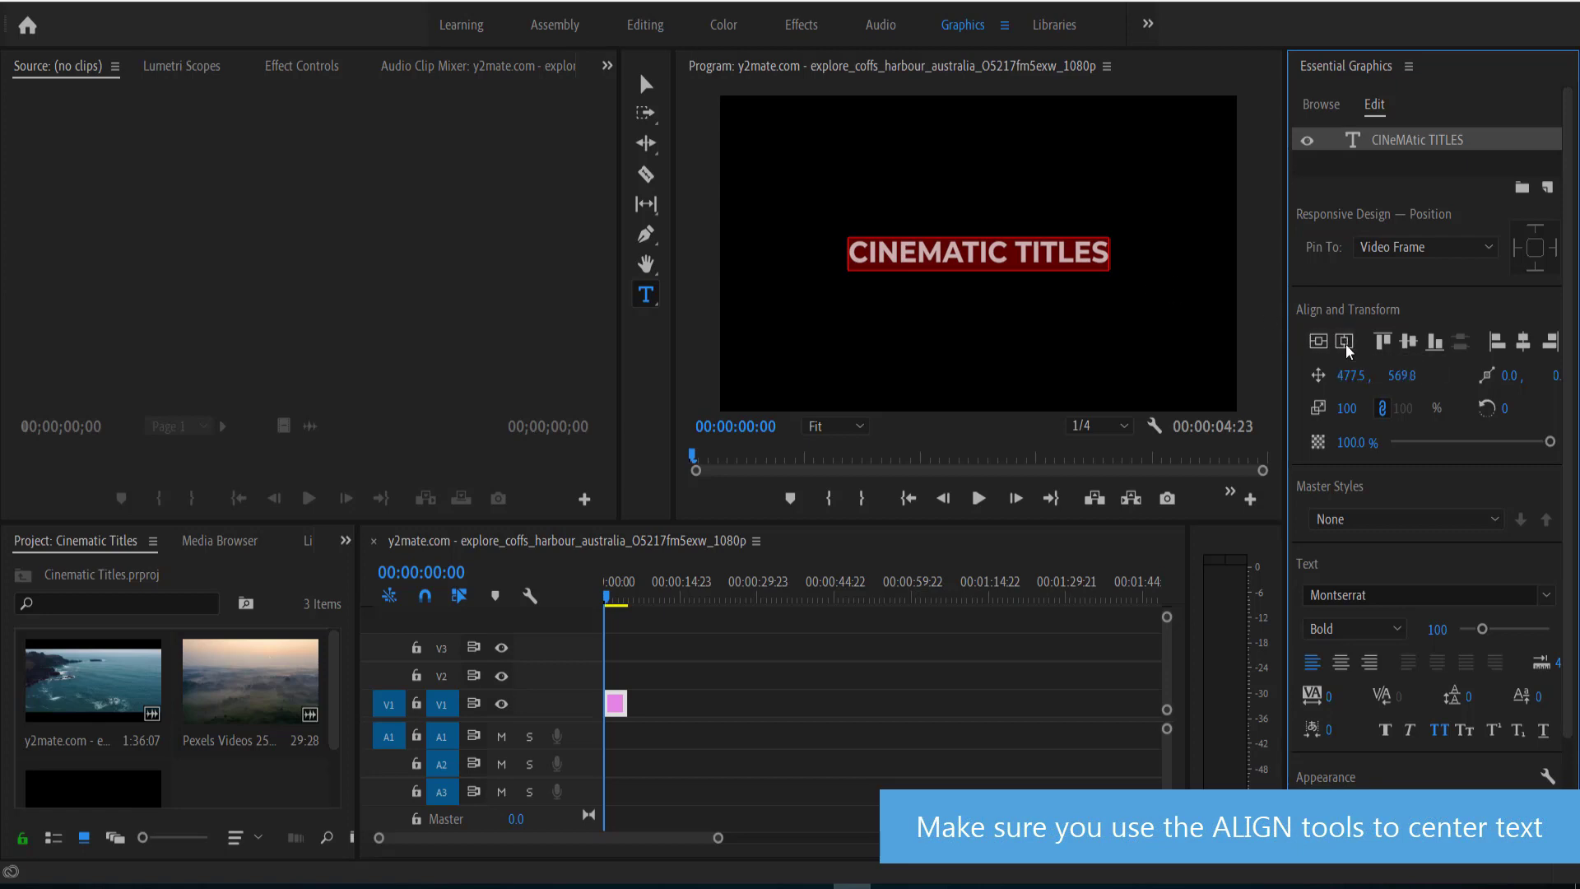
{"action": "left_click", "coordinate": [646, 83]}
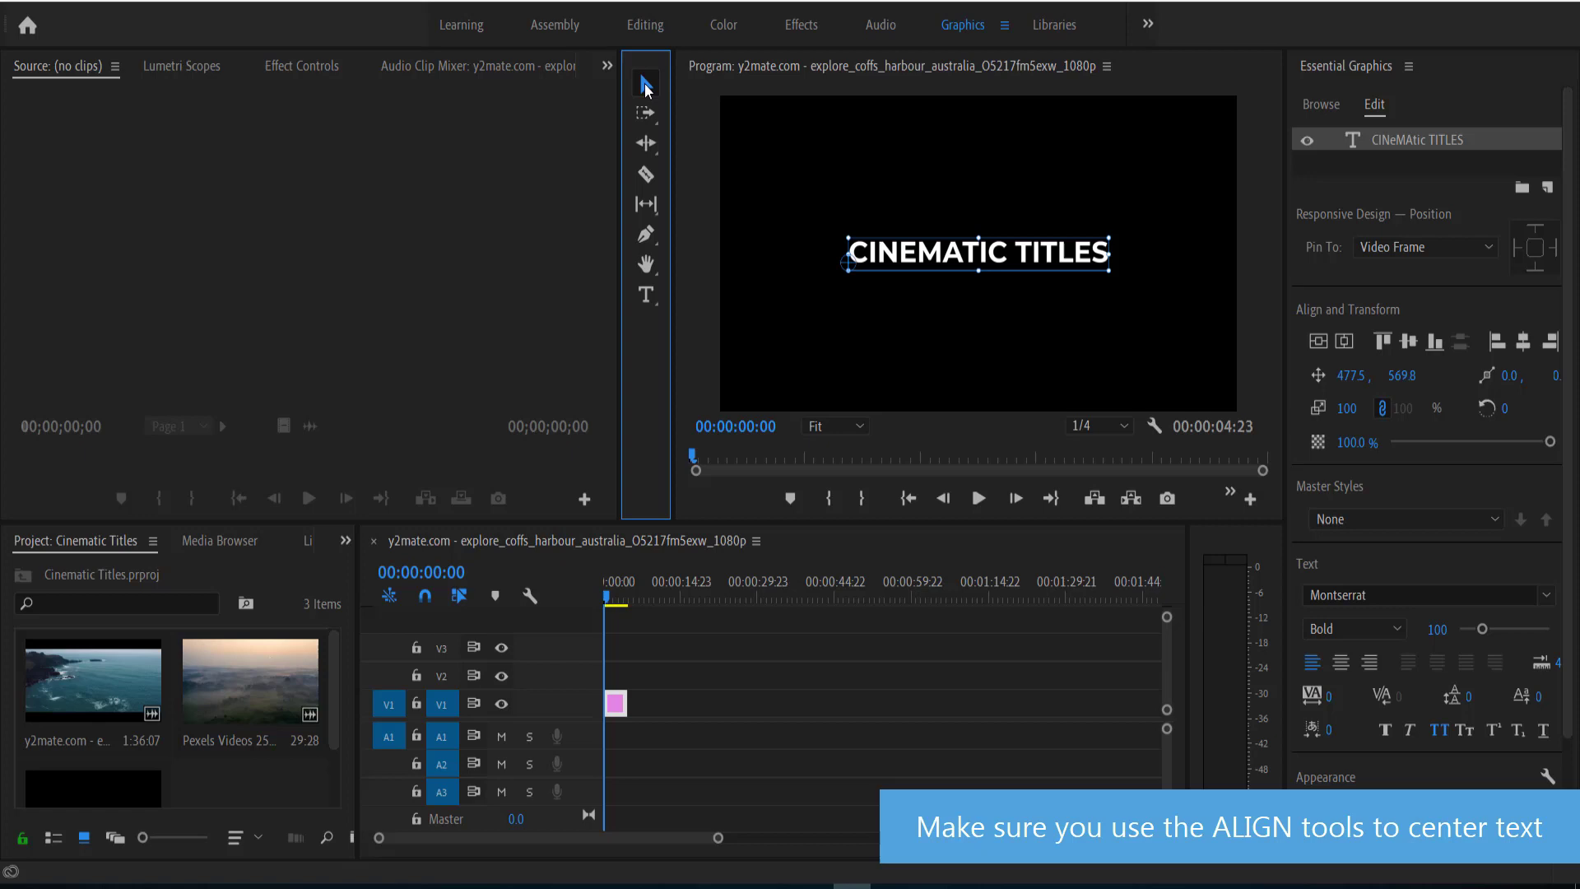
{"action": "left_click", "coordinate": [954, 258]}
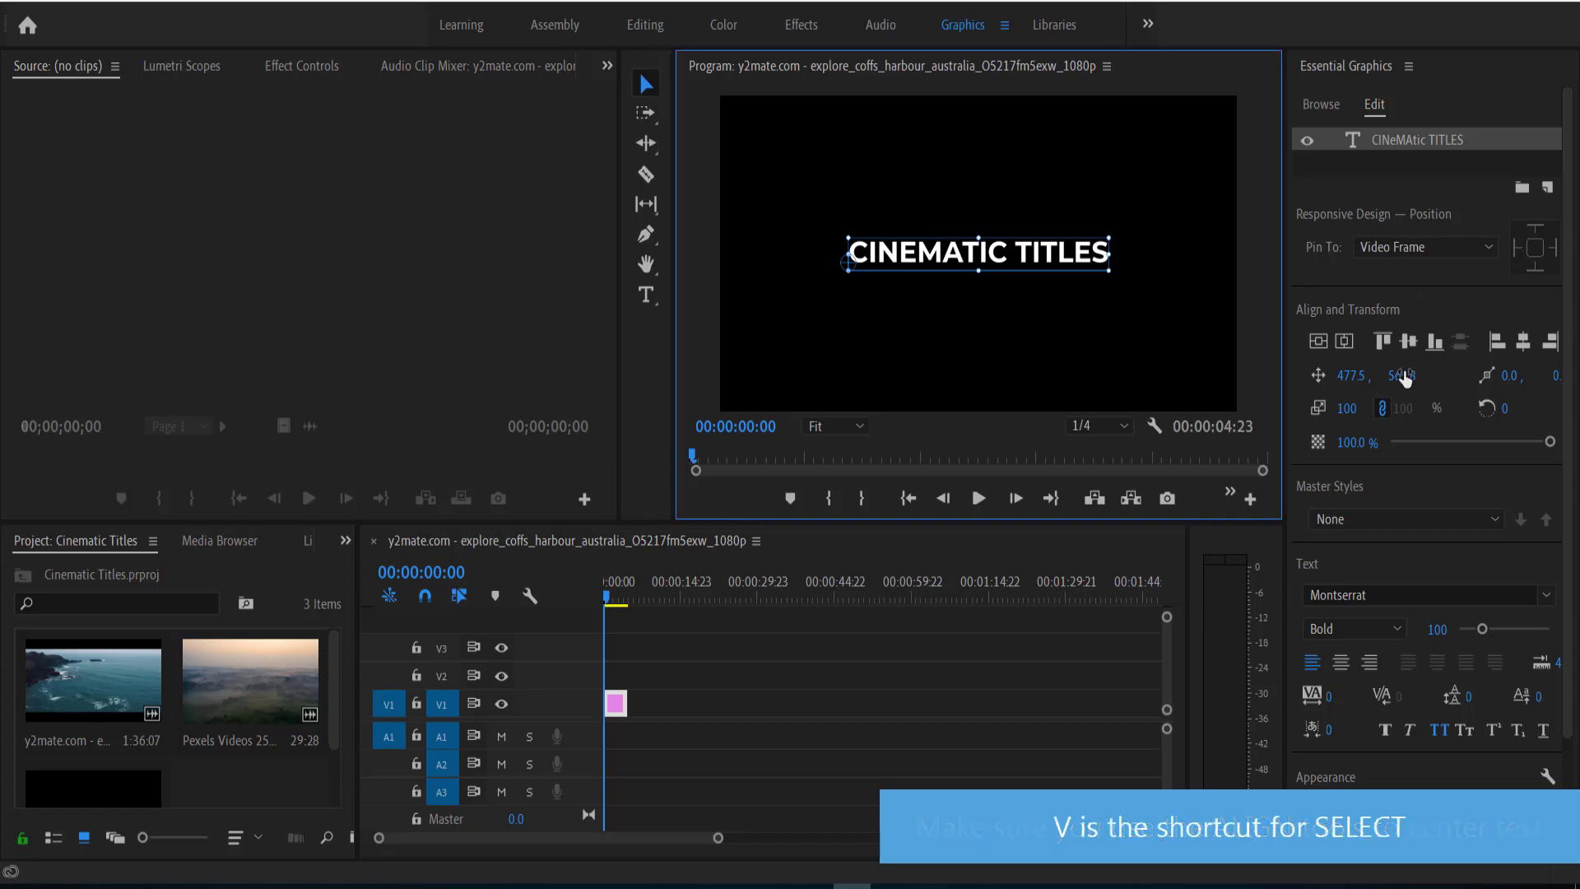
{"action": "left_click", "coordinate": [1405, 380]}
{"action": "type", "text": "514.8"}
{"action": "key", "text": "Return"}
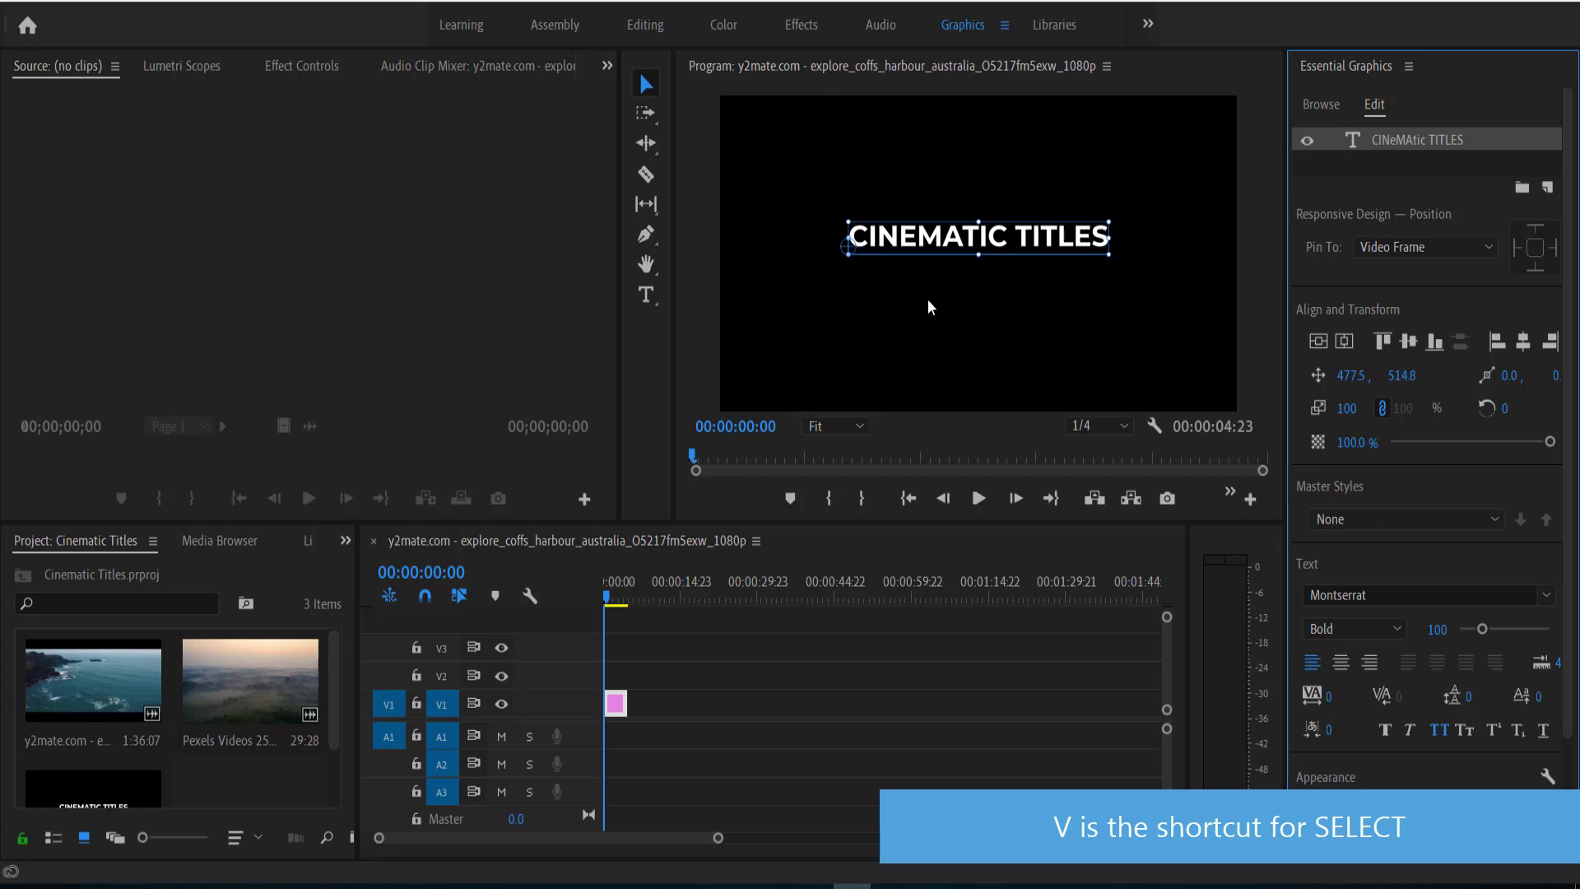
{"action": "left_click", "coordinate": [931, 307]}
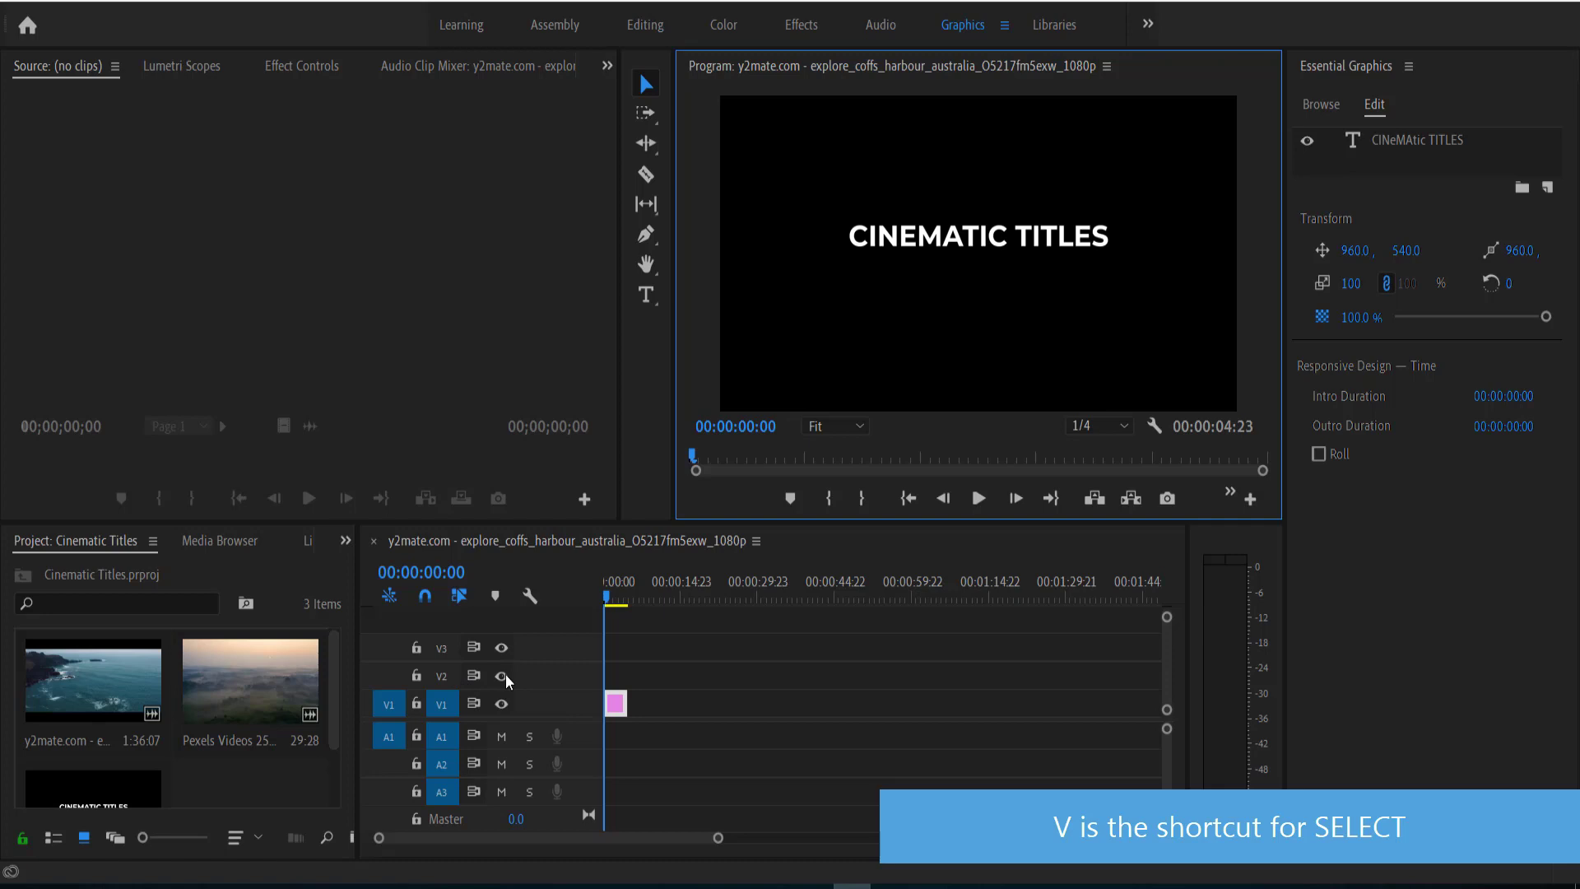
Add a second text line 'A DRONE ADVENTURE' below the title
{"action": "left_click", "coordinate": [646, 294]}
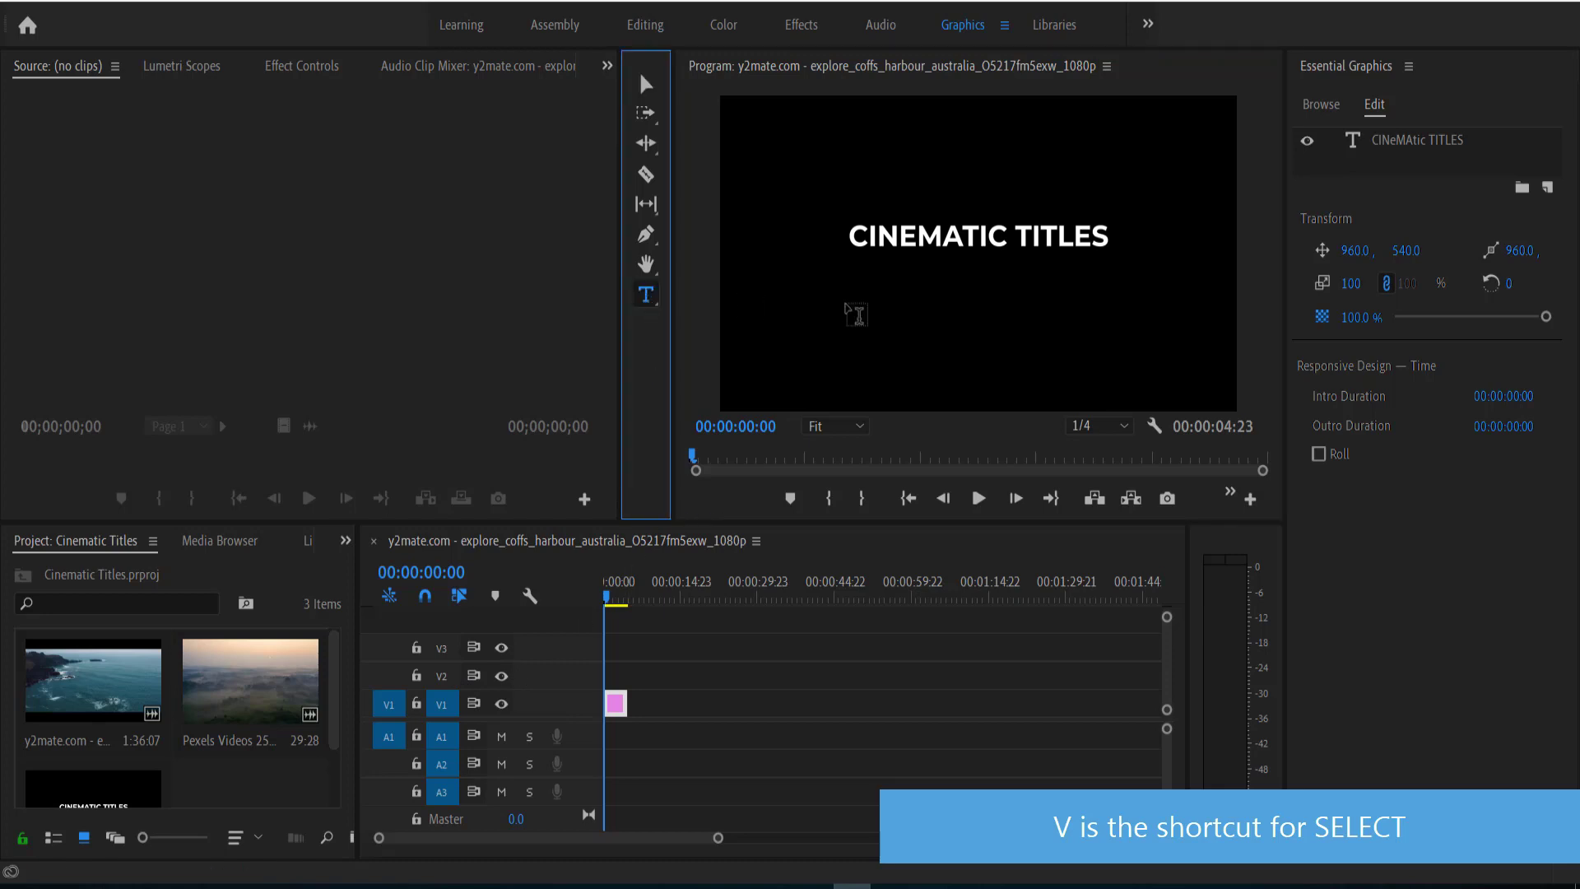
{"action": "left_click", "coordinate": [856, 311]}
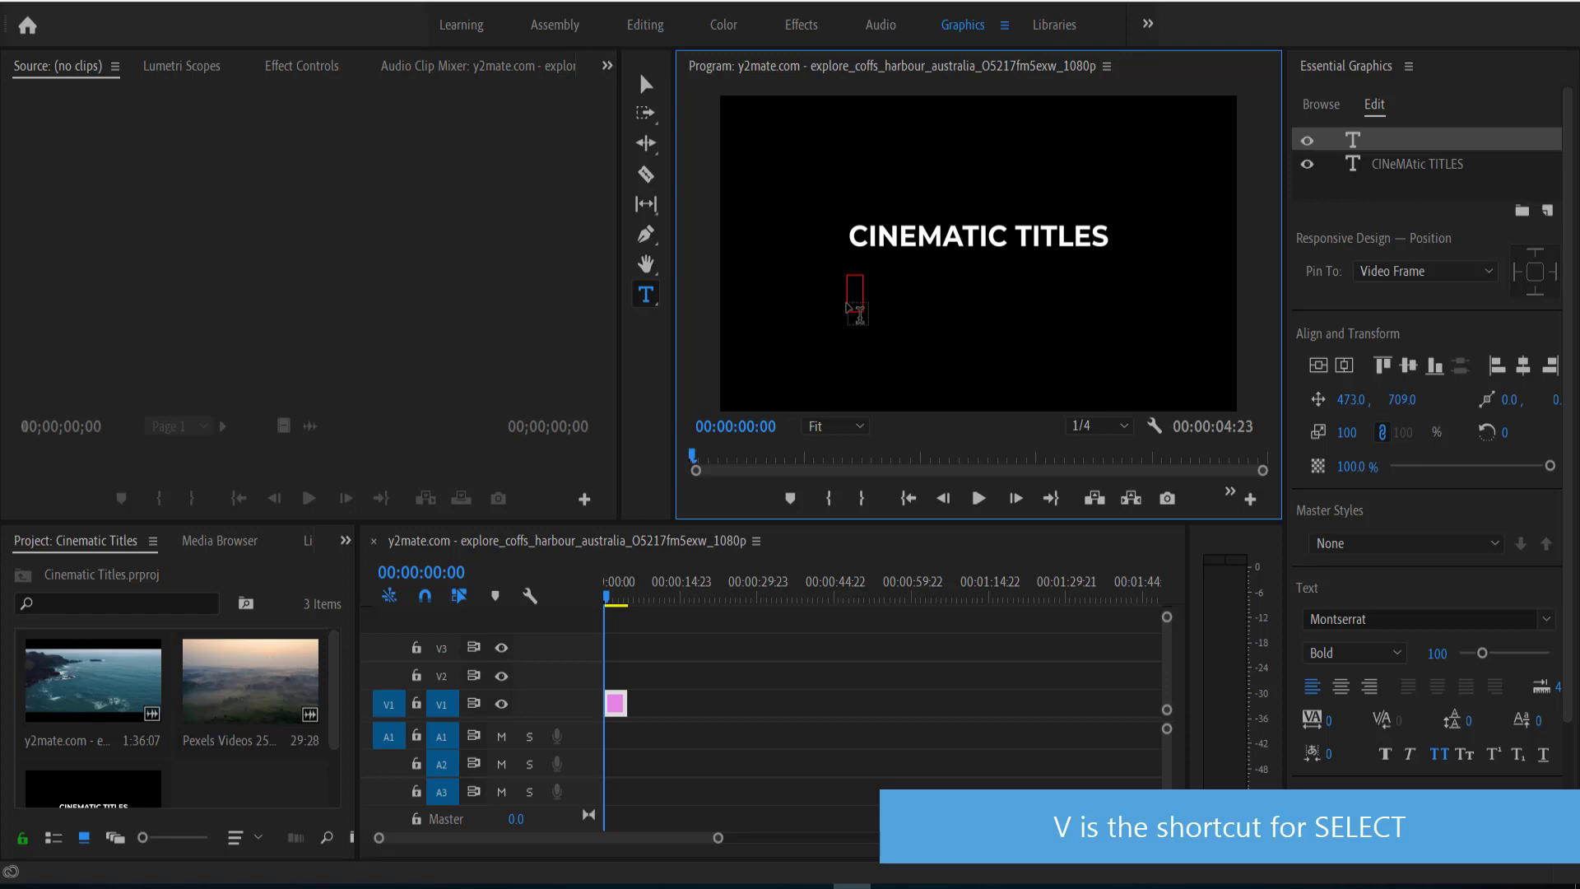
{"action": "type", "text": "A DRONE ADVENTURE"}
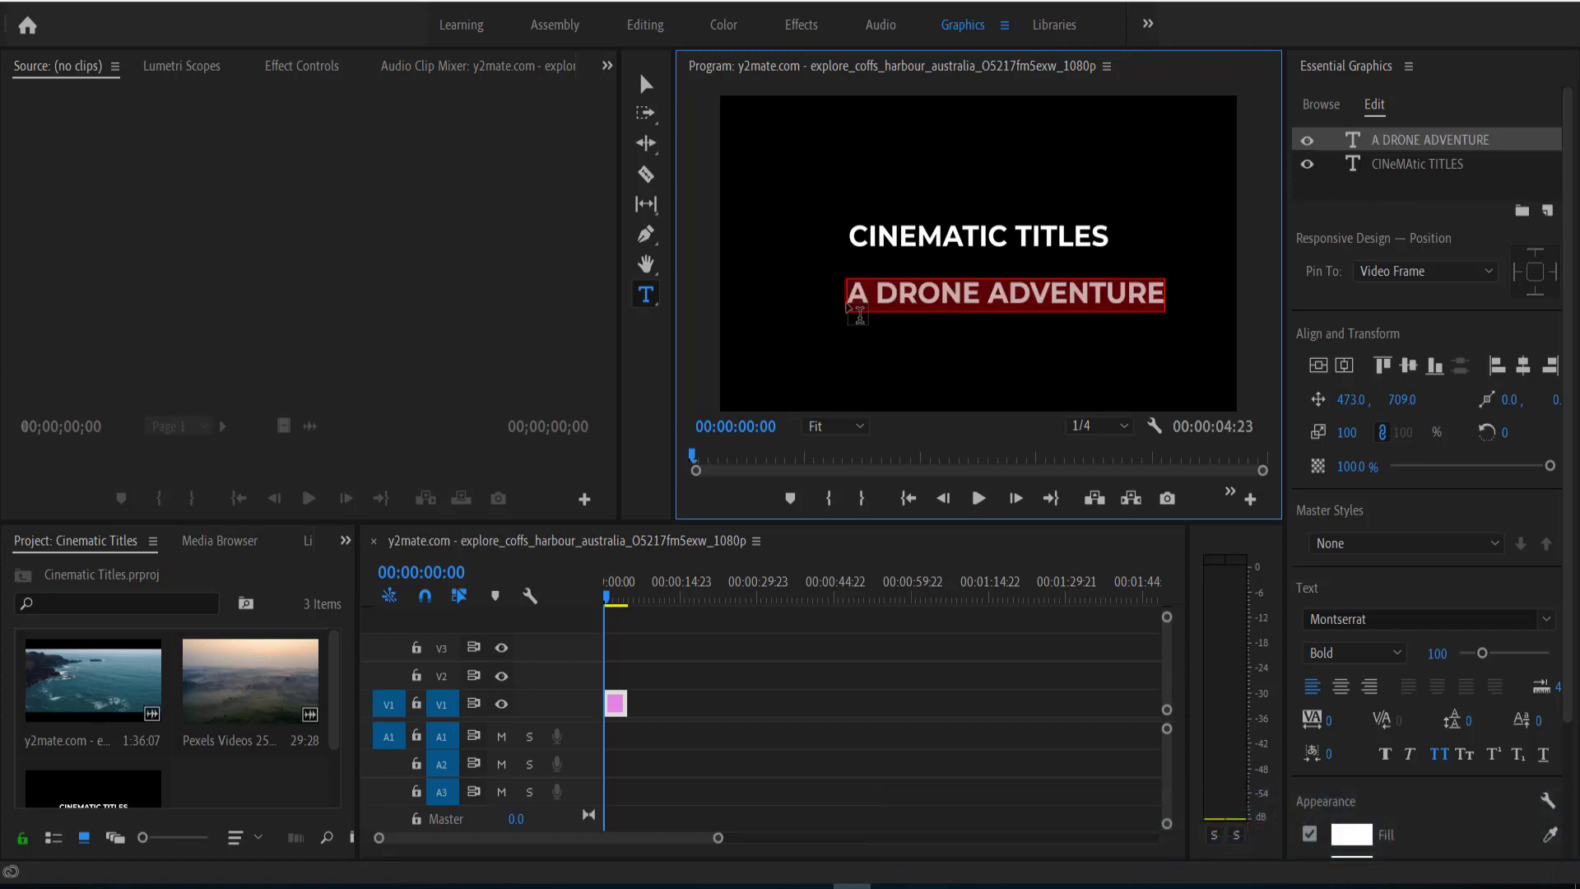
Set the subtitle to Montserrat Thin at font size 77
{"action": "left_click", "coordinate": [1547, 619]}
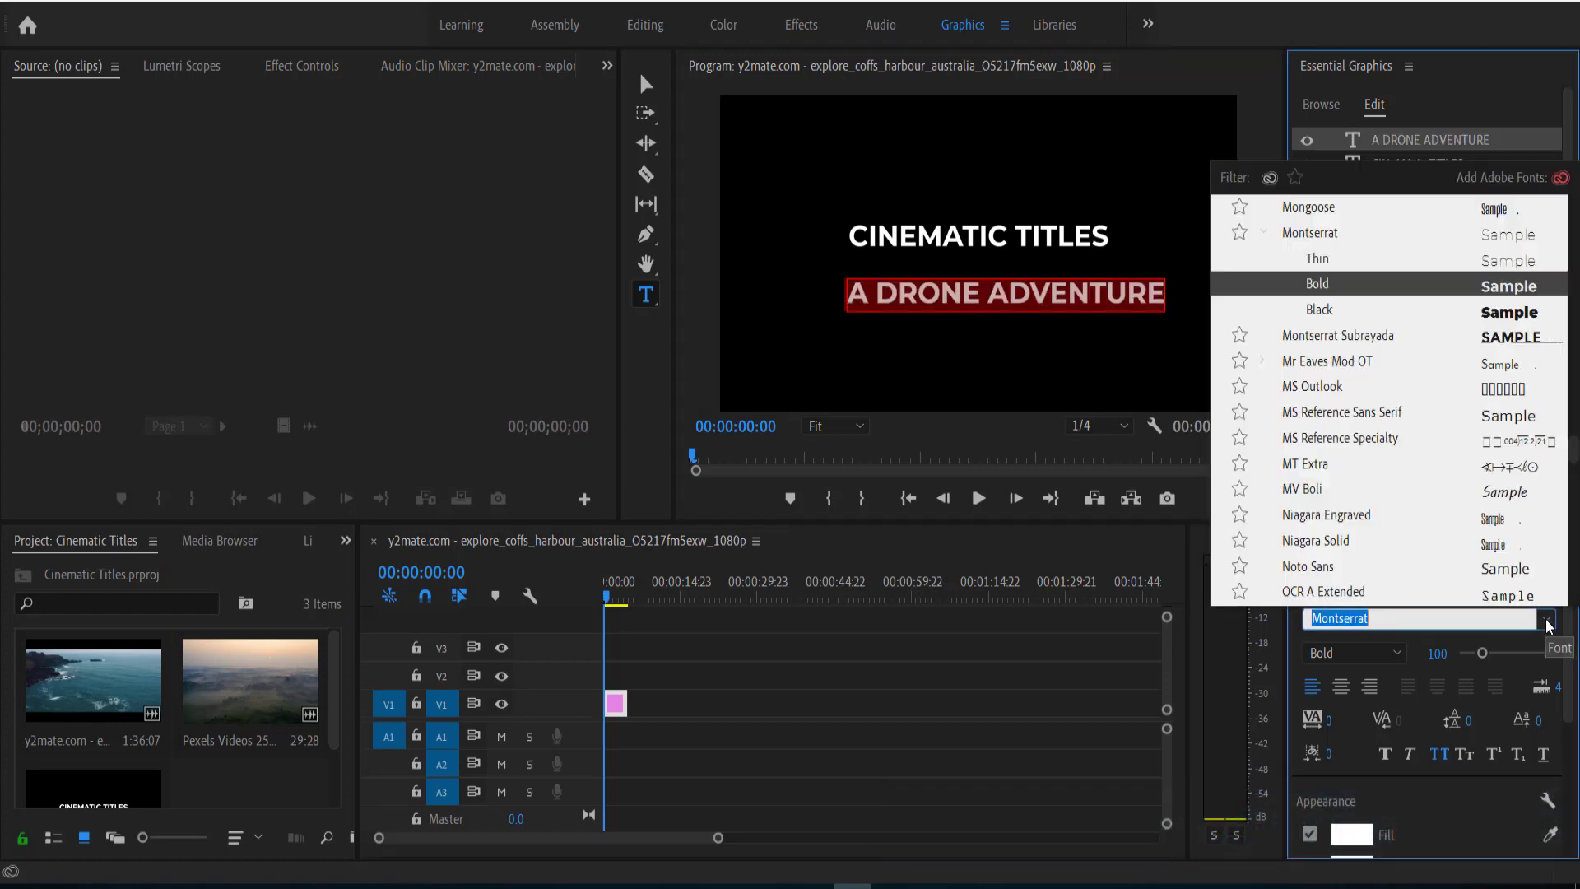
{"action": "left_click", "coordinate": [1548, 623]}
{"action": "left_click", "coordinate": [1353, 653]}
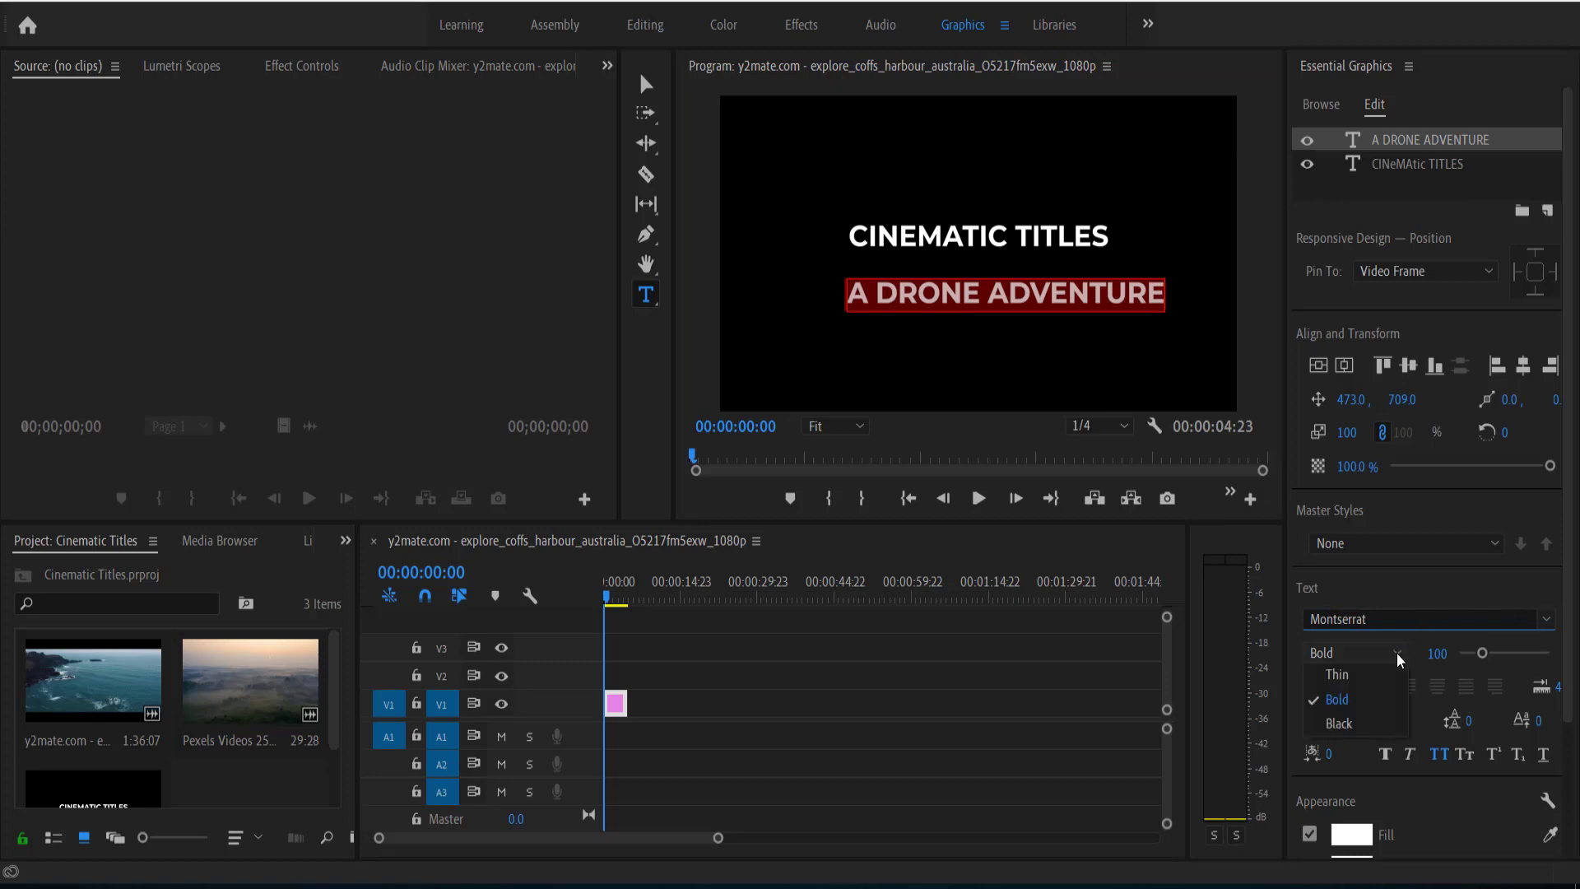
{"action": "left_click", "coordinate": [1368, 681]}
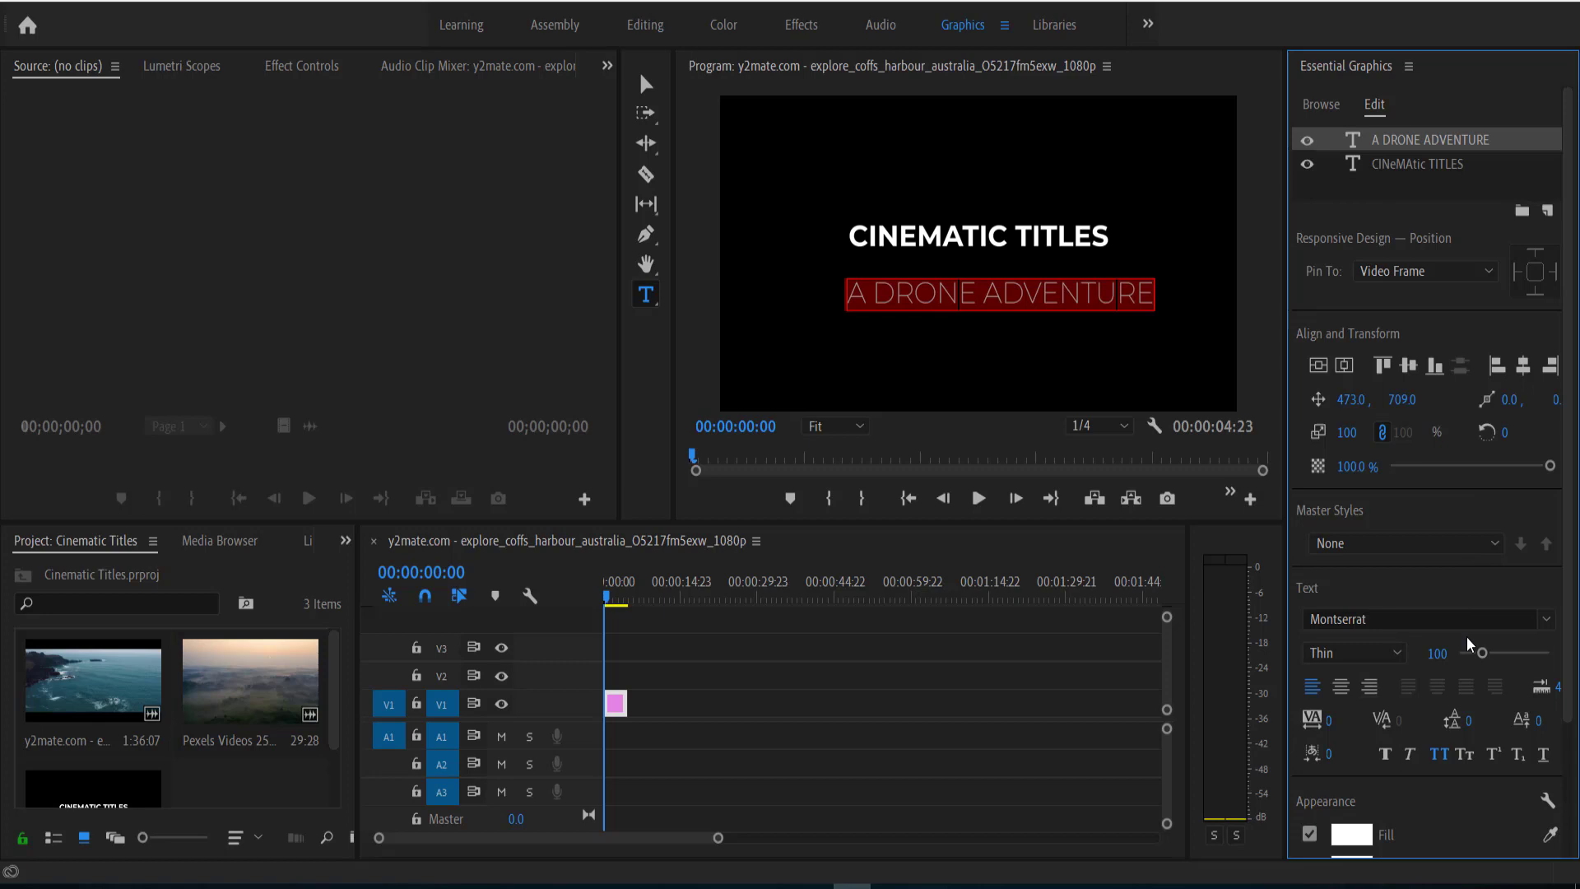
{"action": "left_click_drag", "start_coordinate": [1480, 653], "coordinate": [1476, 655]}
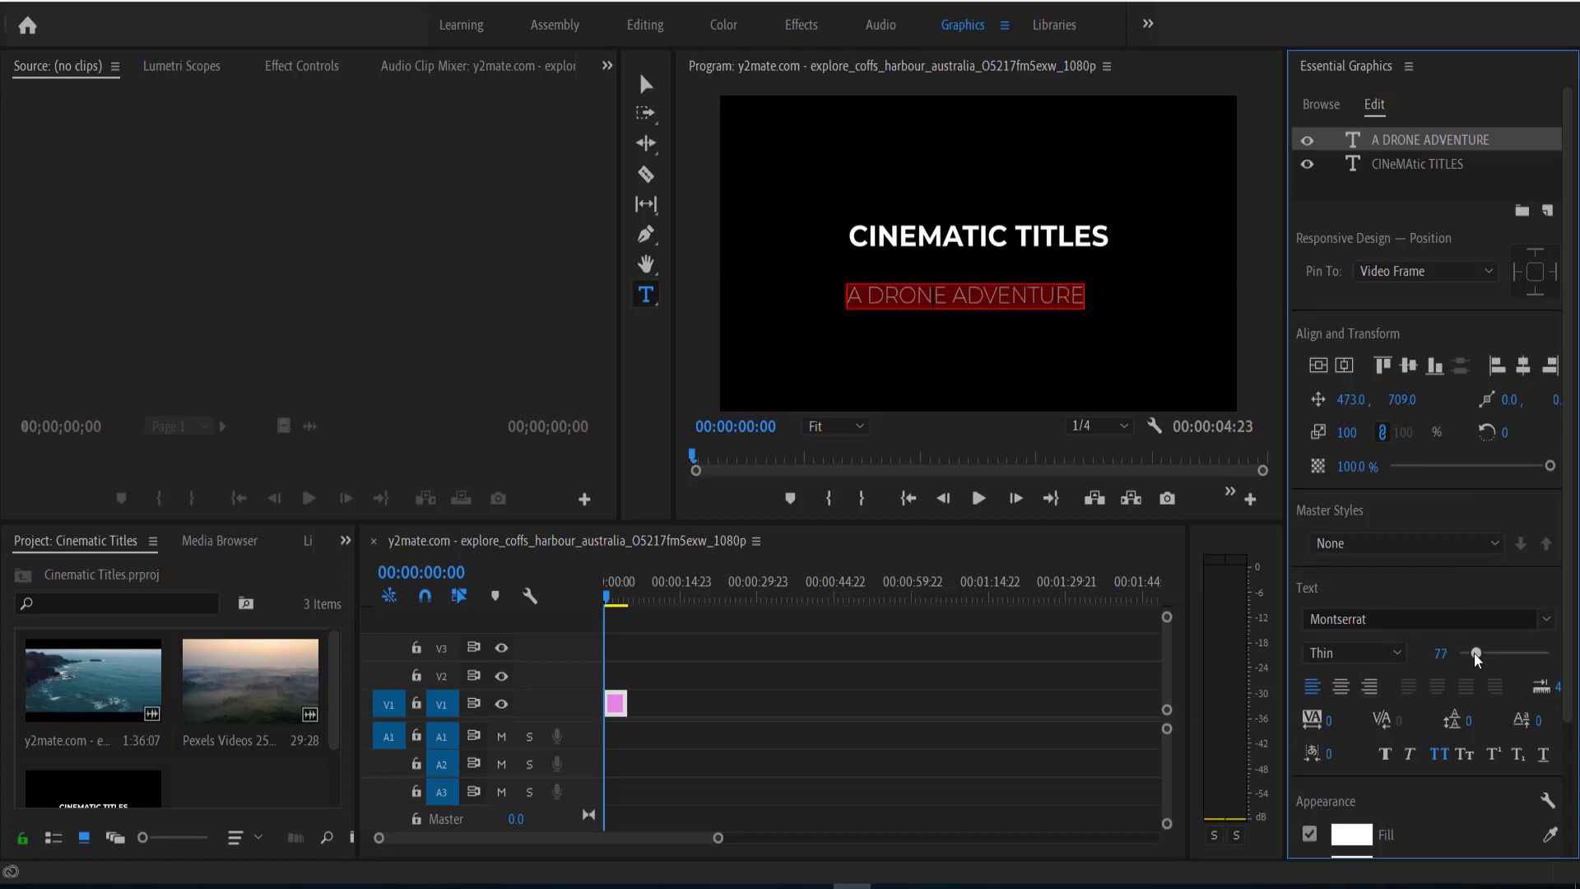
Centre the subtitle and set its Y position to about 585.5
{"action": "left_click", "coordinate": [1319, 368]}
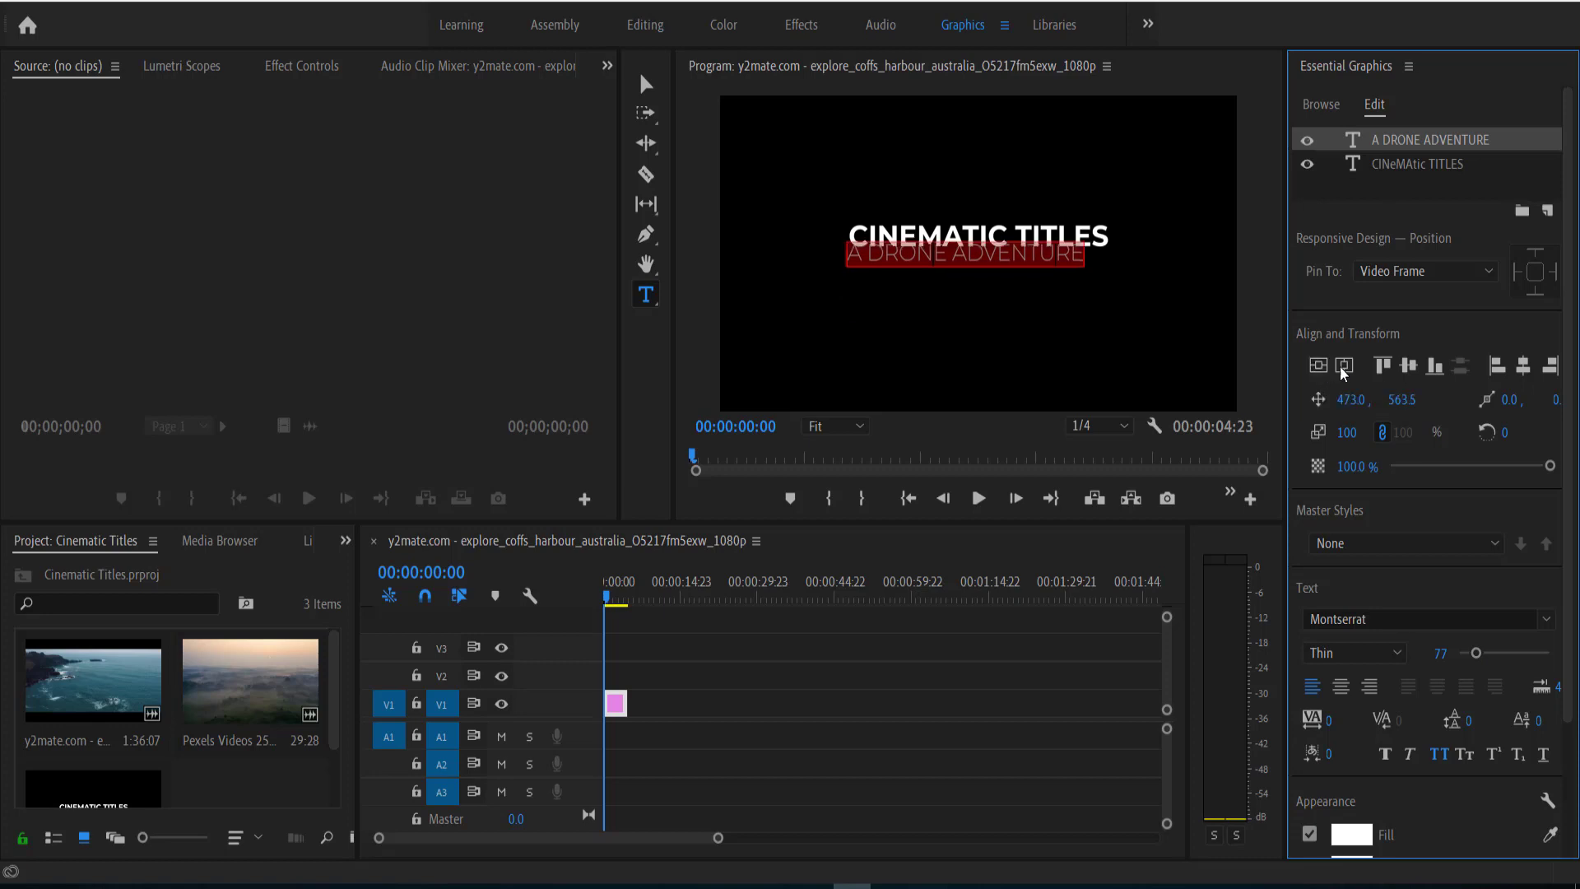
{"action": "left_click", "coordinate": [1343, 368]}
{"action": "left_click", "coordinate": [1401, 401]}
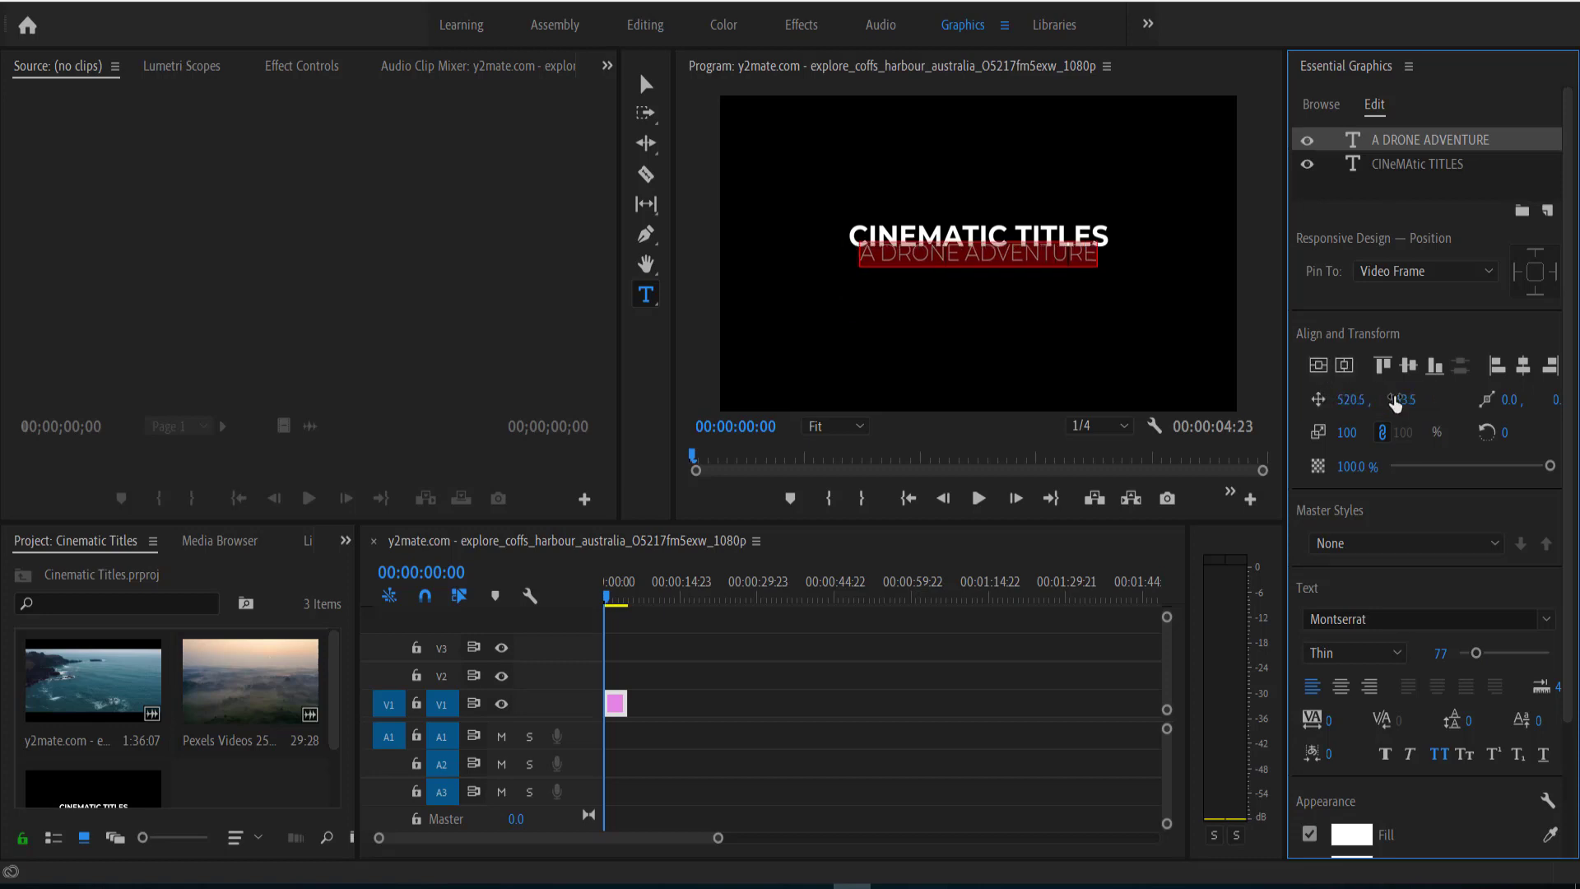
{"action": "type", "text": "585.5"}
{"action": "key", "text": "Return"}
{"action": "left_click_drag", "start_coordinate": [1402, 399], "coordinate": [1407, 399]}
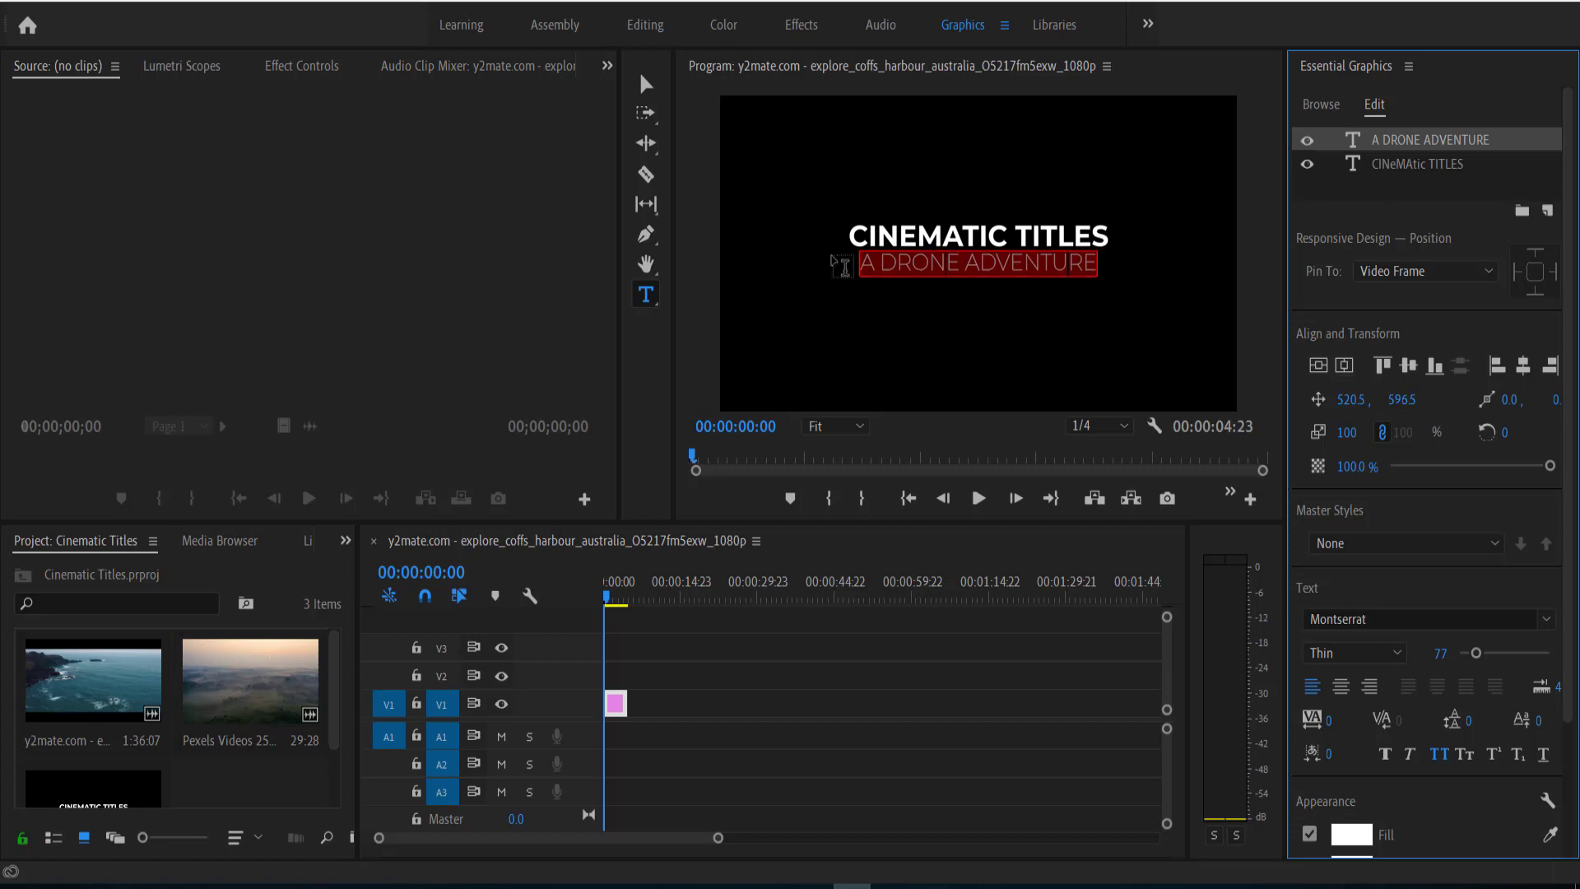
{"action": "left_click", "coordinate": [647, 85]}
Give the CINEMATIC TITLES layer a letter tracking of 150
{"action": "left_click", "coordinate": [1152, 236]}
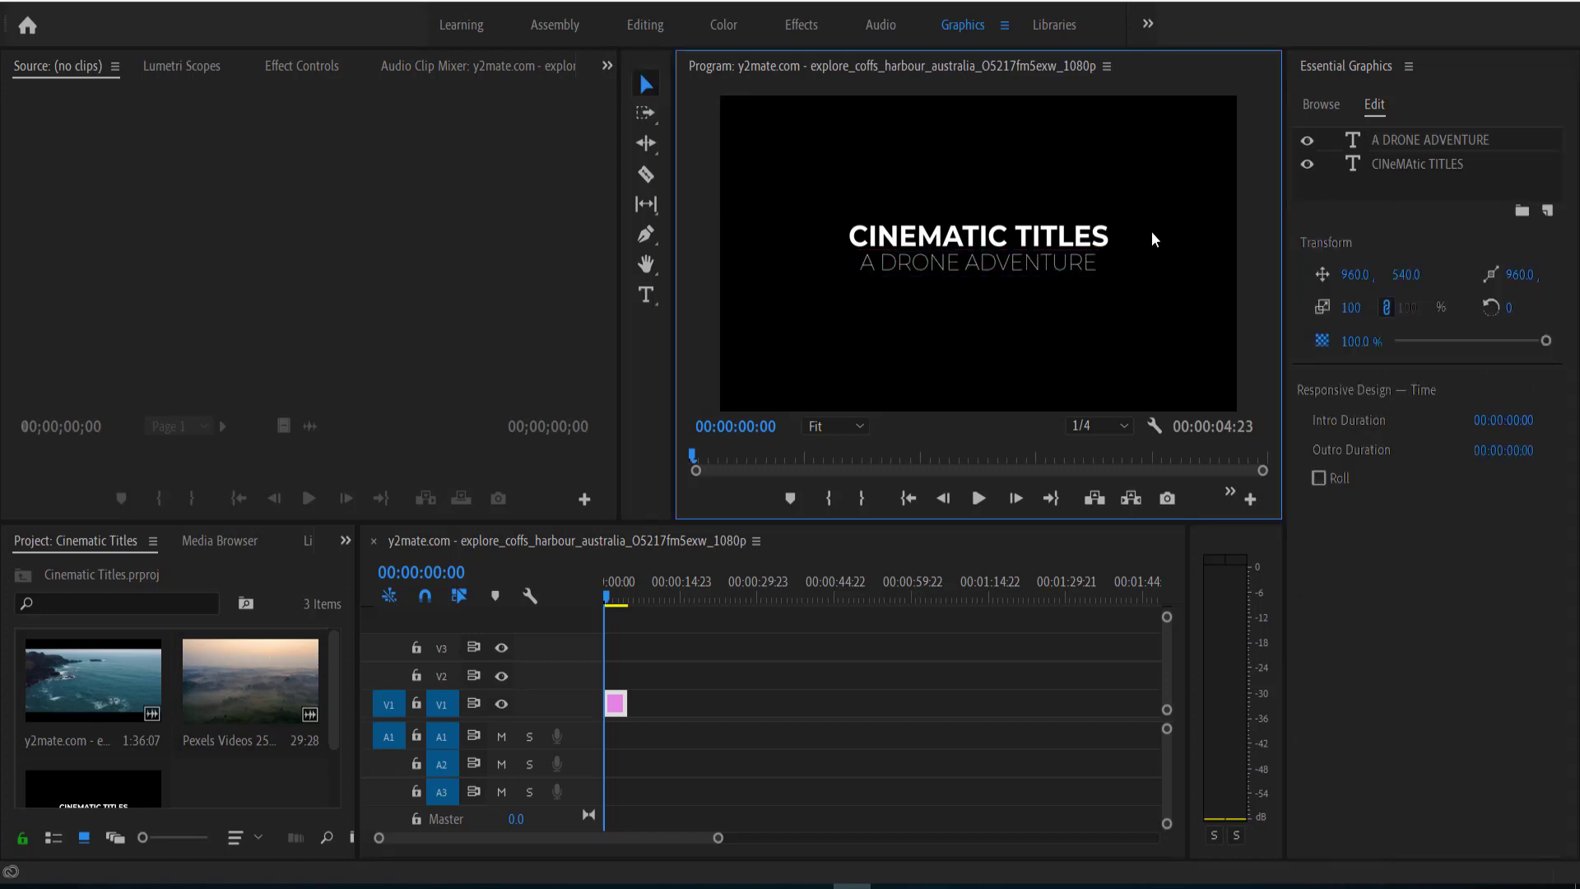
{"action": "left_click", "coordinate": [997, 244]}
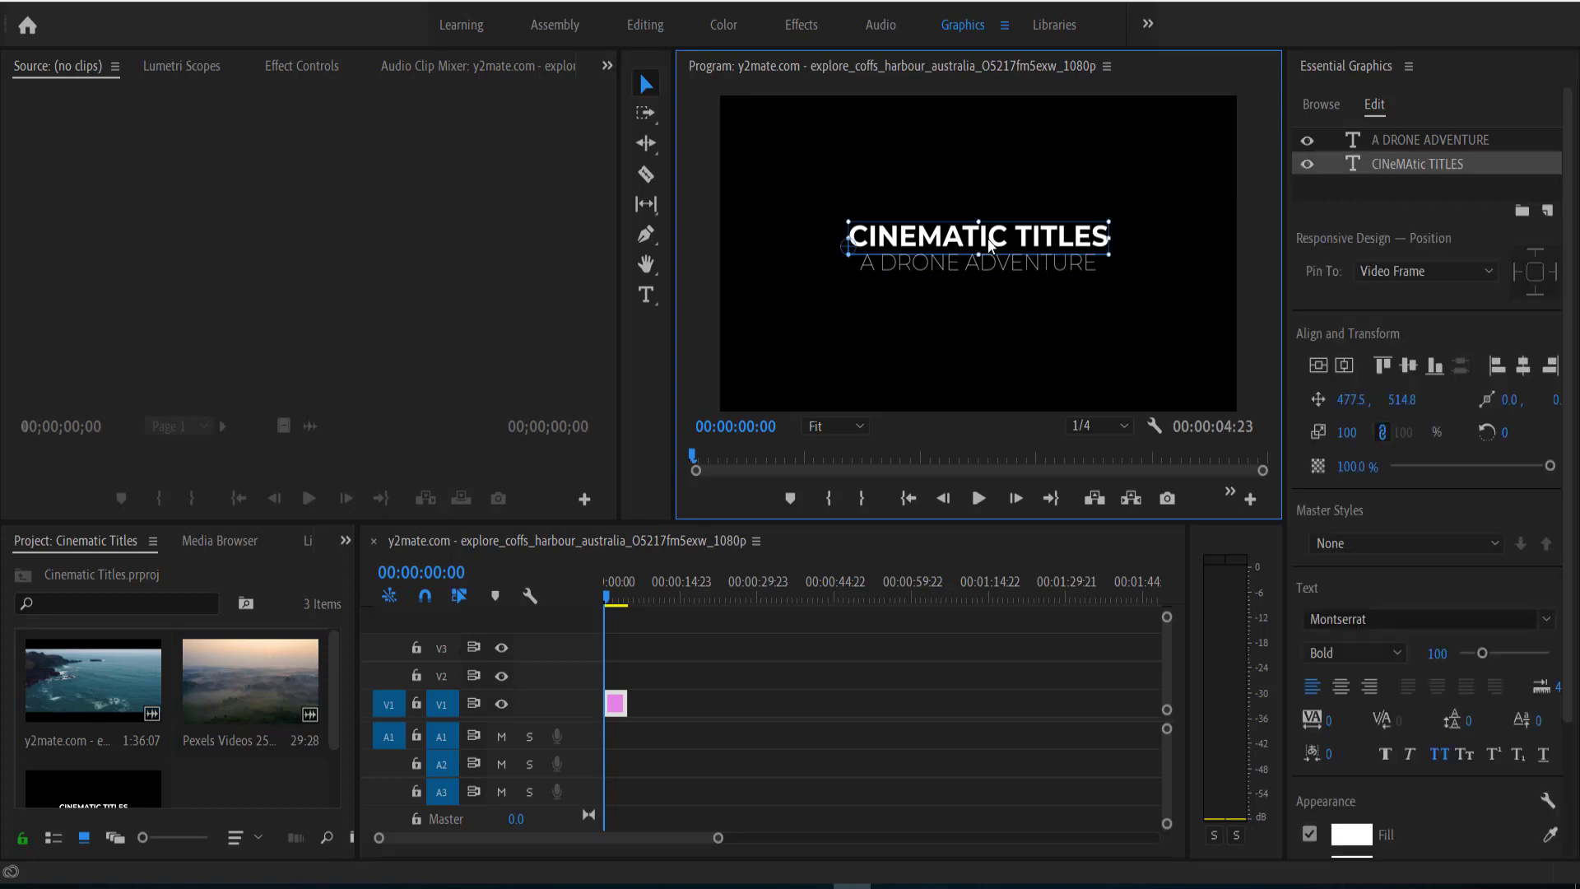
{"action": "left_click", "coordinate": [1329, 724]}
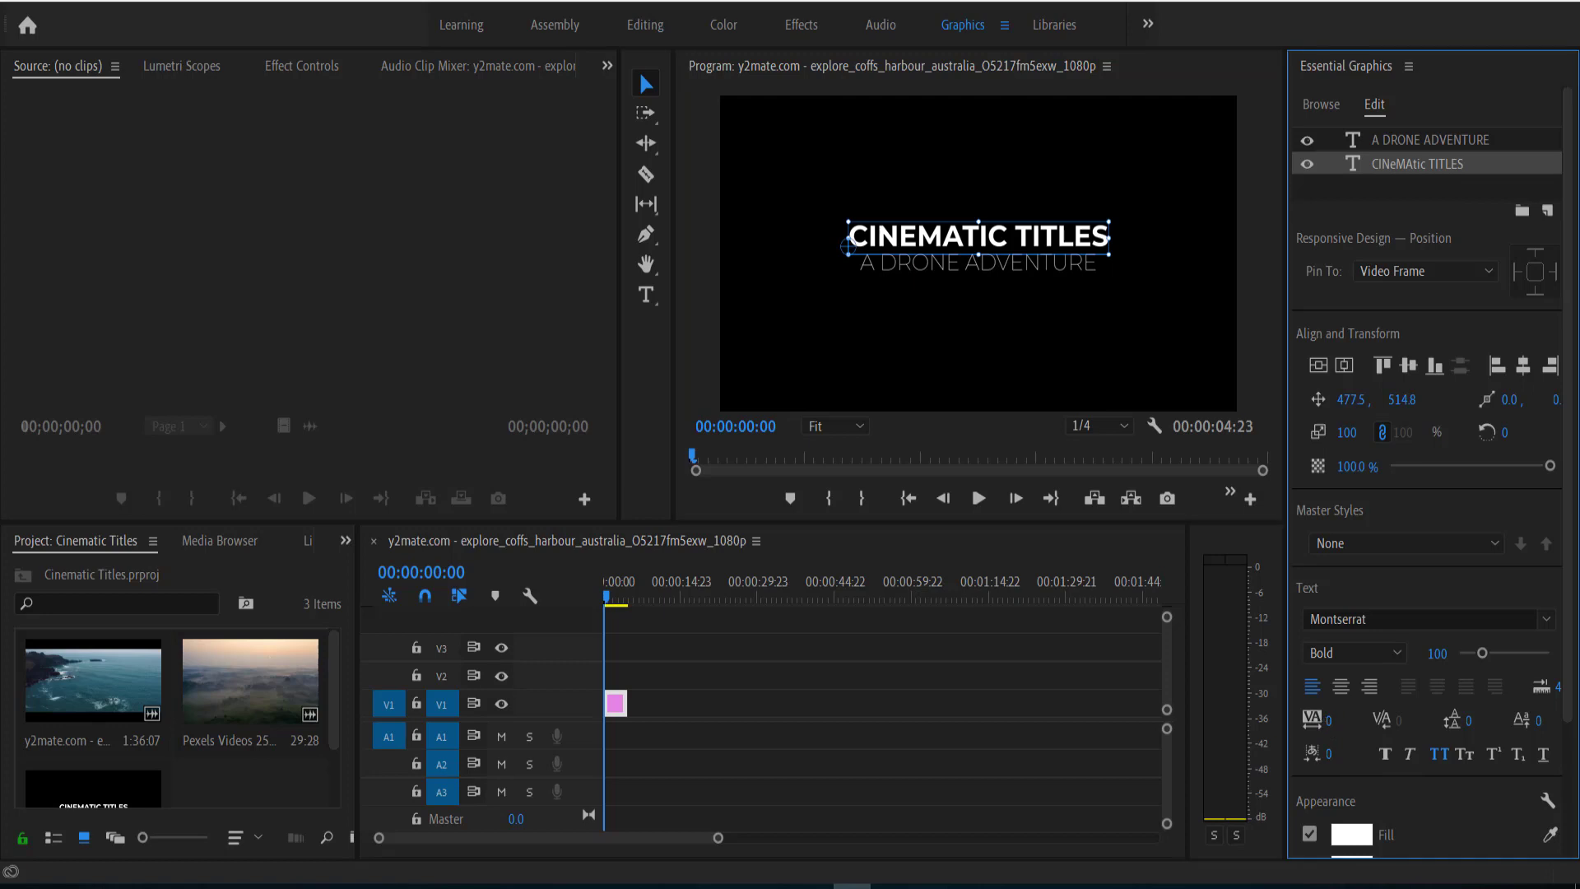
{"action": "left_click_drag", "start_coordinate": [1329, 724], "coordinate": [1453, 724]}
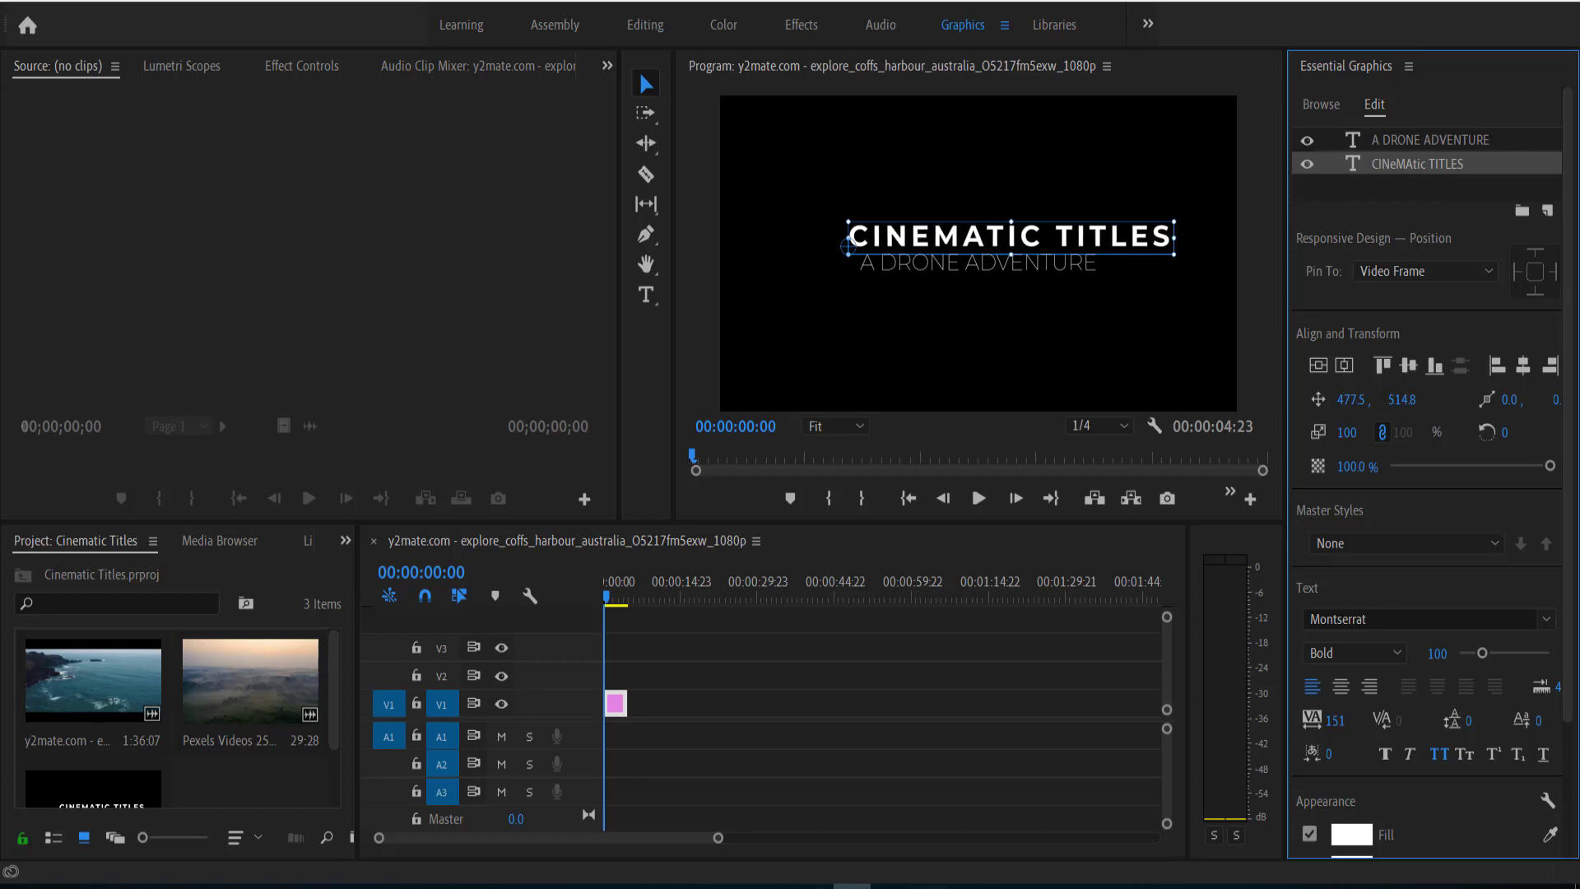
{"action": "left_click", "coordinate": [1335, 720]}
{"action": "type", "text": "150"}
{"action": "left_click", "coordinate": [1319, 365]}
Re-centre the title horizontally and nudge it up just above the subtitle
{"action": "left_click", "coordinate": [1344, 364]}
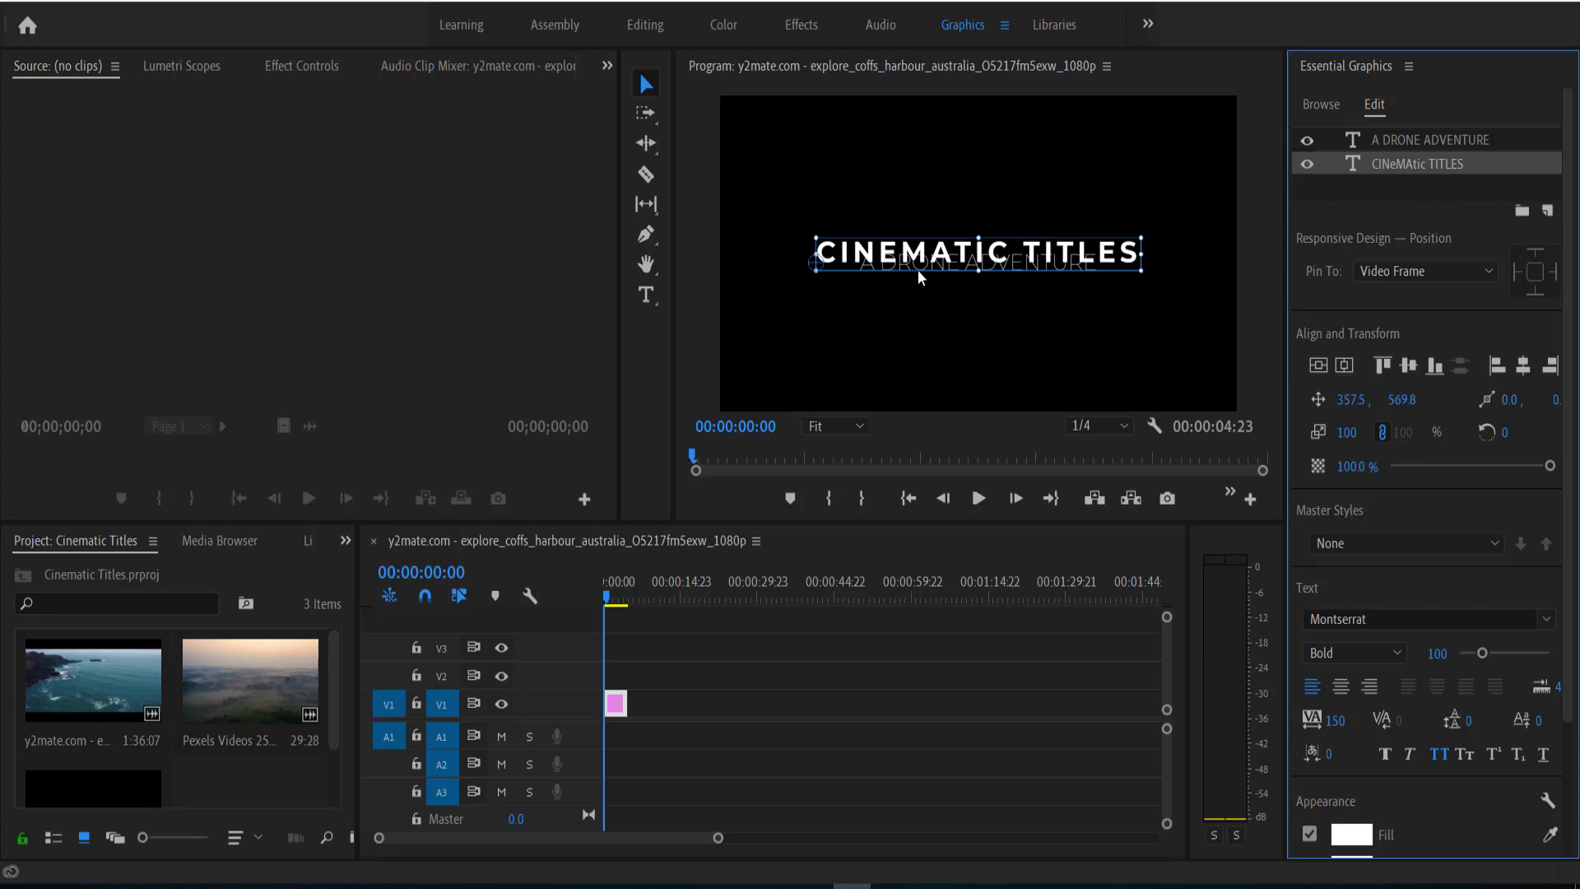
{"action": "left_click_drag", "start_coordinate": [1400, 404], "coordinate": [1359, 403]}
{"action": "left_click", "coordinate": [1006, 328]}
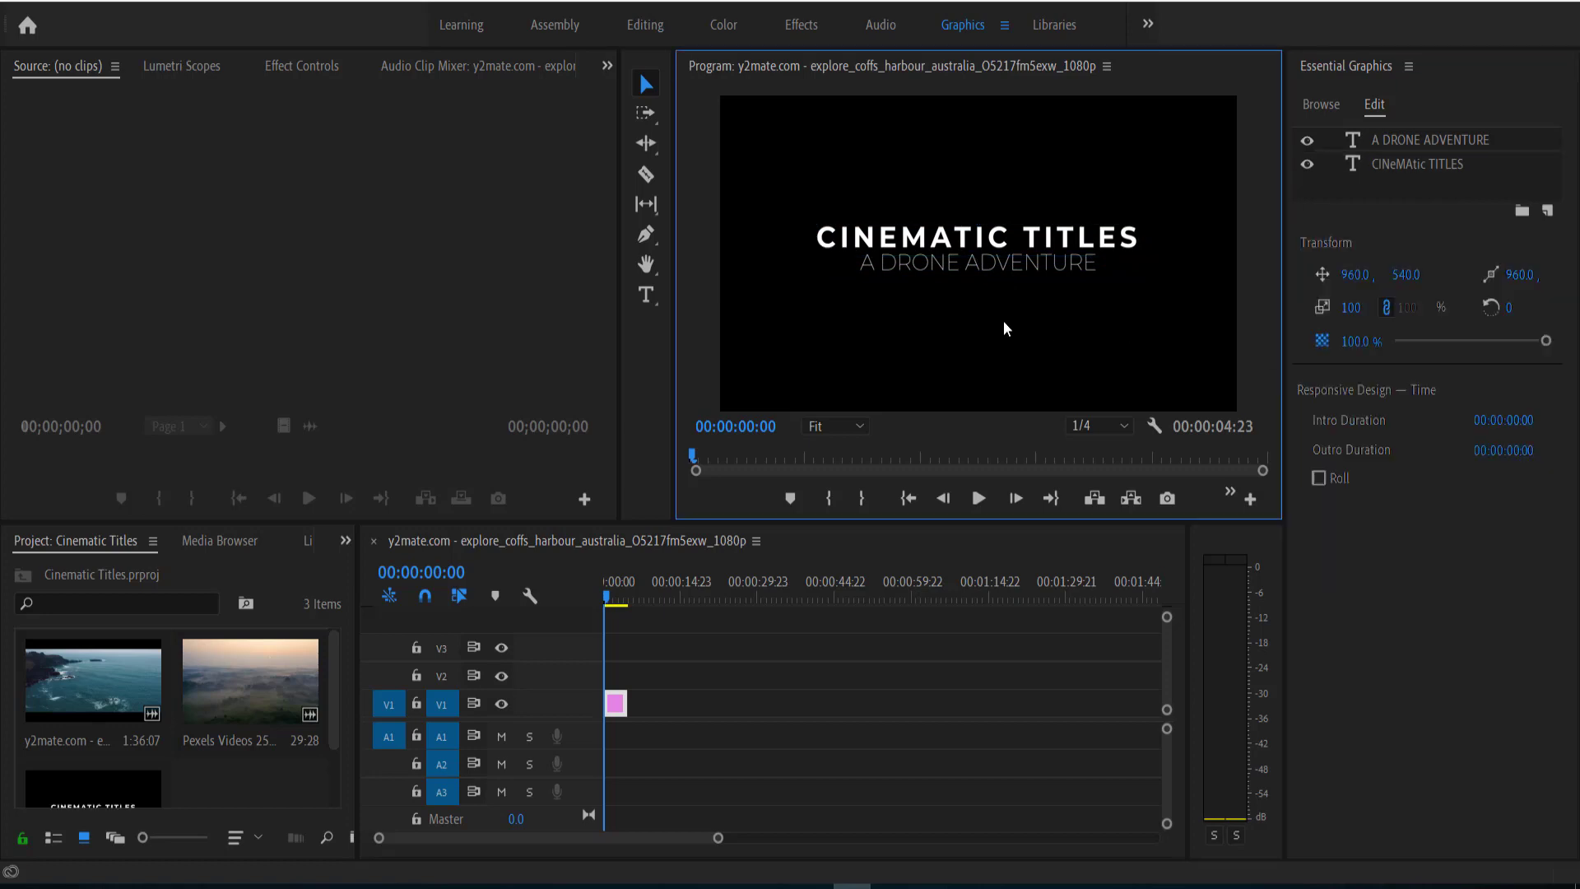
{"action": "left_click", "coordinate": [996, 272]}
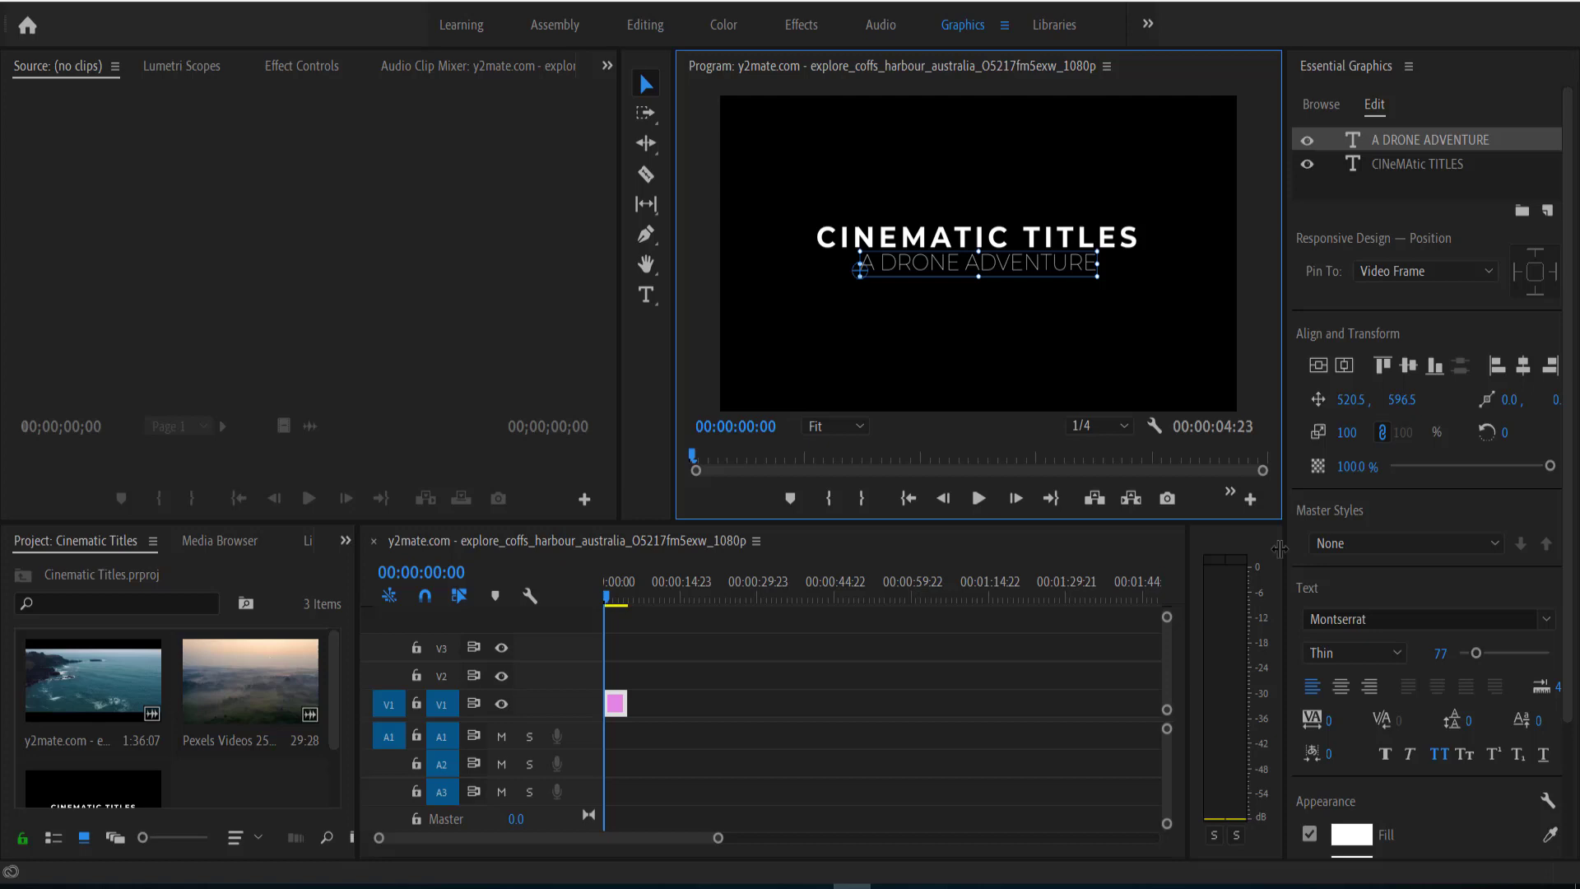
Drag the graphic clip's end so the sequence runs to 00:00:14:23
{"action": "left_click", "coordinate": [1092, 332]}
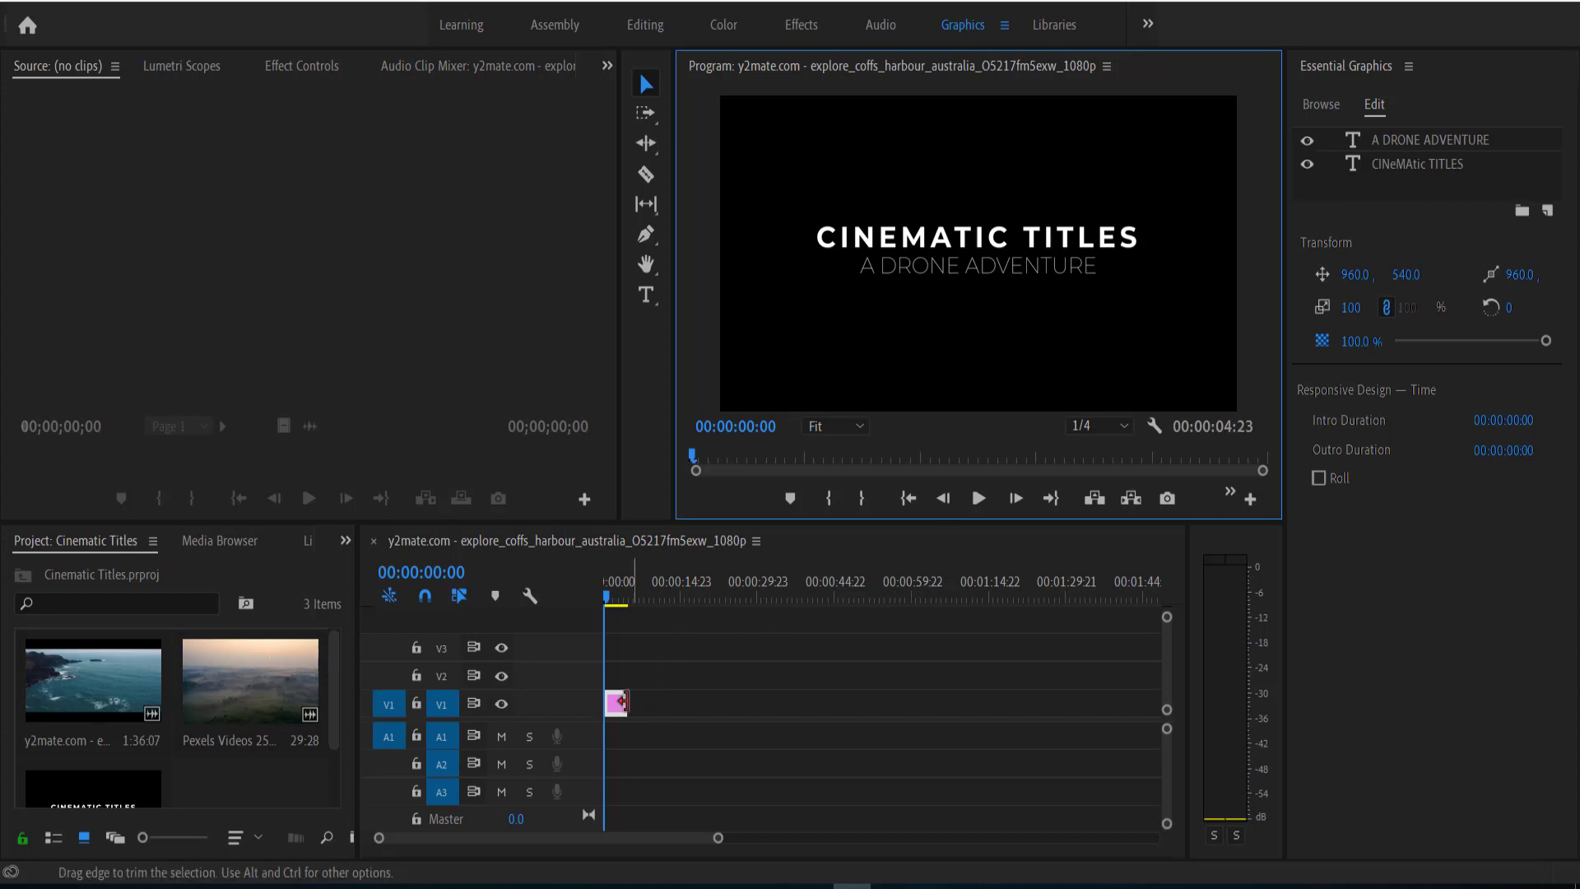
{"action": "left_click_drag", "start_coordinate": [627, 704], "coordinate": [679, 704]}
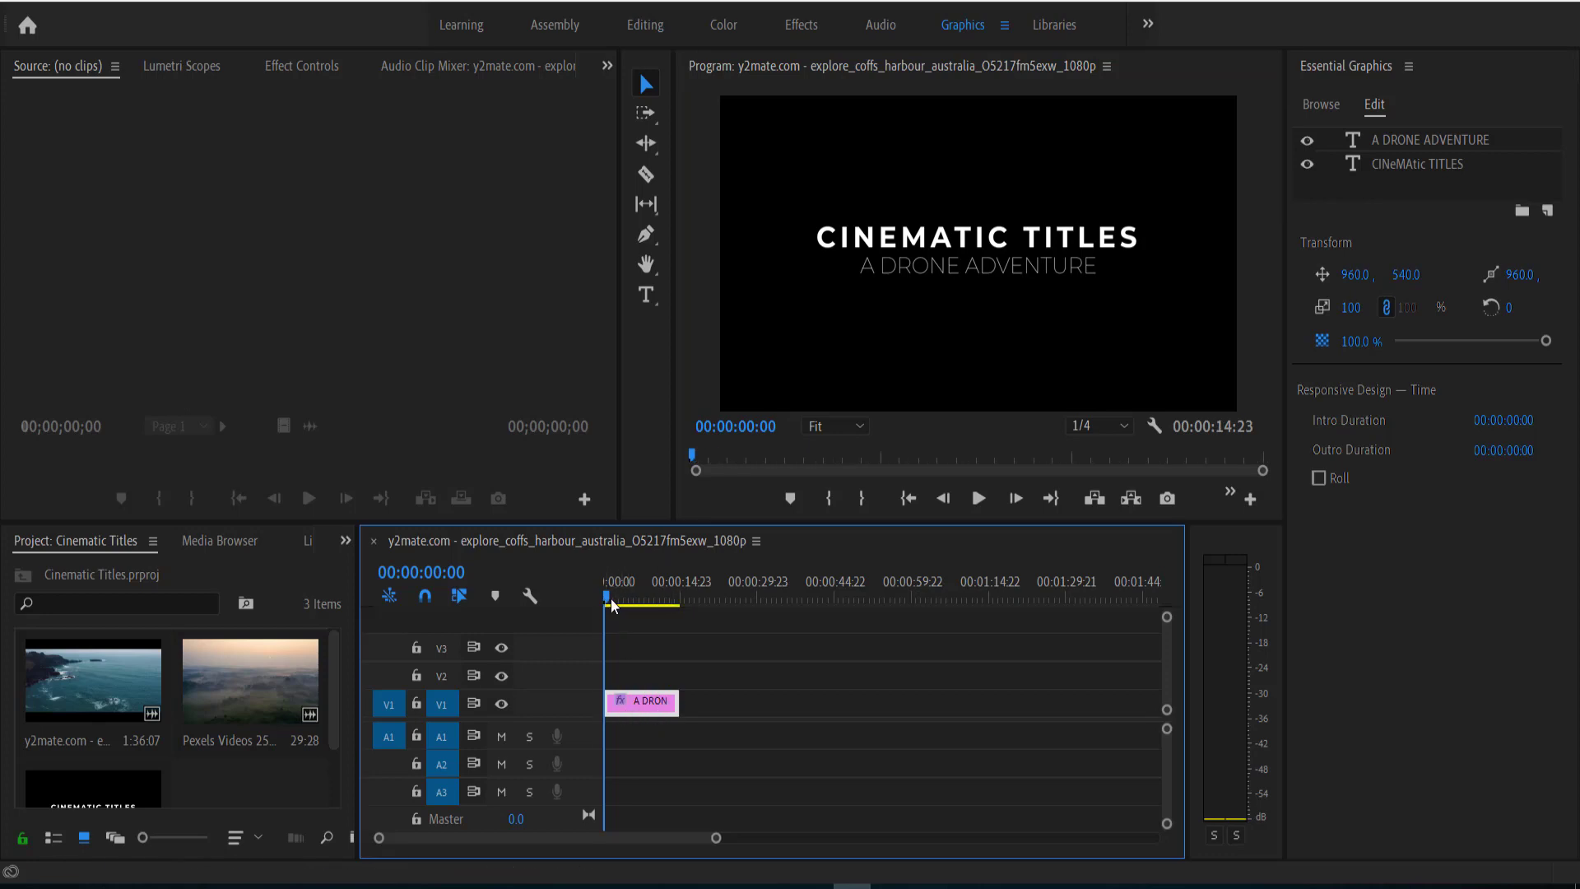
{"action": "mouse_move", "coordinate": [613, 601]}
{"action": "left_mouse_down"}
{"action": "mouse_move", "coordinate": [649, 601]}
{"action": "mouse_move", "coordinate": [588, 606]}
{"action": "mouse_move", "coordinate": [677, 603]}
{"action": "mouse_move", "coordinate": [597, 617]}
{"action": "left_mouse_up"}
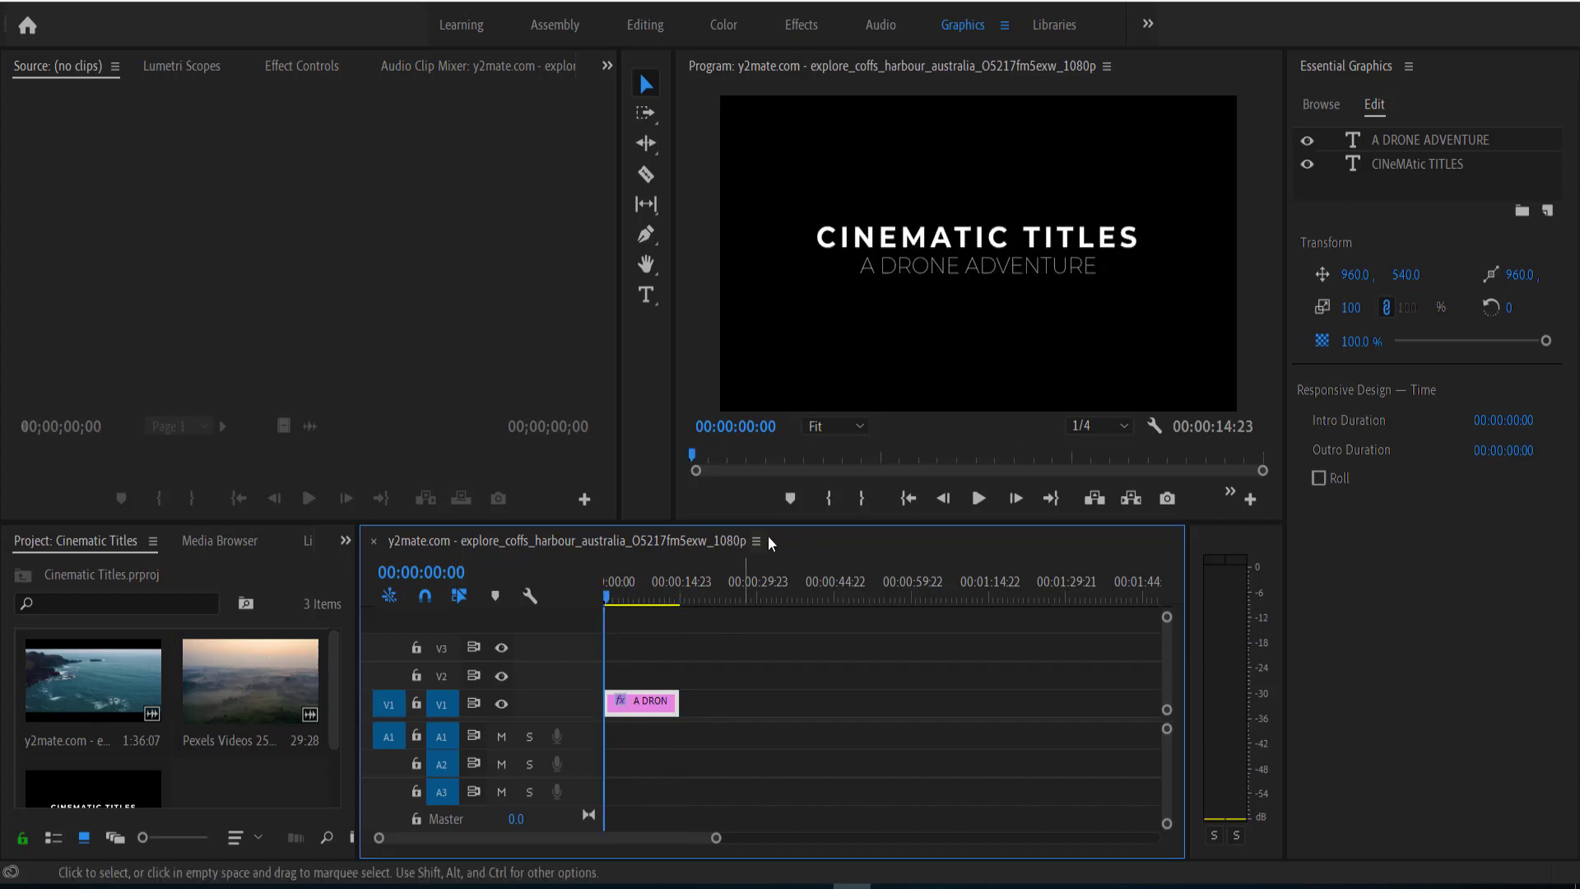
In the Effects workspace, search 'GAU' and apply Gaussian Blur to the title clip on V1
{"action": "left_click", "coordinate": [800, 24]}
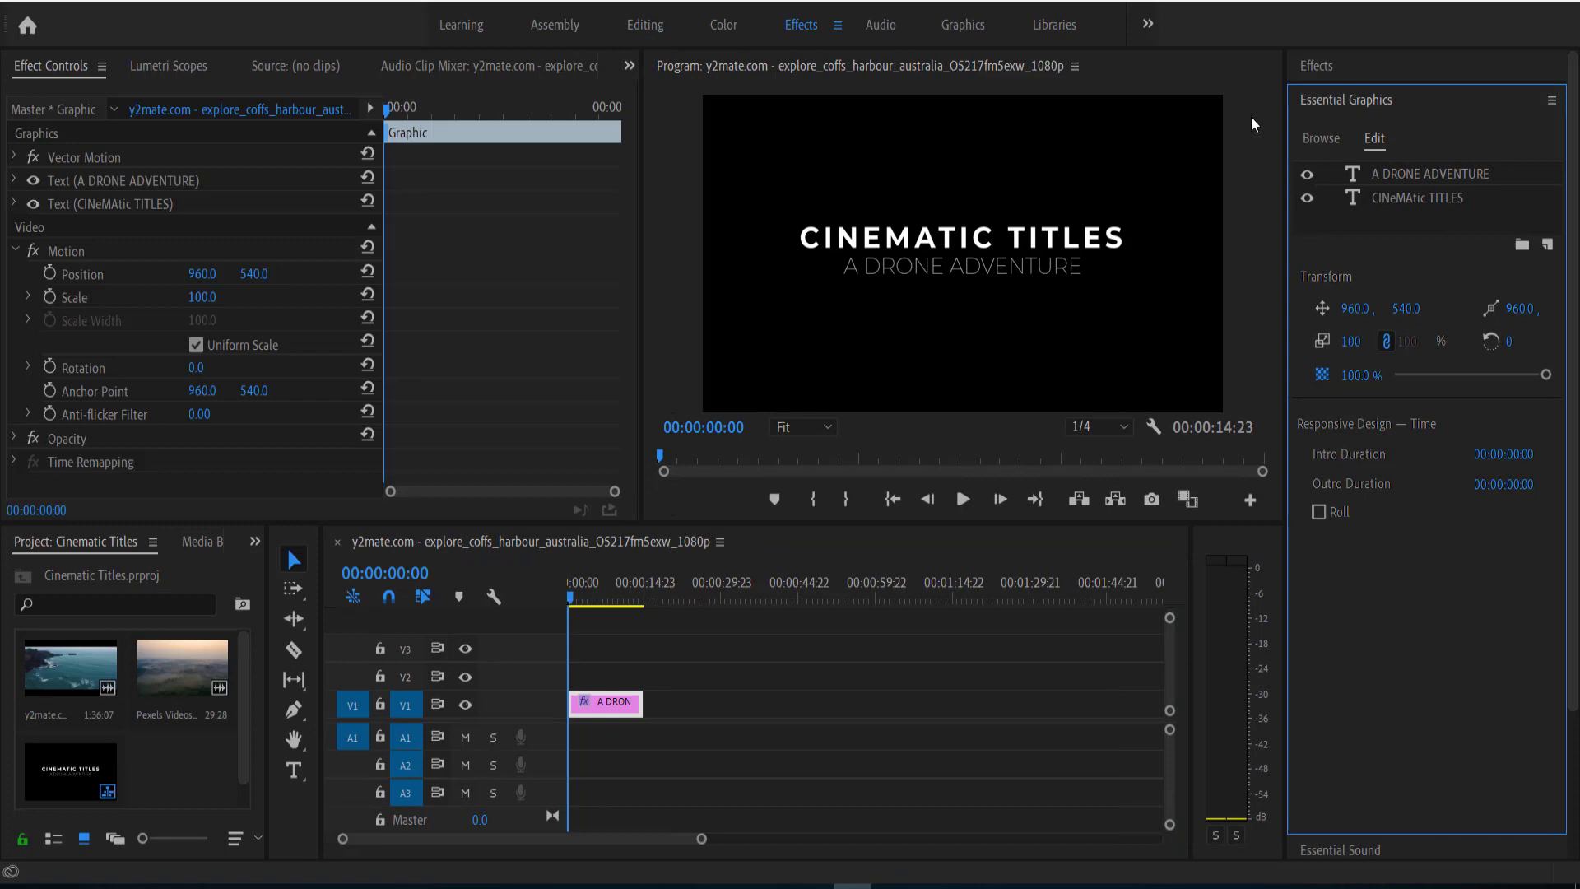
{"action": "left_click", "coordinate": [1314, 67]}
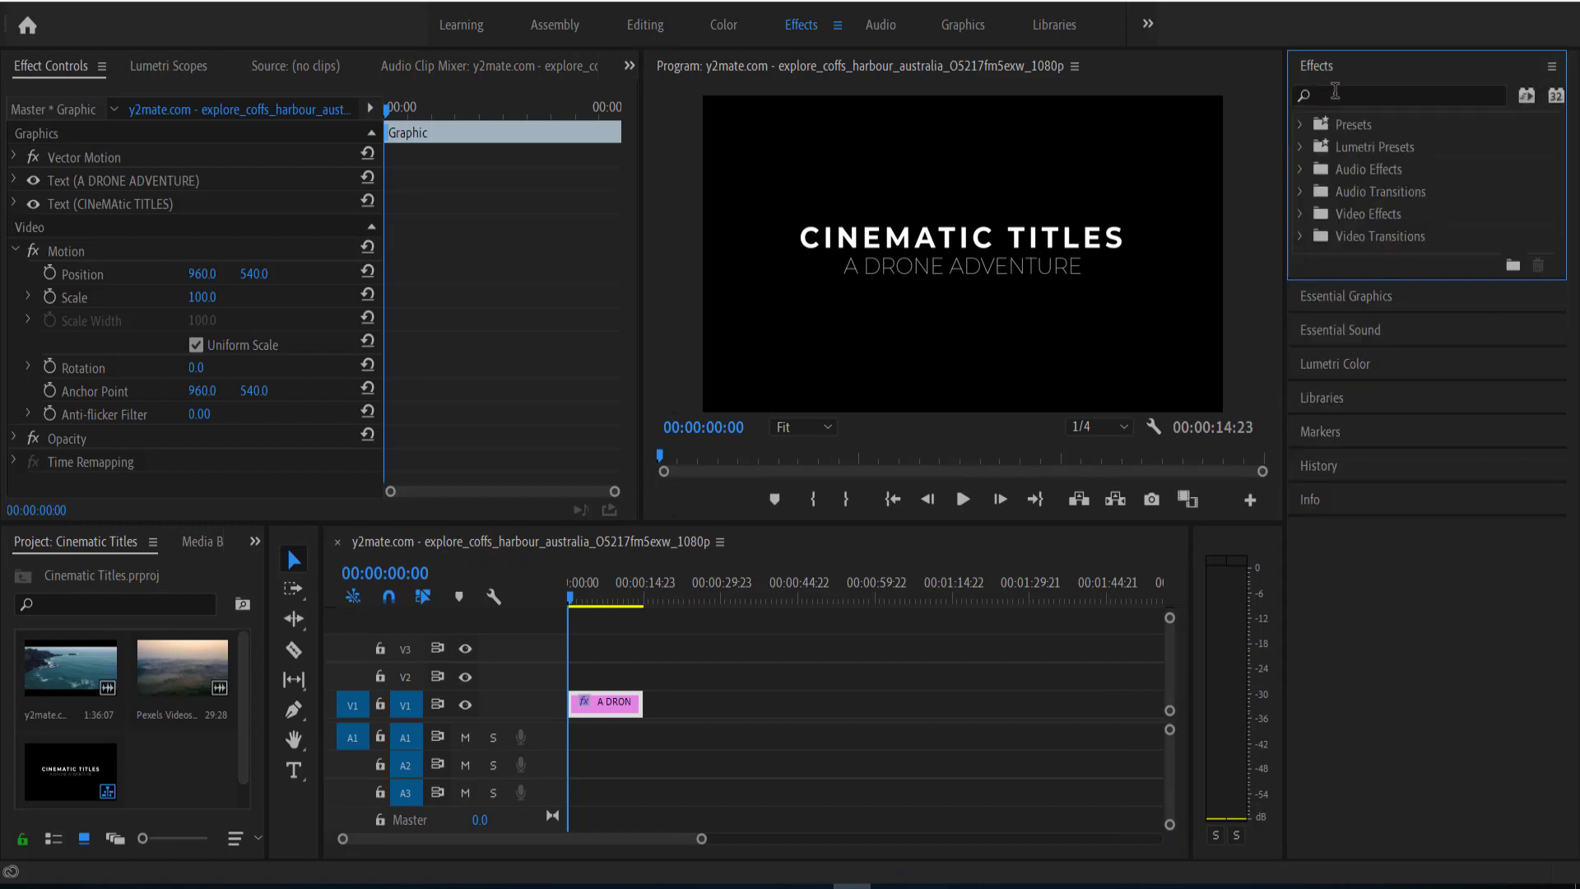
{"action": "left_click", "coordinate": [1335, 93]}
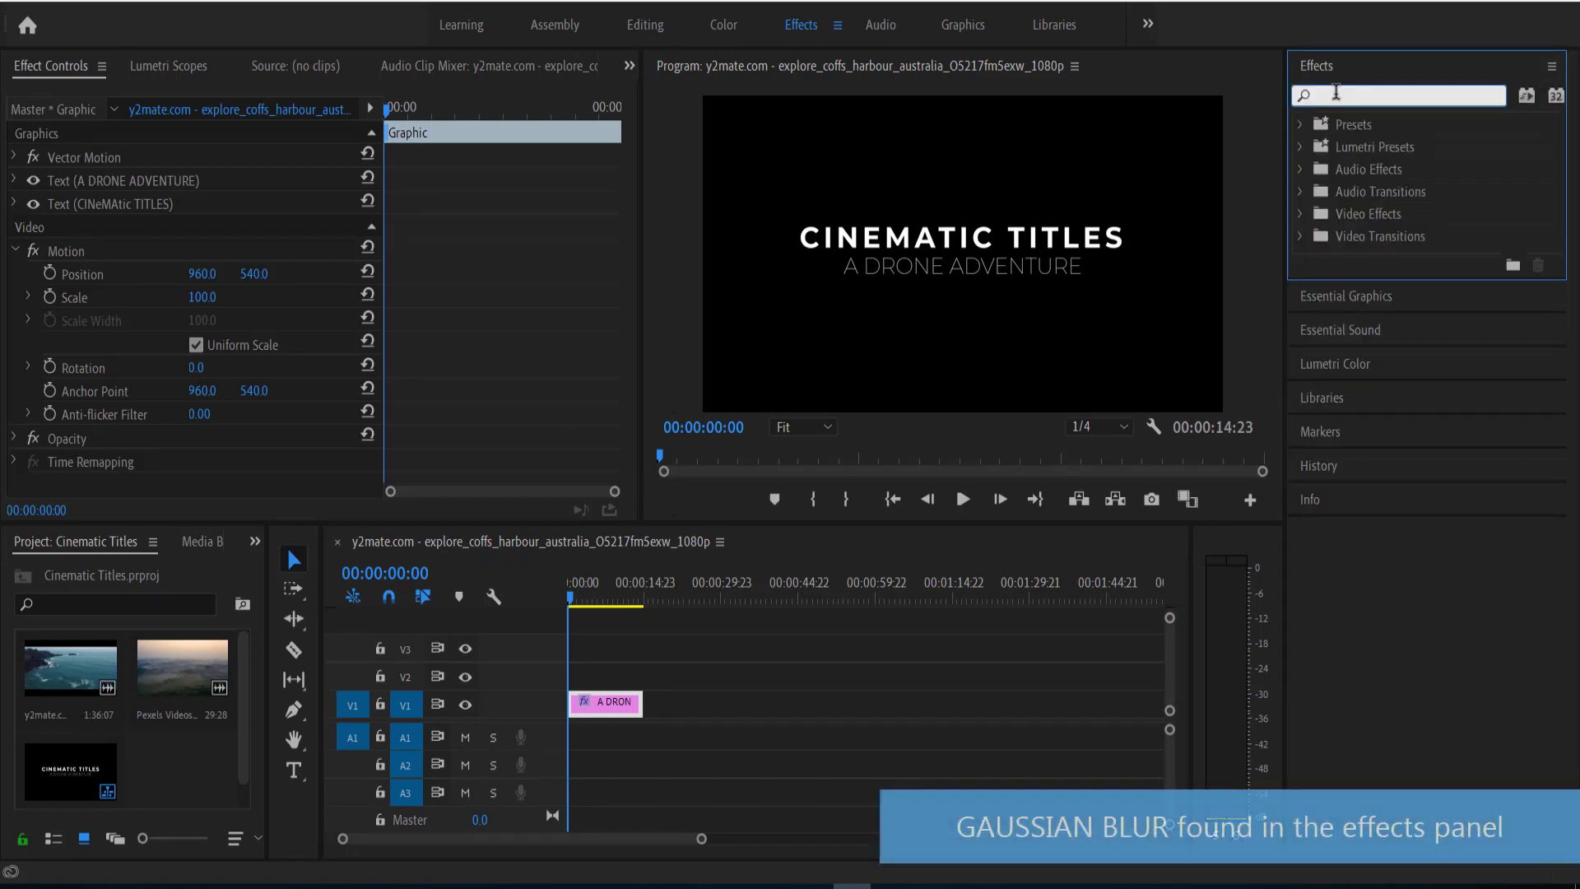
{"action": "type", "text": "GAU"}
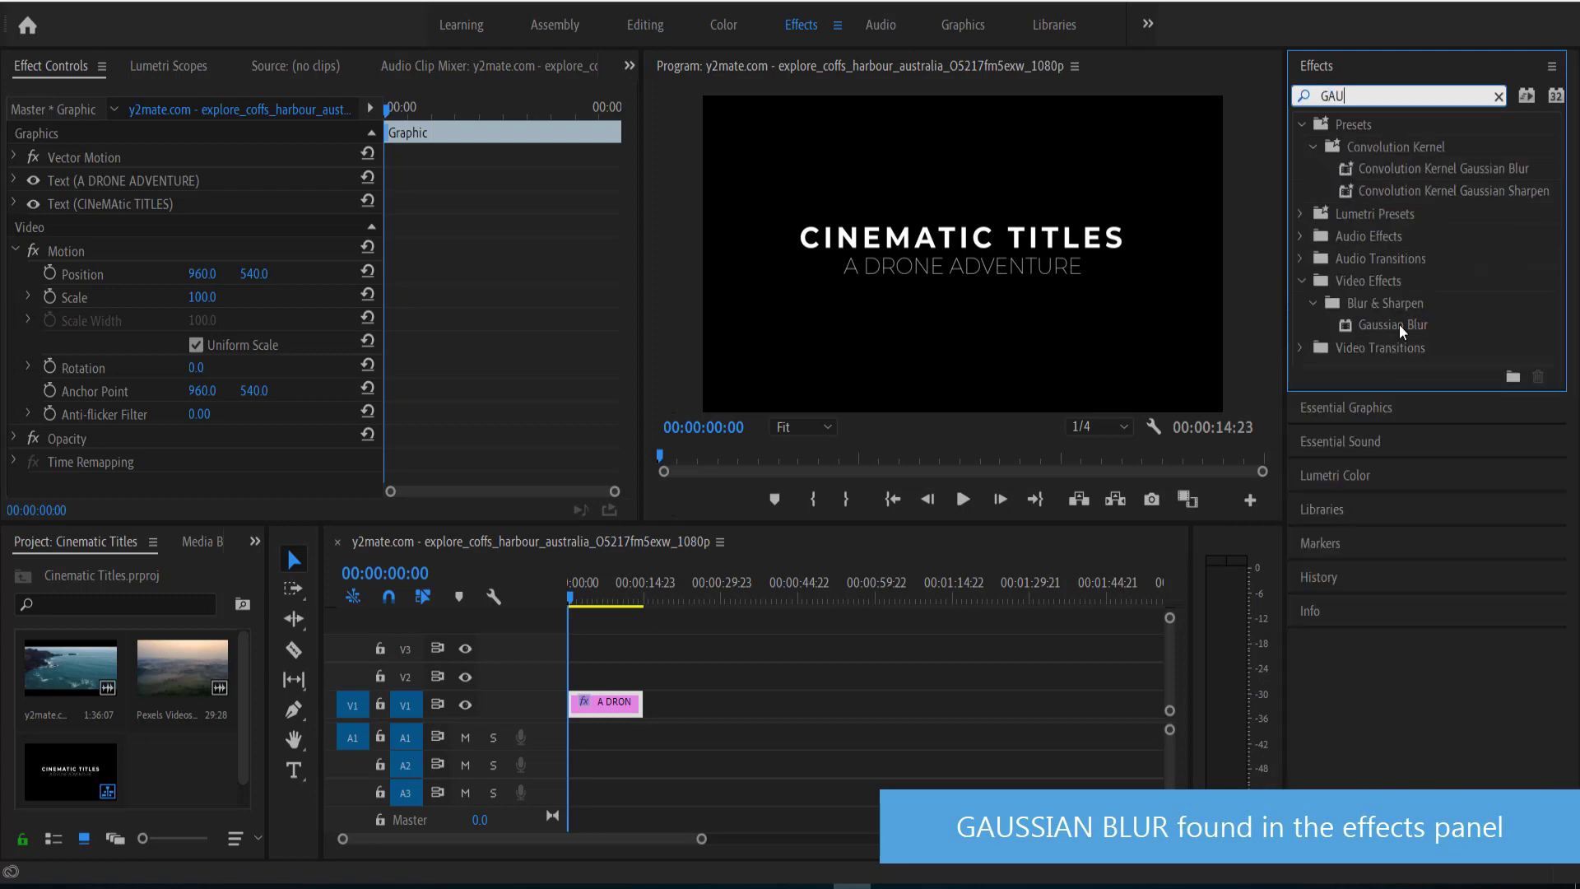
{"action": "left_click_drag", "start_coordinate": [1401, 331], "coordinate": [610, 705]}
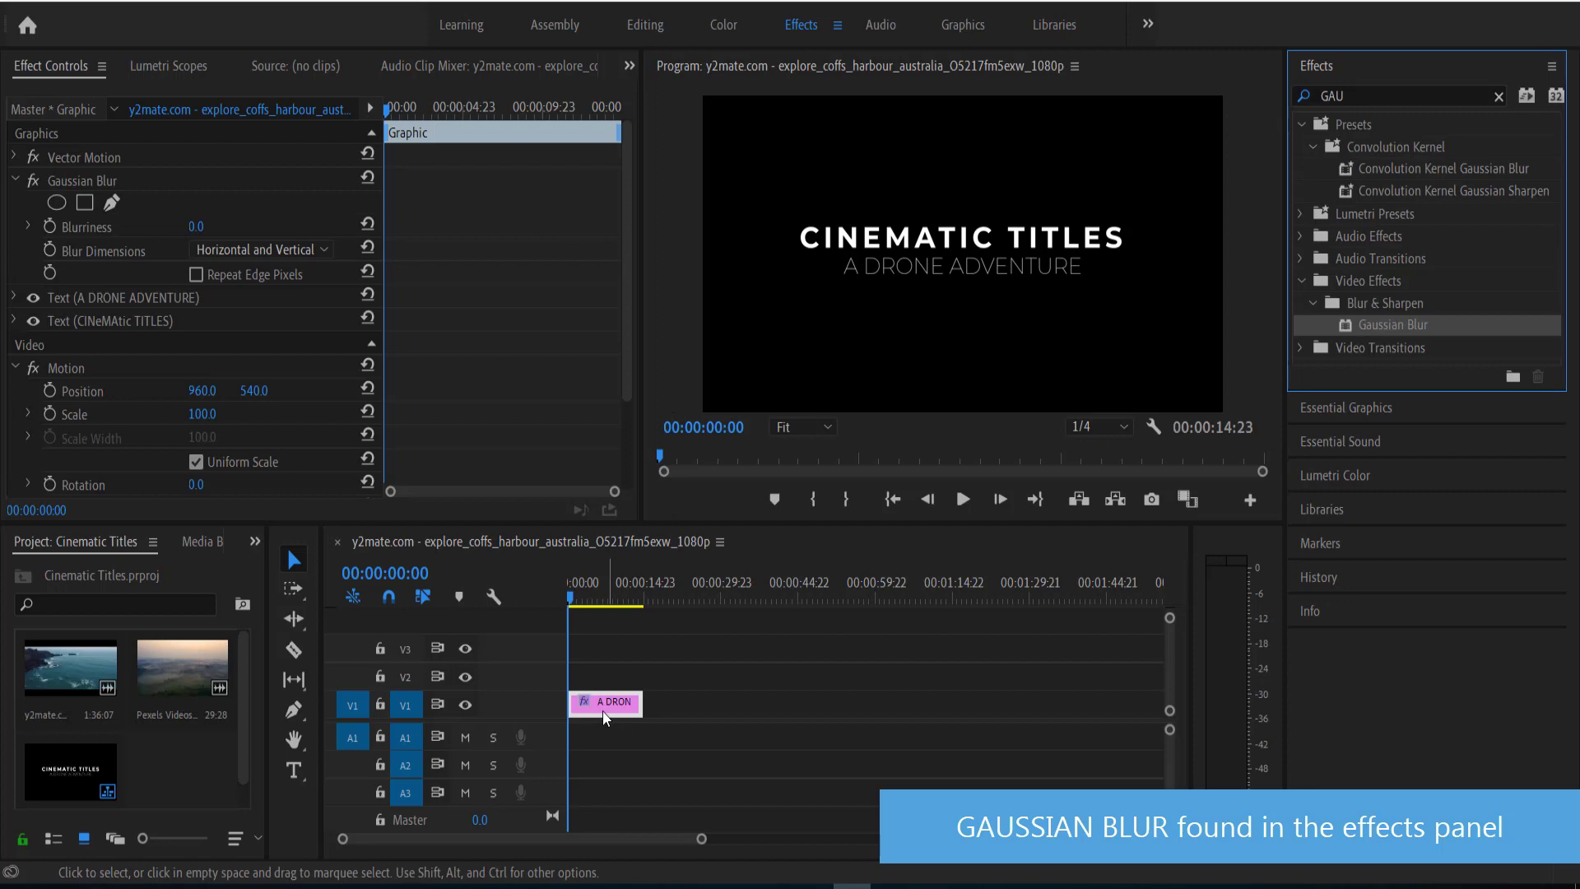
{"action": "left_click_drag", "start_coordinate": [625, 261], "coordinate": [637, 179]}
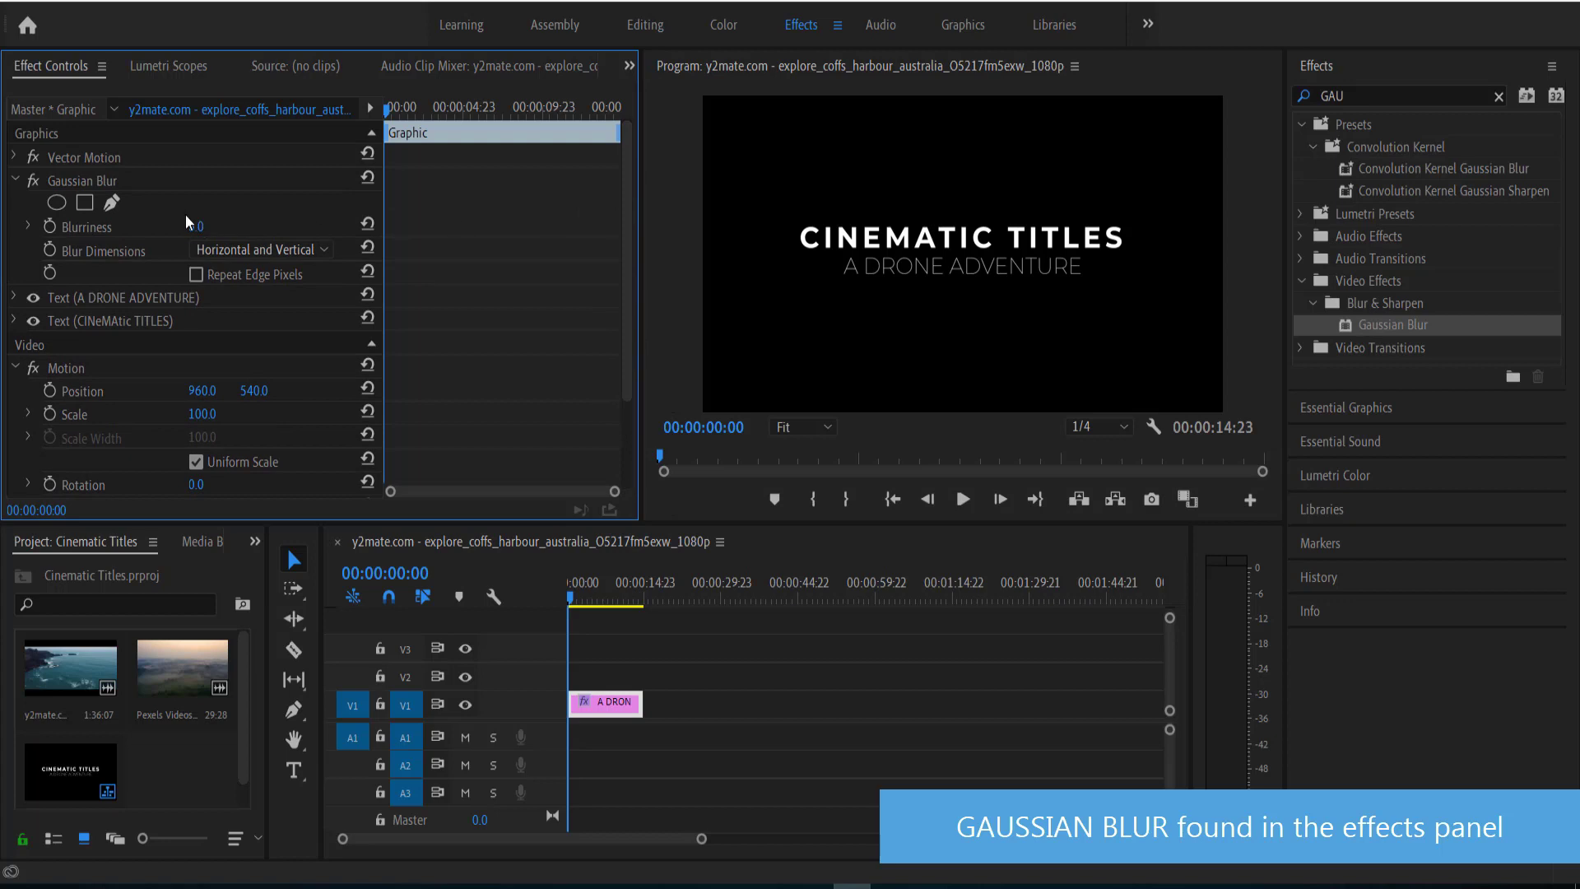
Enable Blurriness keyframing and place a sharp 0 keyframe at about 3 seconds
{"action": "left_click", "coordinate": [490, 109]}
{"action": "mouse_move", "coordinate": [191, 226]}
{"action": "left_mouse_down"}
{"action": "mouse_move", "coordinate": [298, 227]}
{"action": "mouse_move", "coordinate": [191, 226]}
{"action": "left_mouse_up"}
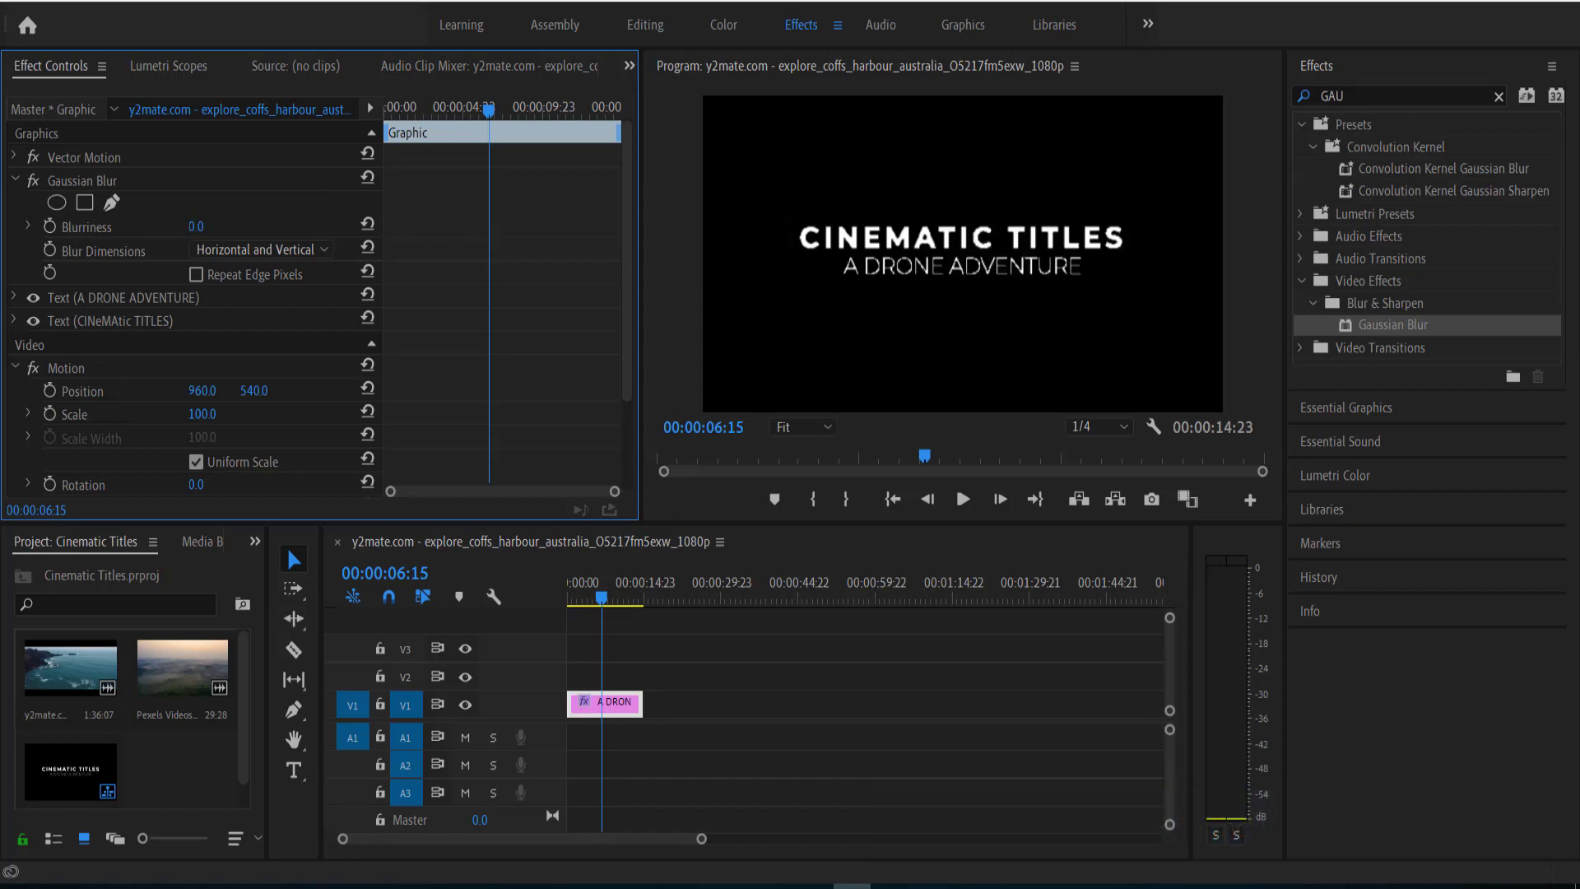
{"action": "left_click", "coordinate": [492, 114]}
{"action": "left_click_drag", "start_coordinate": [492, 115], "coordinate": [508, 116]}
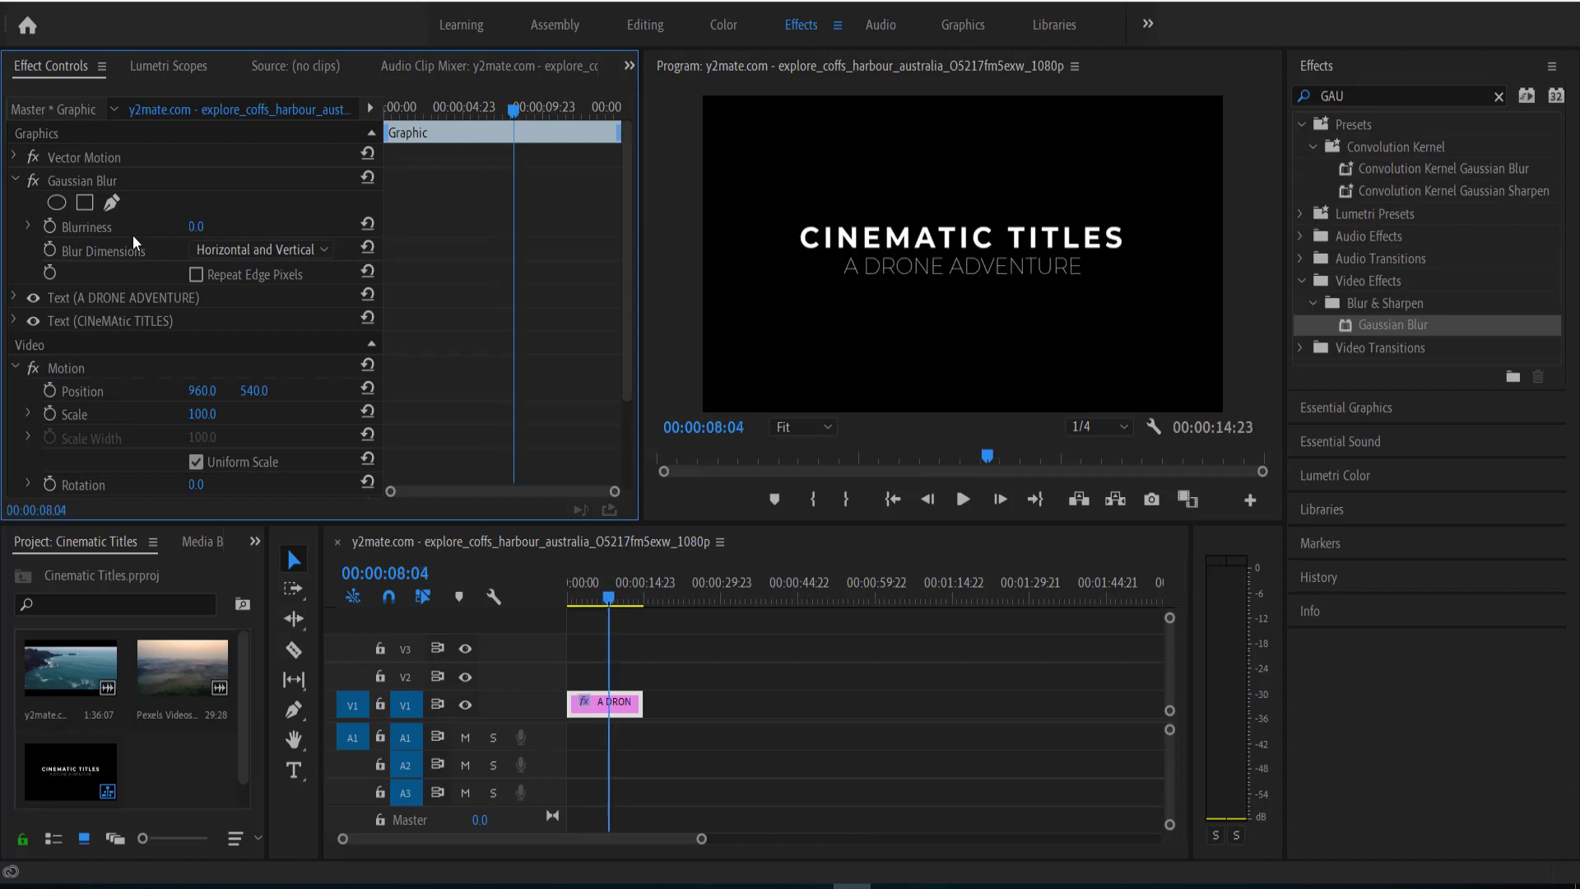
{"action": "left_click", "coordinate": [50, 227]}
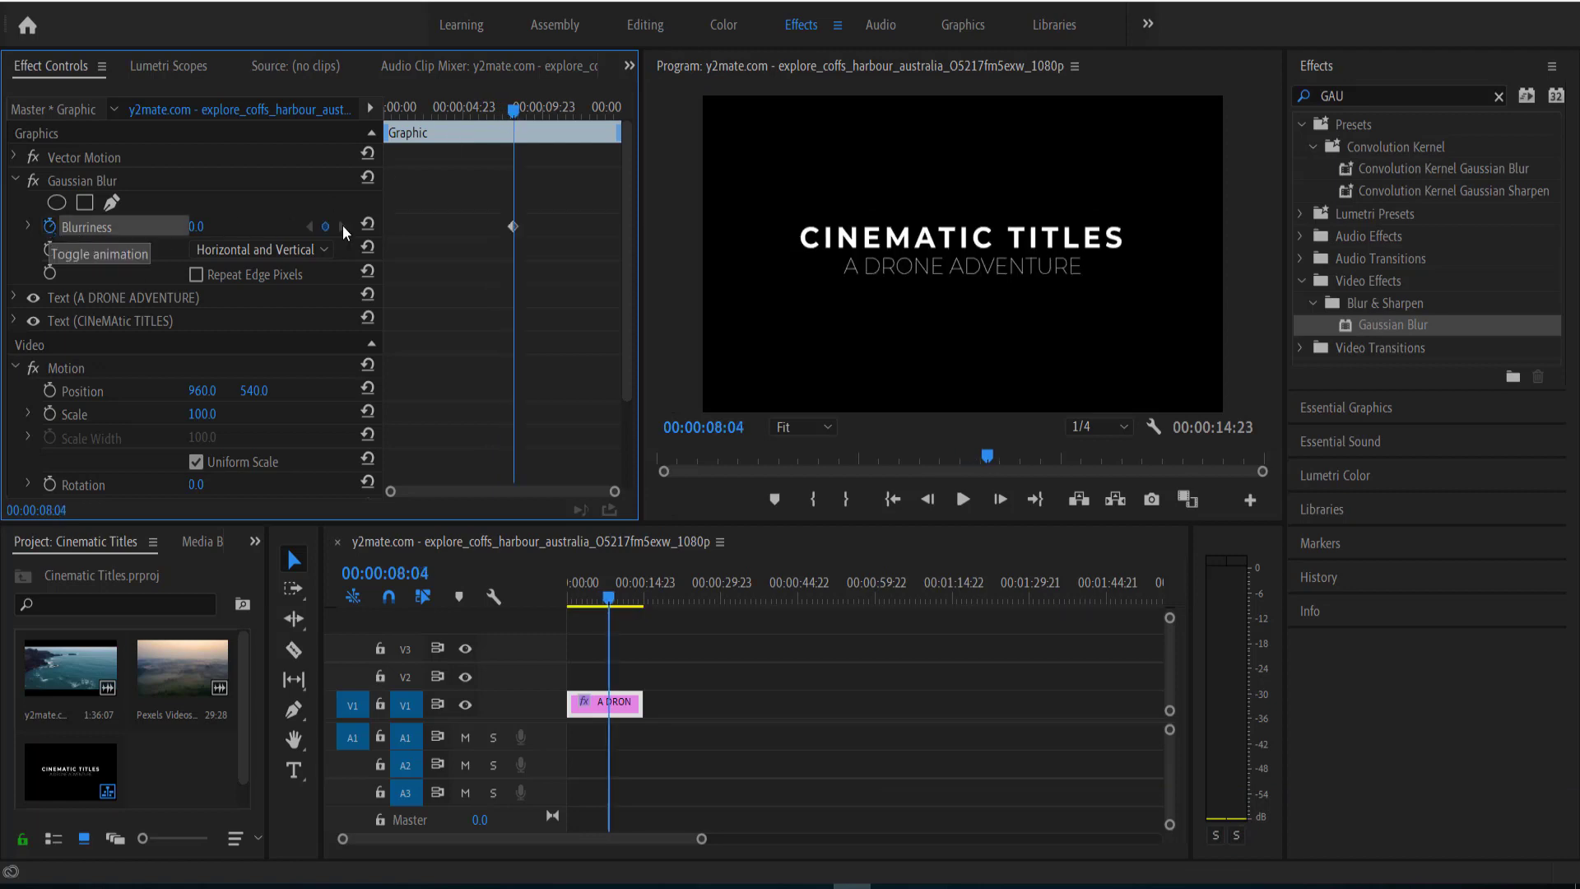
{"action": "left_click_drag", "start_coordinate": [513, 227], "coordinate": [433, 228]}
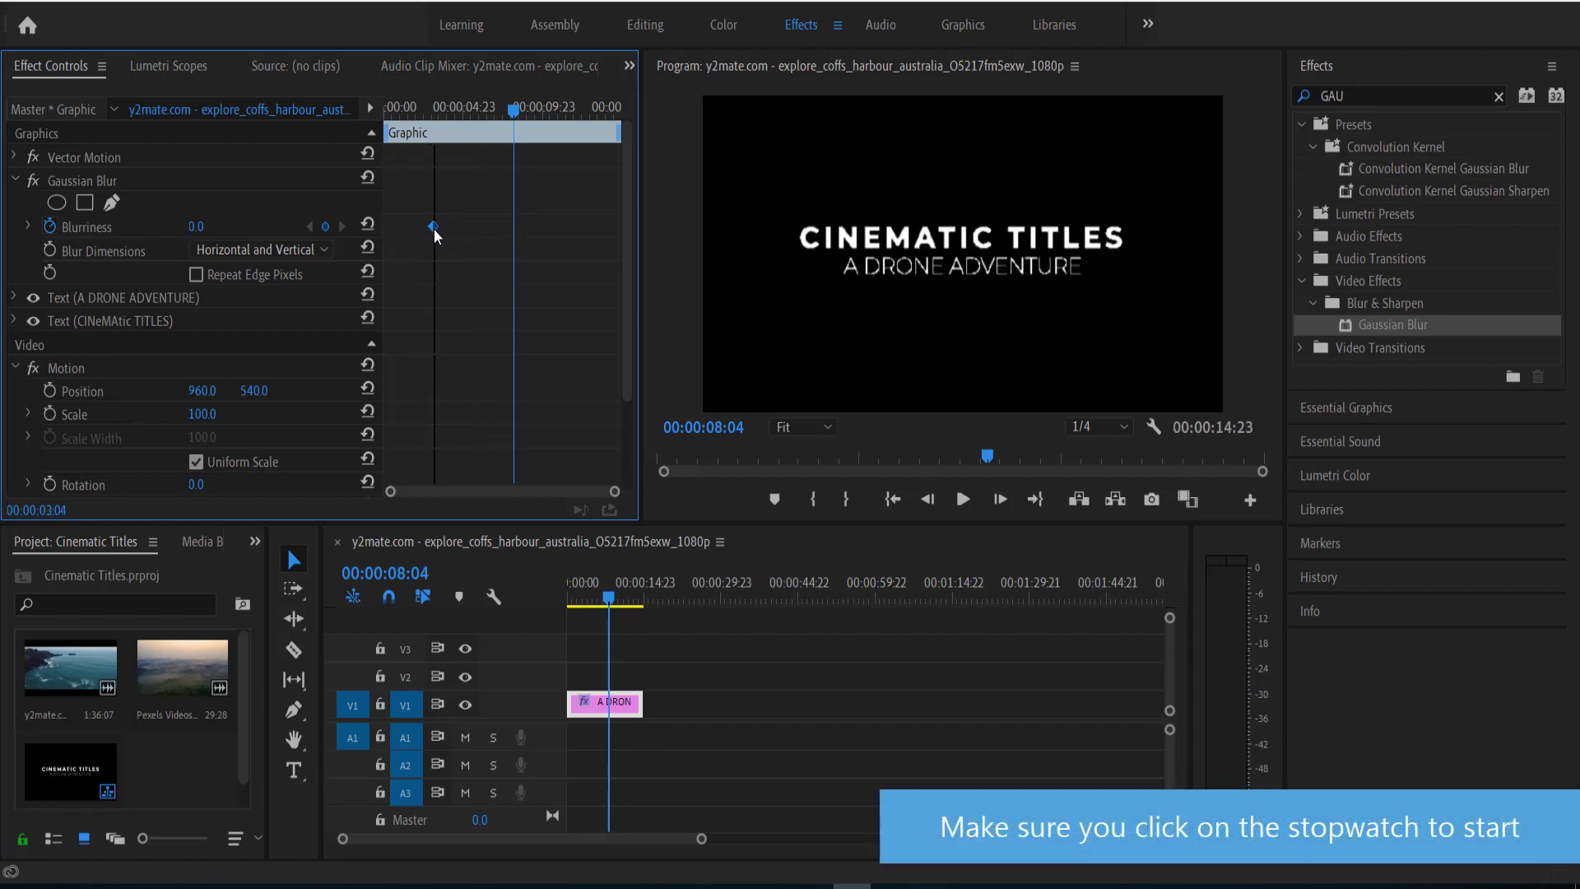
{"action": "left_click_drag", "start_coordinate": [433, 229], "coordinate": [433, 229]}
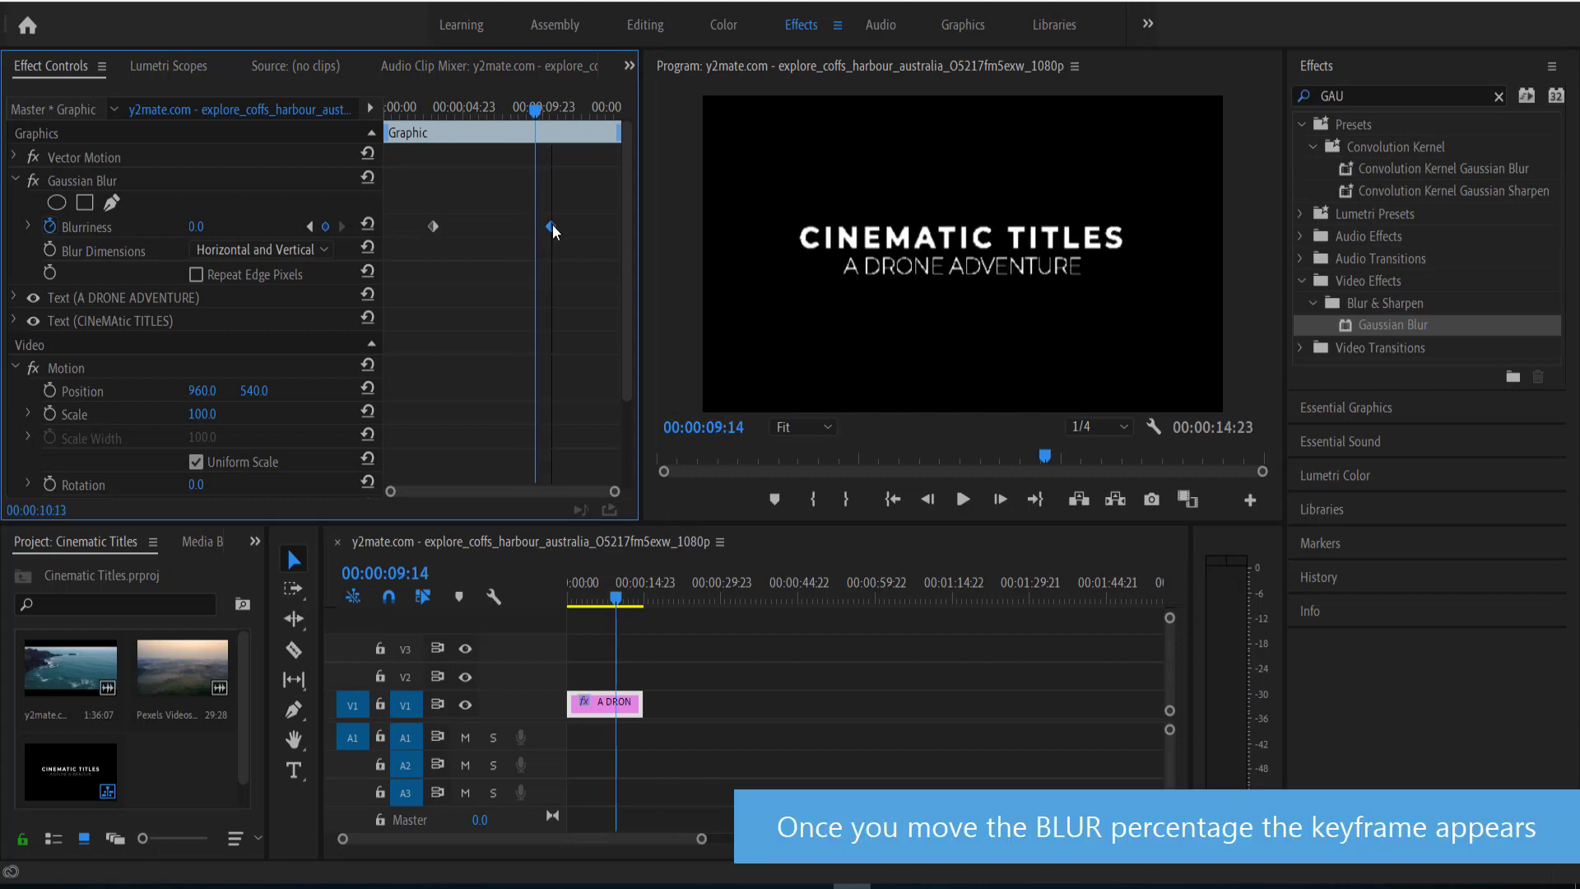
Add a Blurriness 160 keyframe at the start of the title clip
{"action": "left_click_drag", "start_coordinate": [537, 227], "coordinate": [566, 229]}
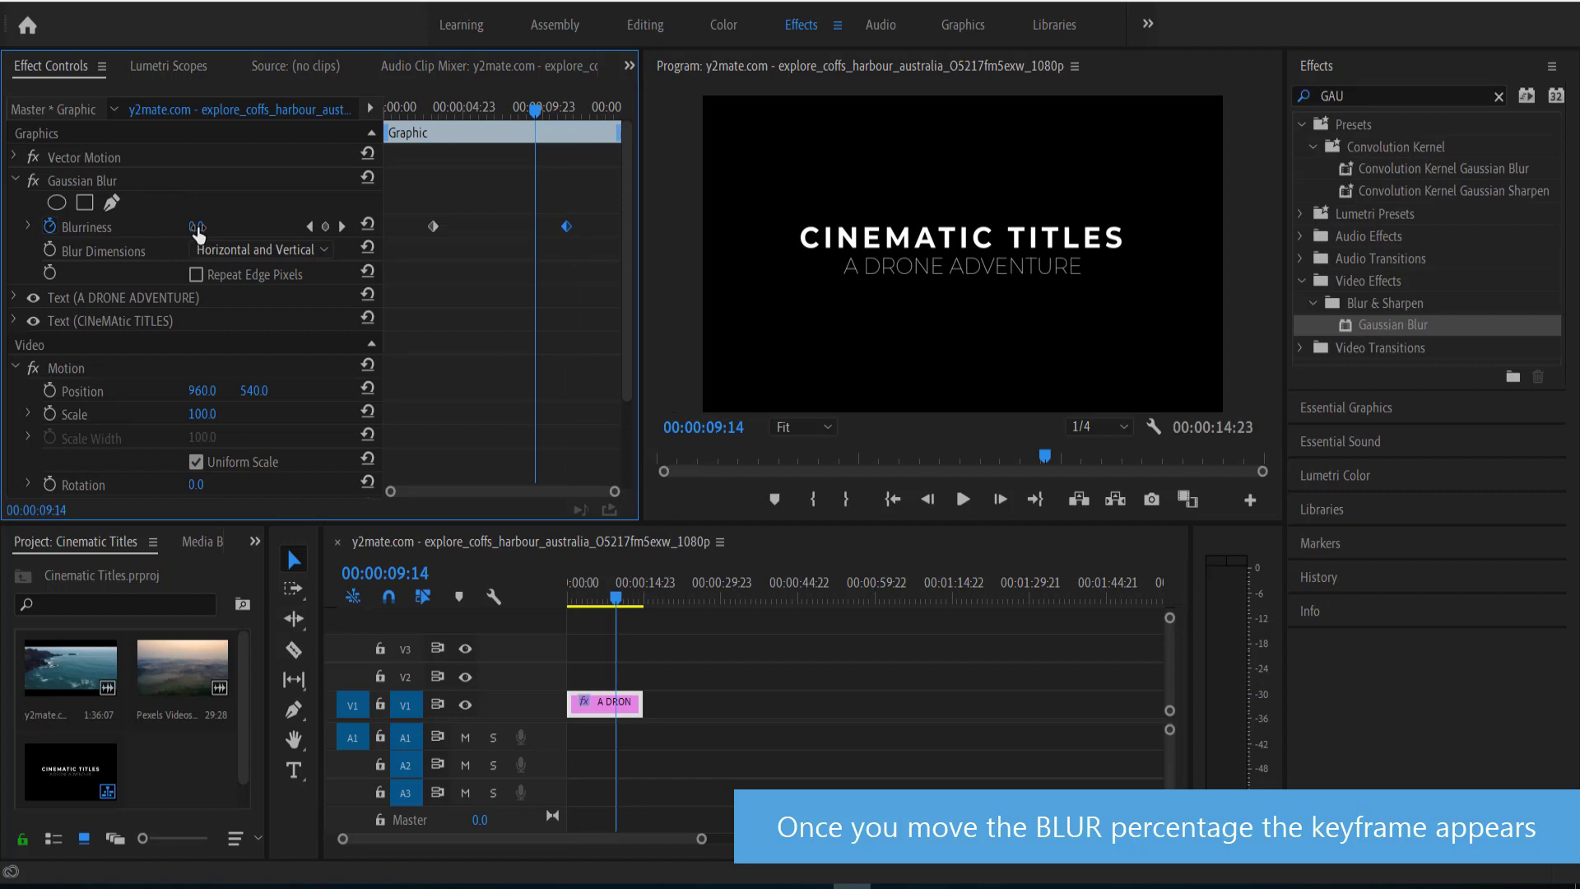
{"action": "left_click_drag", "start_coordinate": [198, 228], "coordinate": [292, 227]}
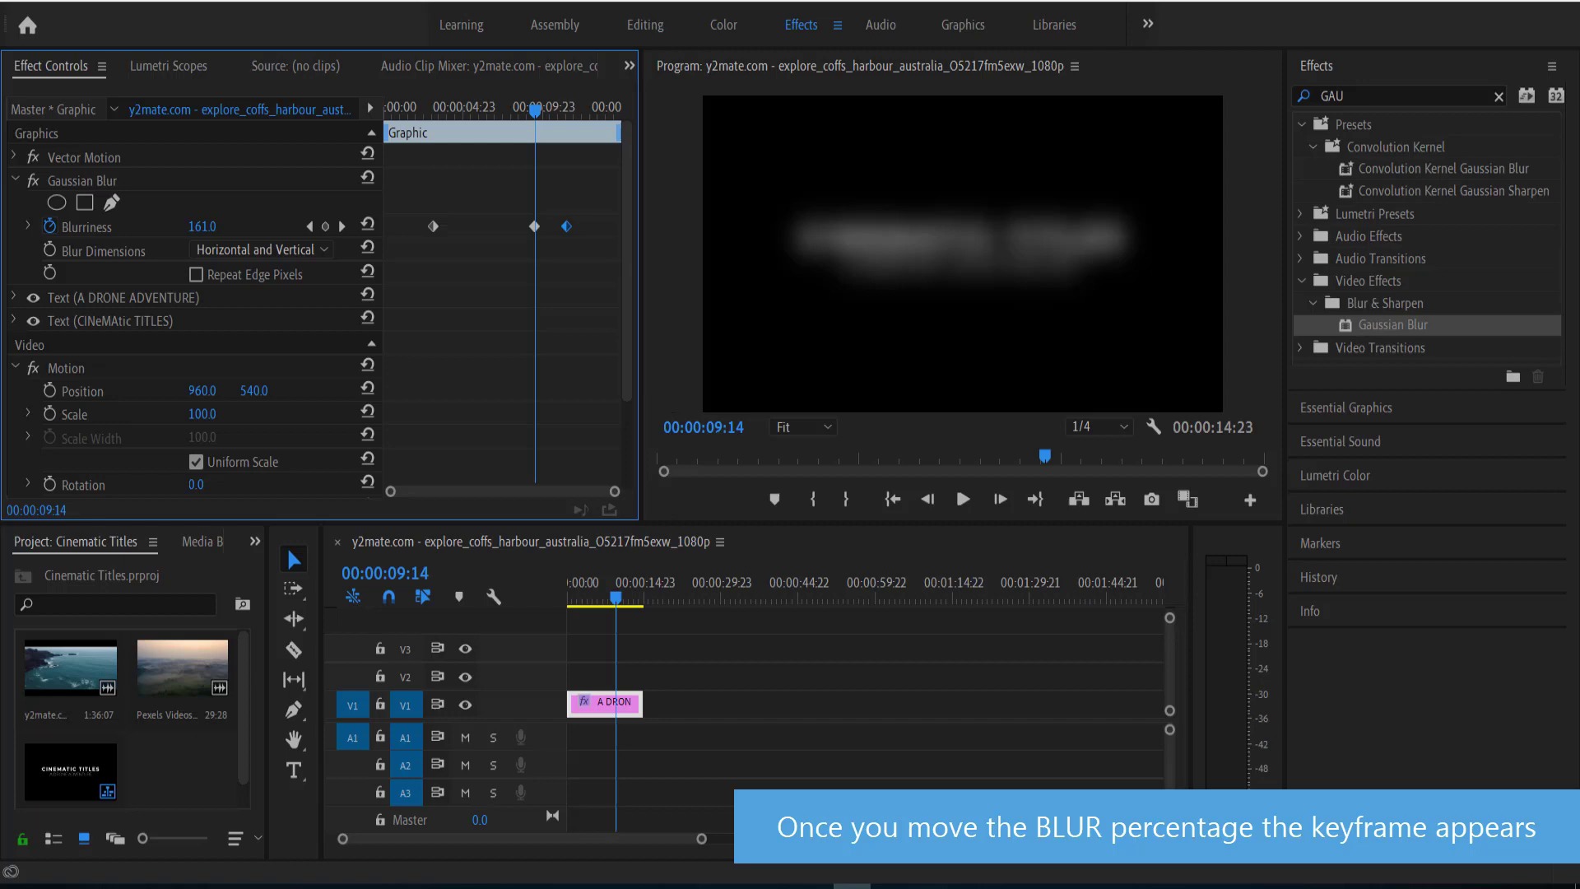
{"action": "left_click", "coordinate": [203, 226]}
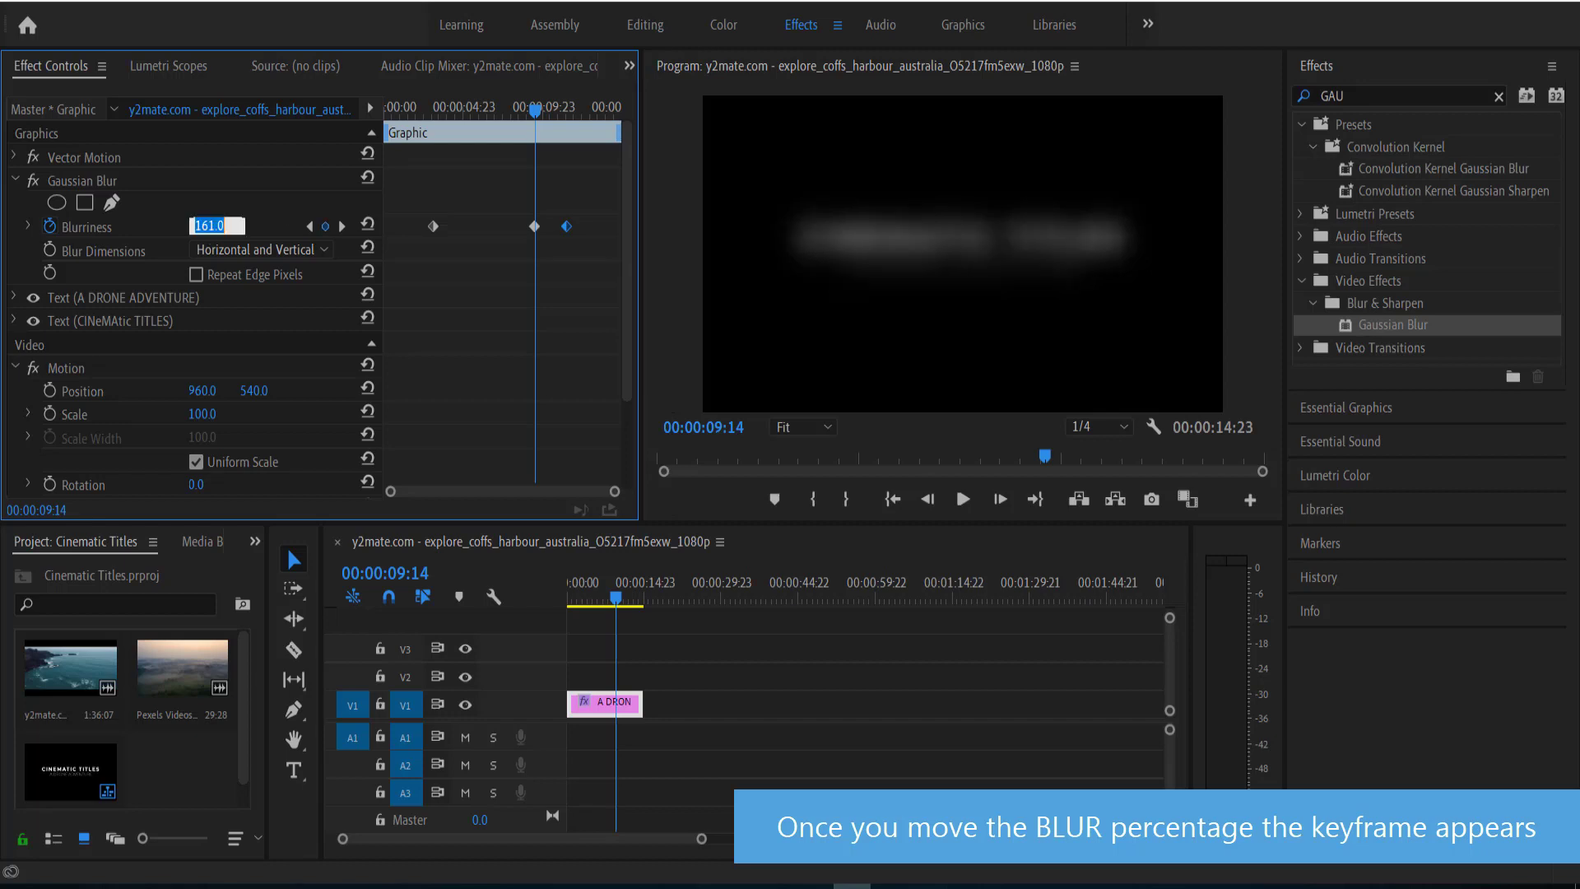
{"action": "type", "text": "160"}
{"action": "key", "text": "Return"}
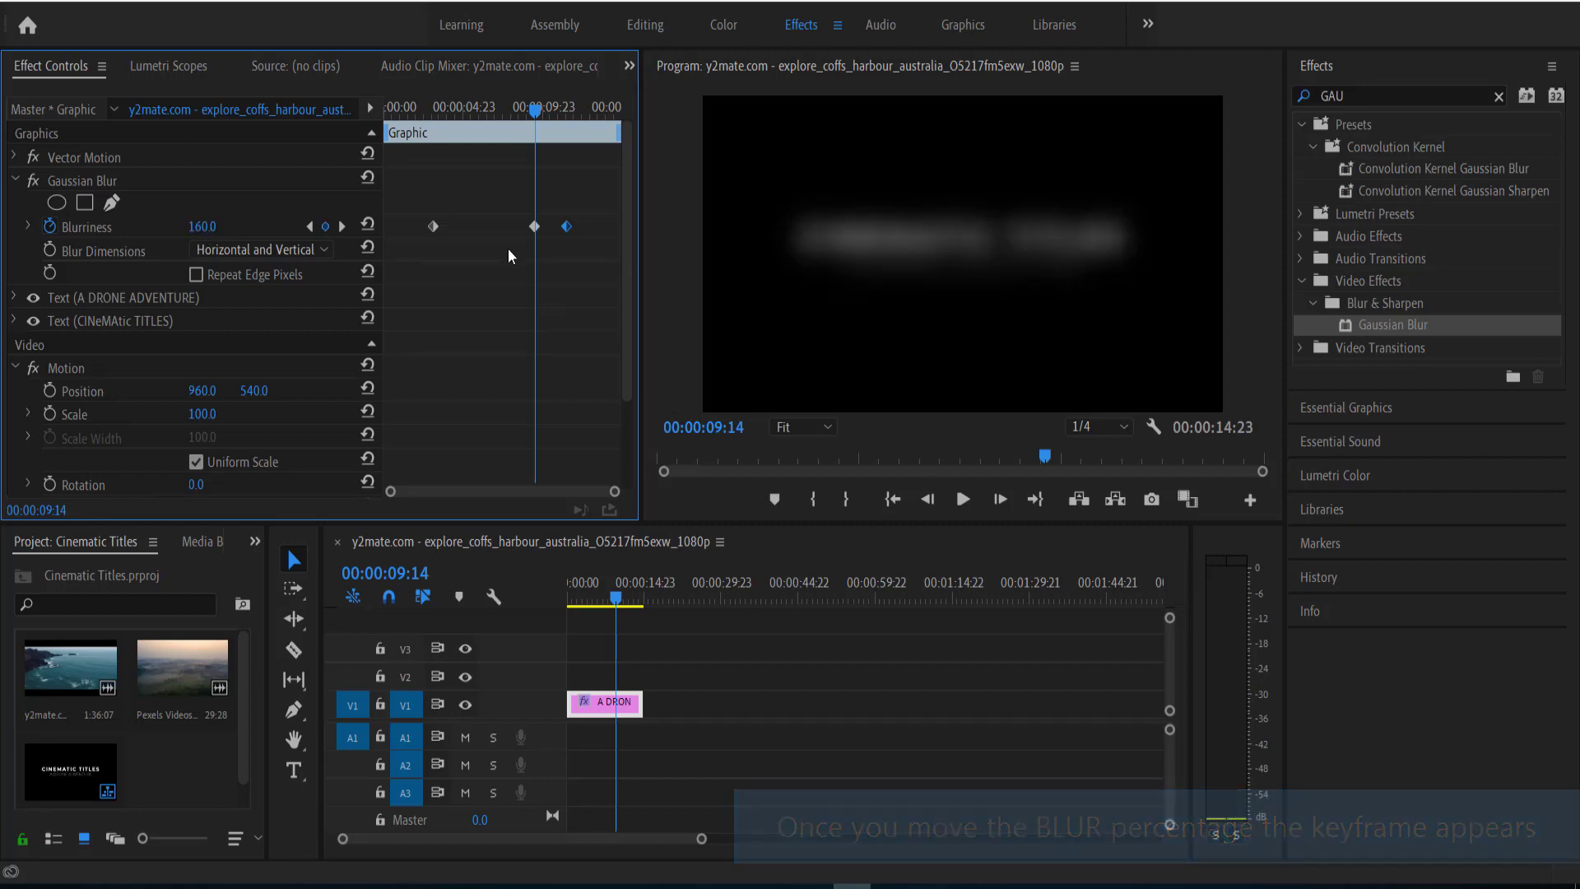
{"action": "left_click_drag", "start_coordinate": [536, 106], "coordinate": [540, 108]}
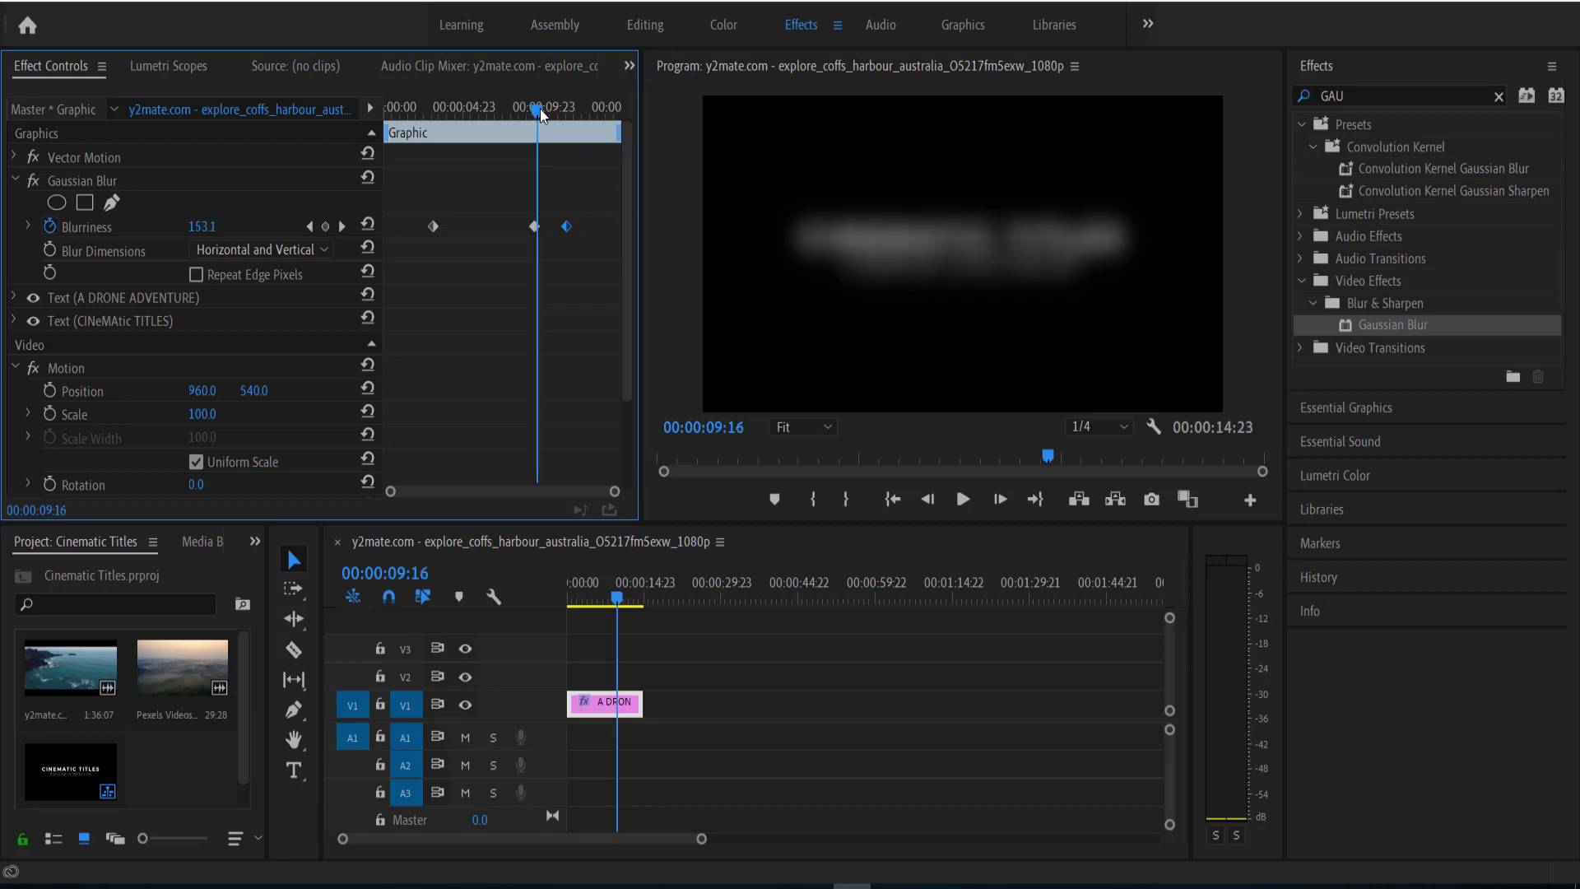
{"action": "left_click_drag", "start_coordinate": [535, 225], "coordinate": [377, 232]}
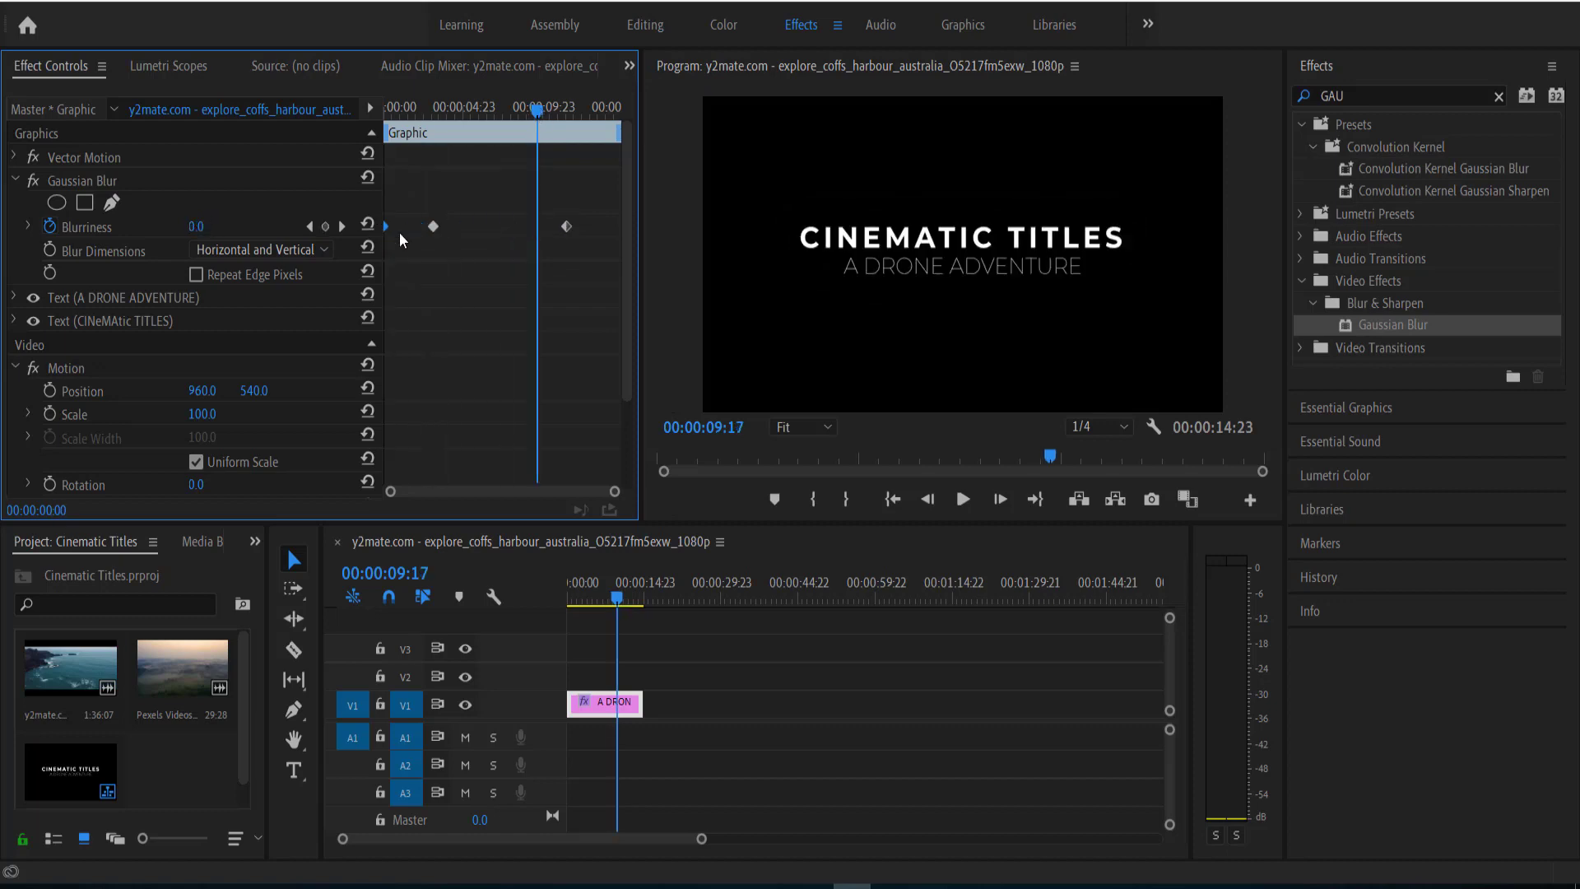
{"action": "mouse_move", "coordinate": [535, 111]}
{"action": "left_mouse_down"}
{"action": "mouse_move", "coordinate": [367, 100]}
{"action": "mouse_move", "coordinate": [536, 122]}
{"action": "left_mouse_up"}
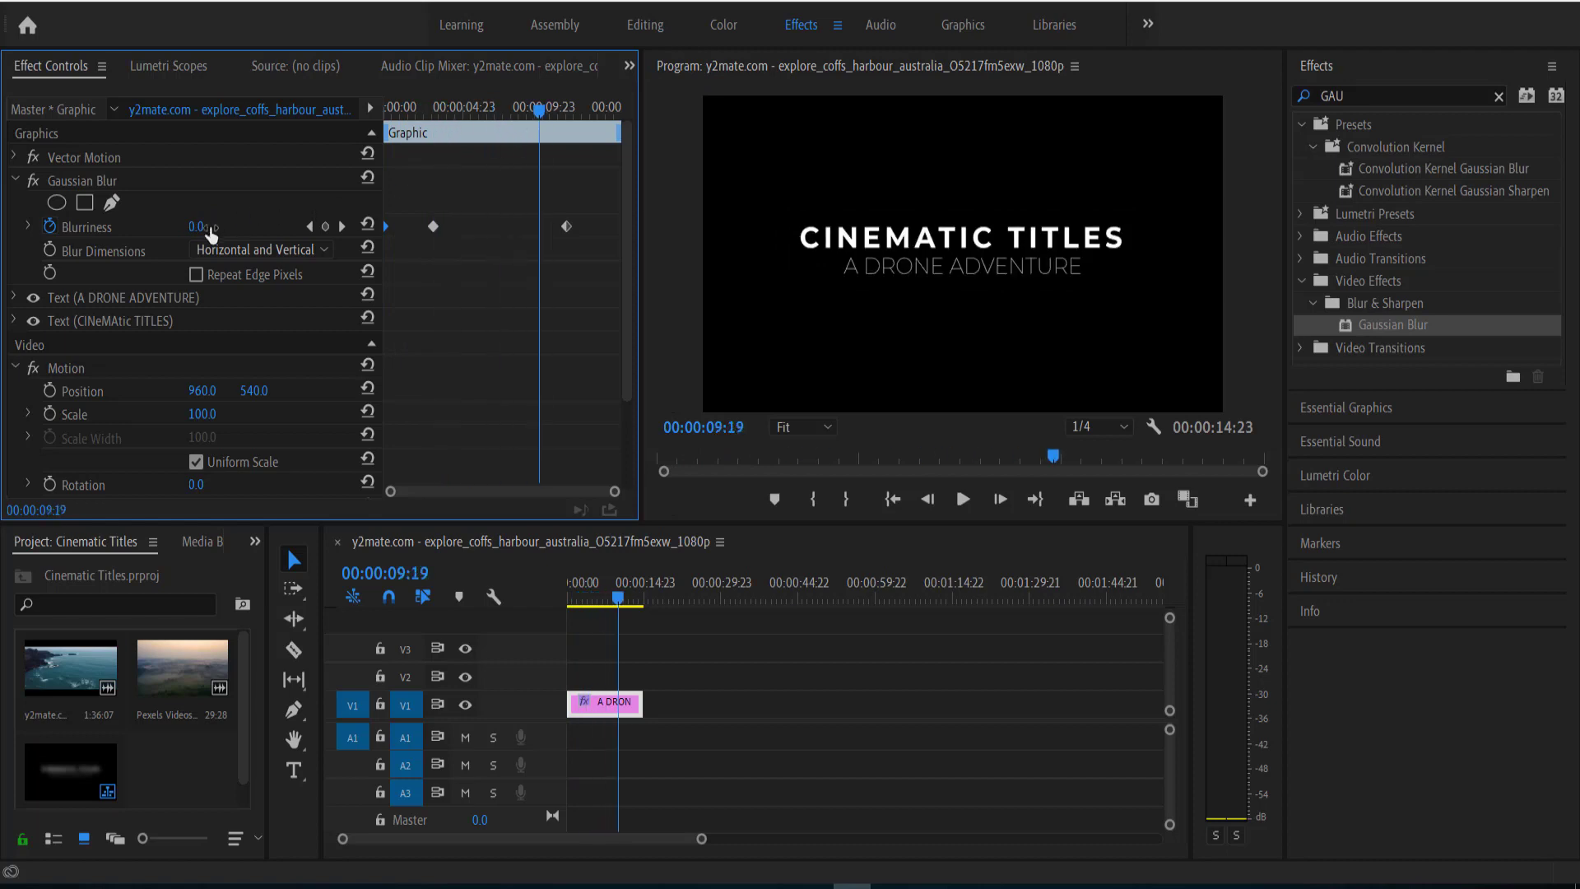
Add a Blurriness 160 keyframe at the clip end and preview the blur-out
{"action": "left_click", "coordinate": [197, 226]}
{"action": "type", "text": "160"}
{"action": "key", "text": "Return"}
{"action": "left_click_drag", "start_coordinate": [545, 226], "coordinate": [625, 232]}
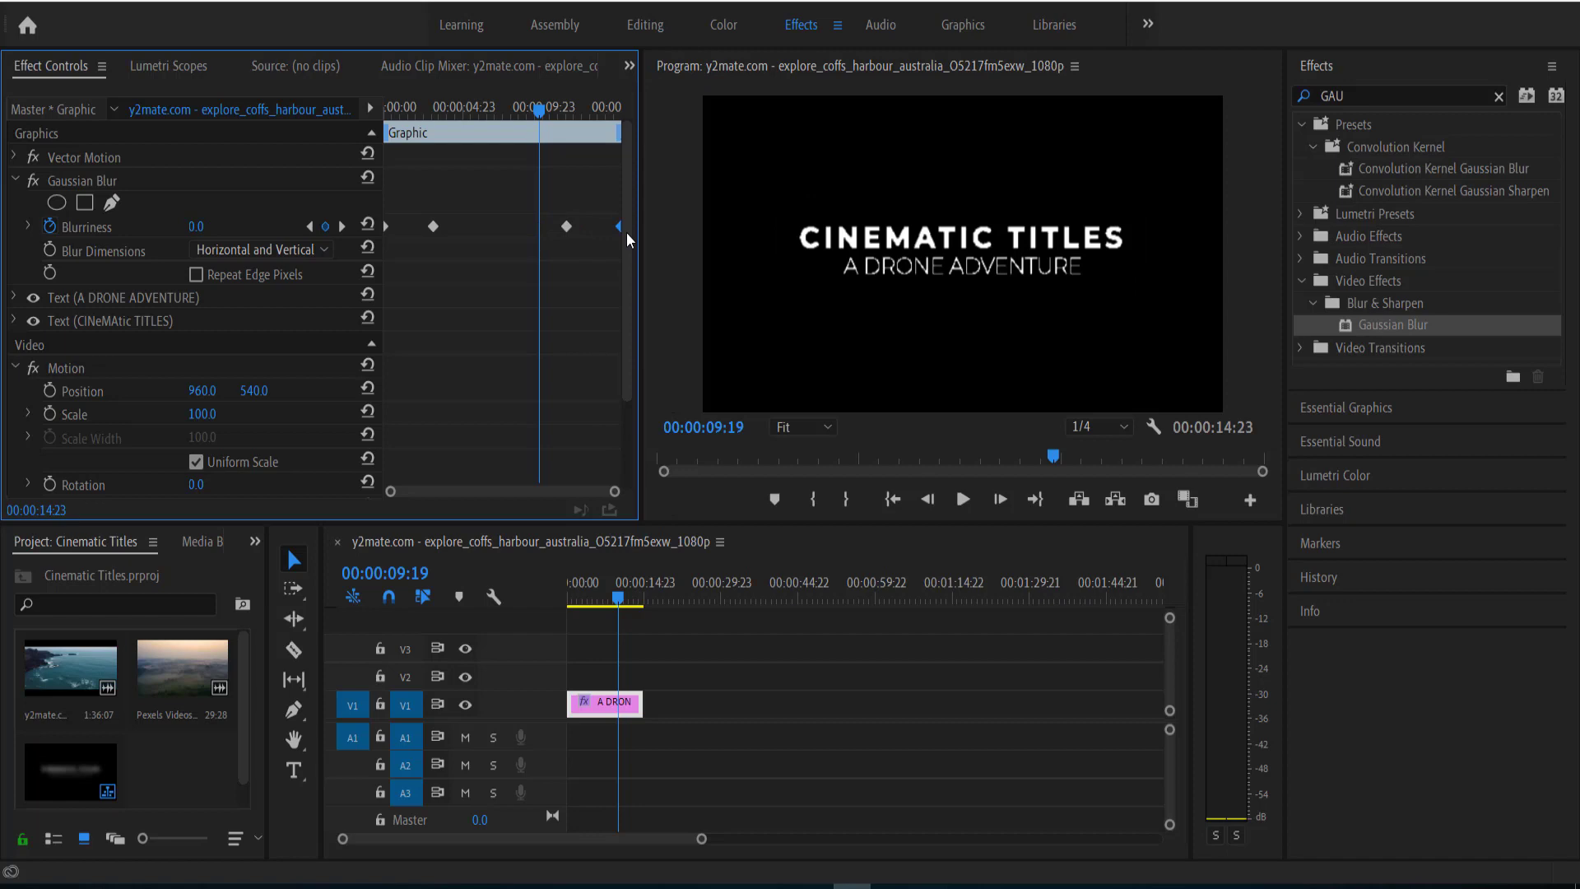
{"action": "left_click_drag", "start_coordinate": [540, 109], "coordinate": [362, 124]}
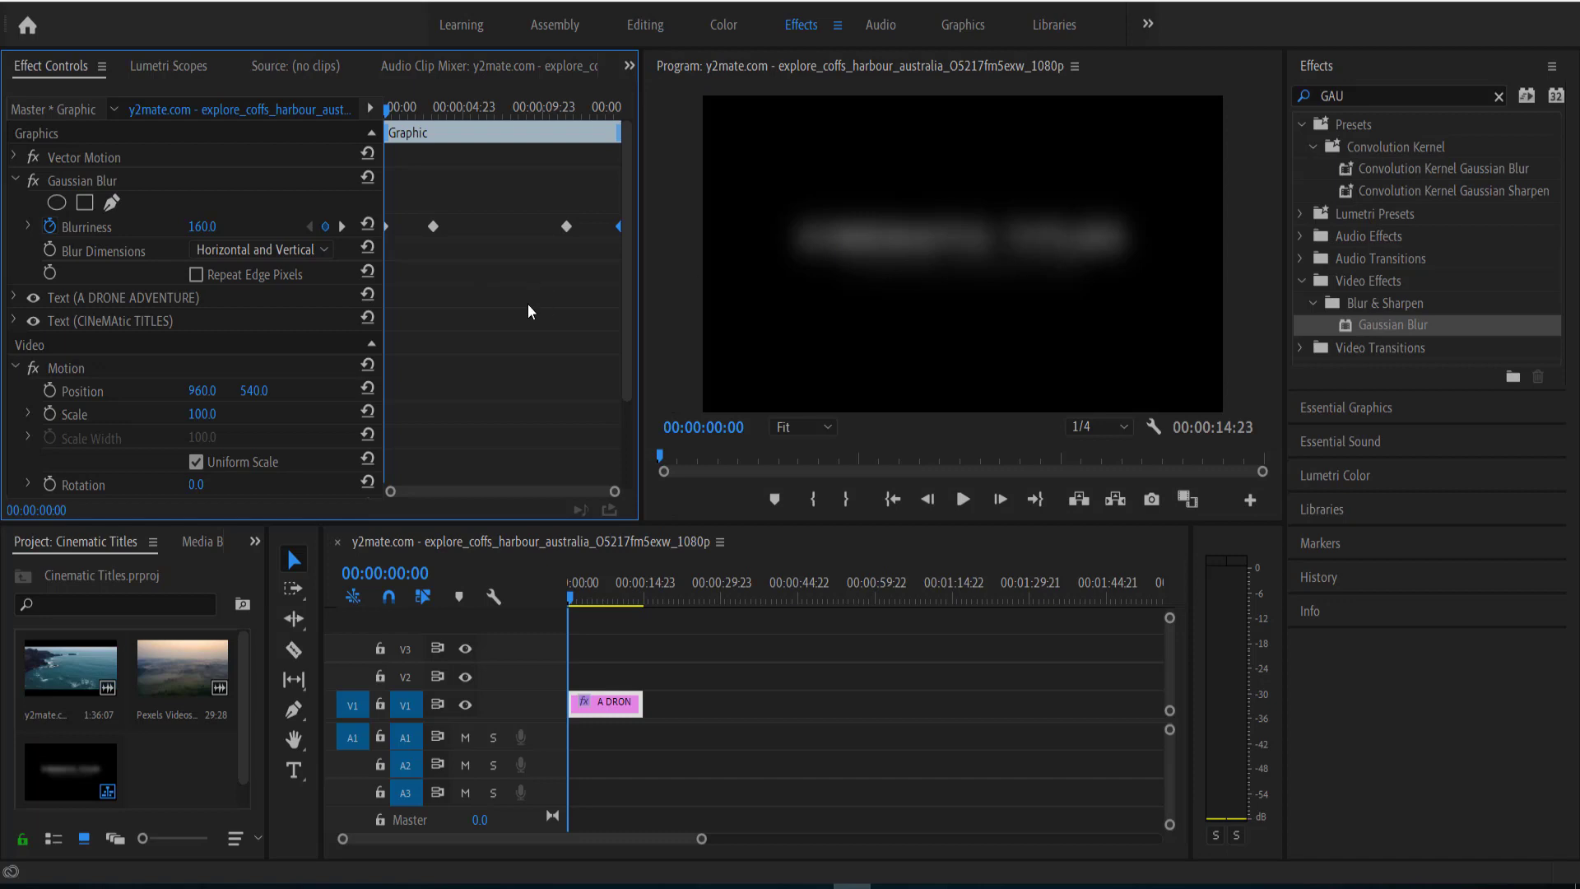
Save the project and collapse Motion to reveal the title's Opacity settings
{"action": "key", "text": "ctrl+s"}
{"action": "left_click_drag", "start_coordinate": [416, 108], "coordinate": [495, 115]}
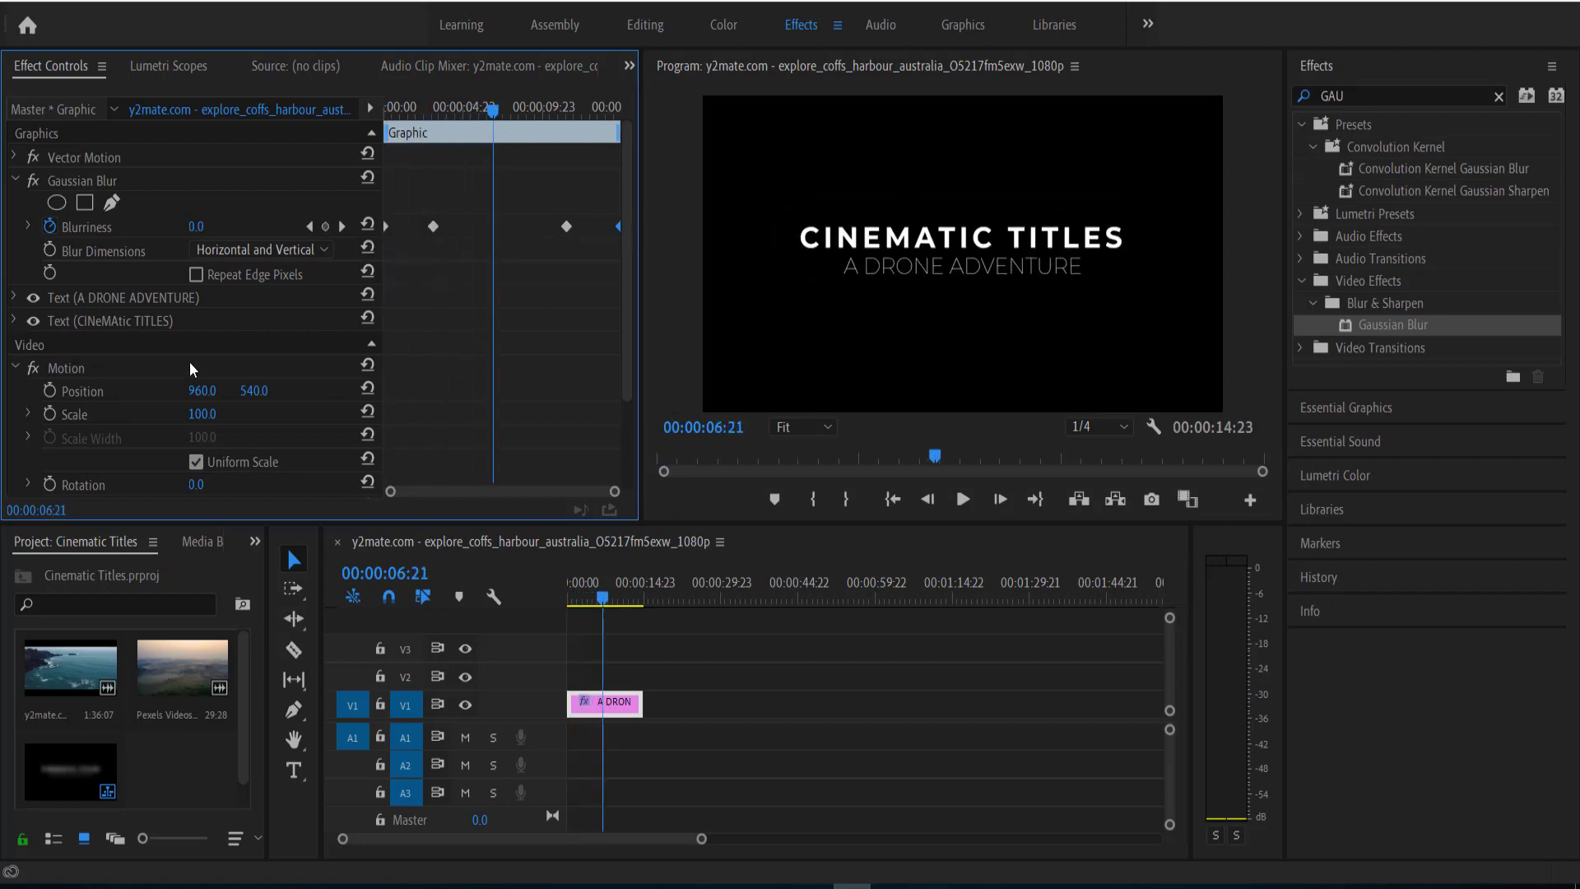
{"action": "scroll", "coordinate": [260, 360], "scroll_direction": "down", "scroll_amount": 3}
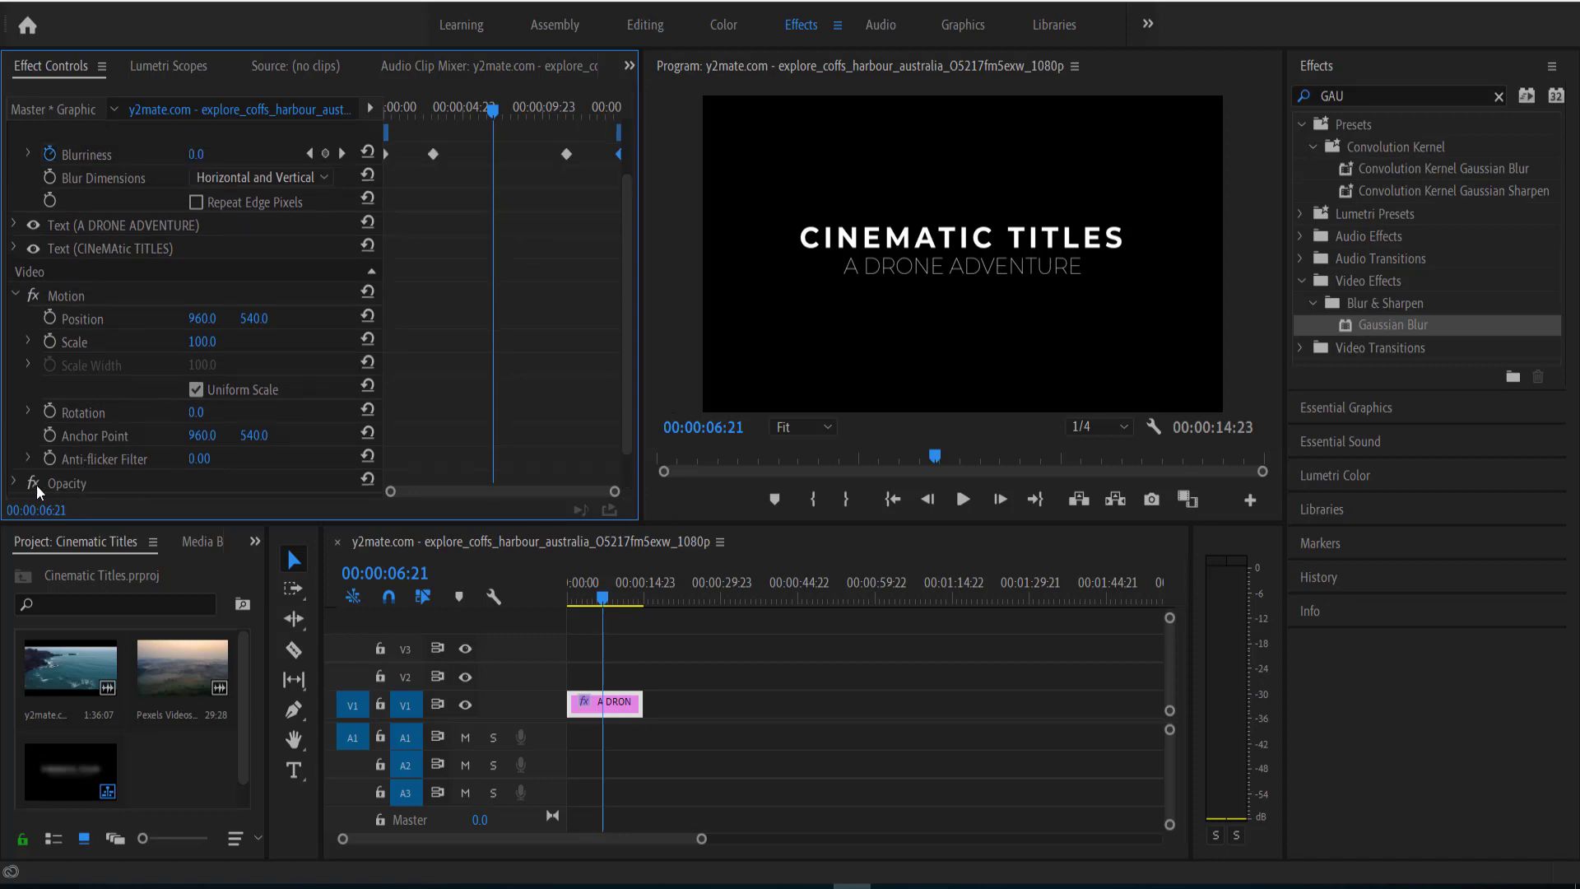
{"action": "left_click", "coordinate": [15, 295]}
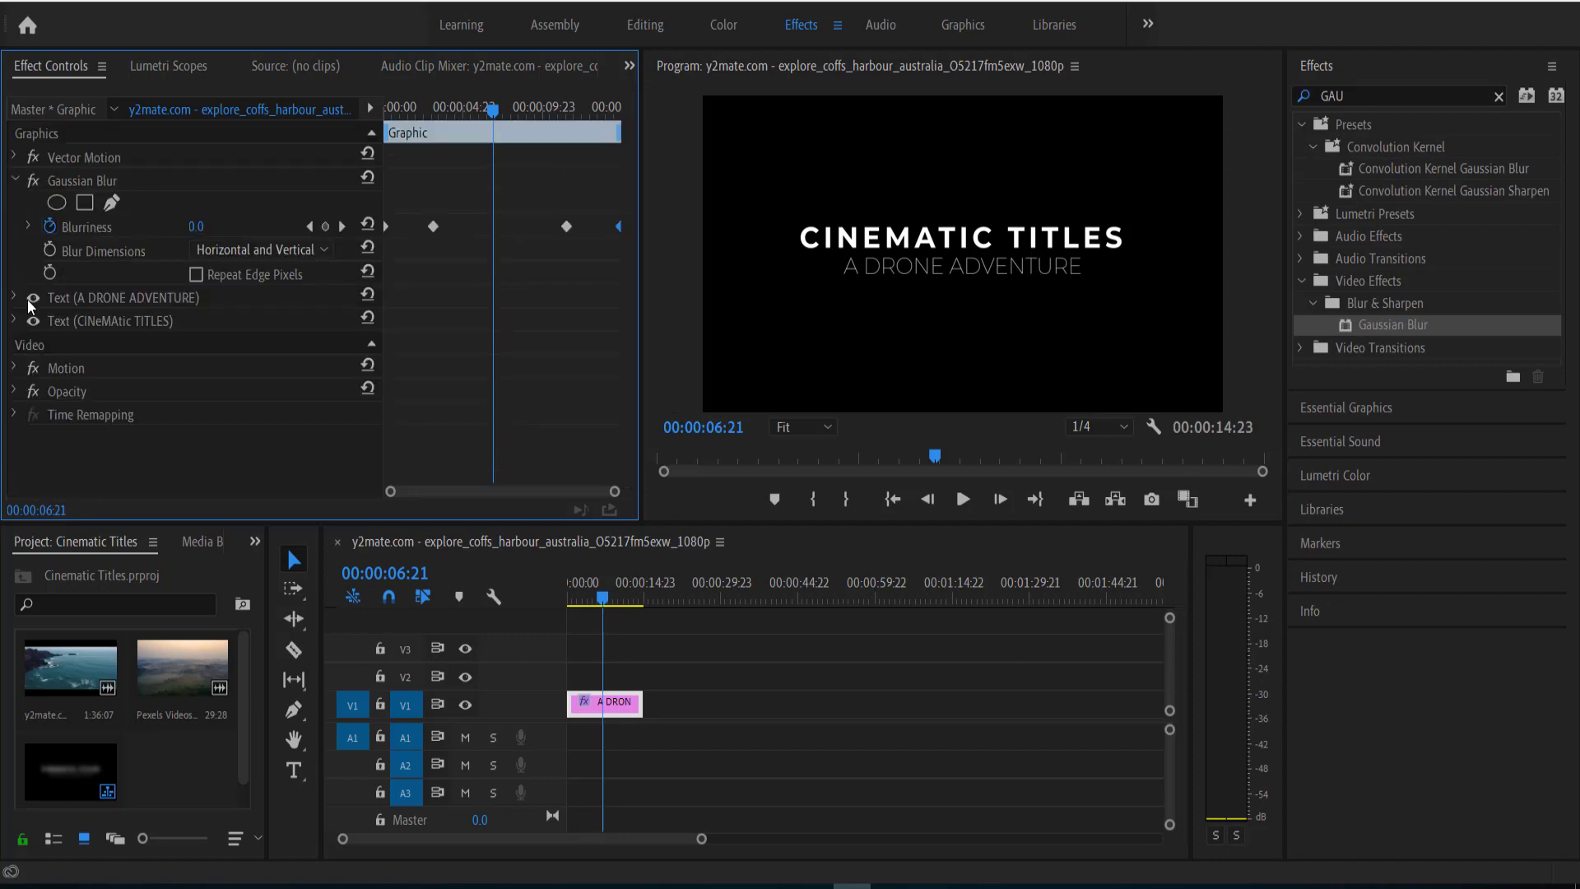
{"action": "left_click", "coordinate": [15, 391]}
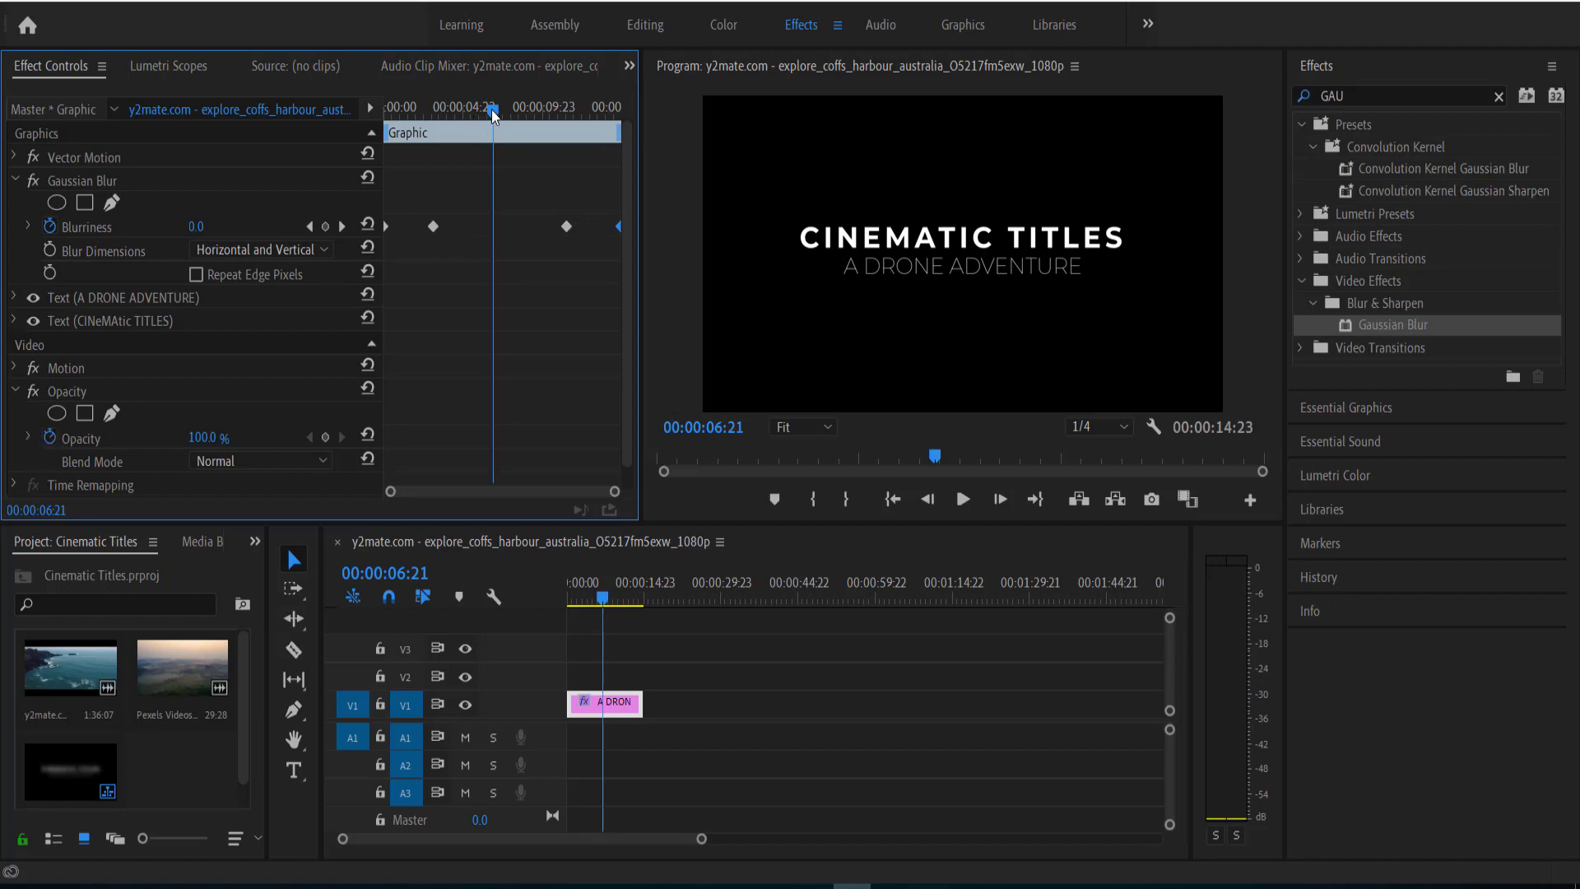
{"action": "left_click_drag", "start_coordinate": [494, 113], "coordinate": [486, 110]}
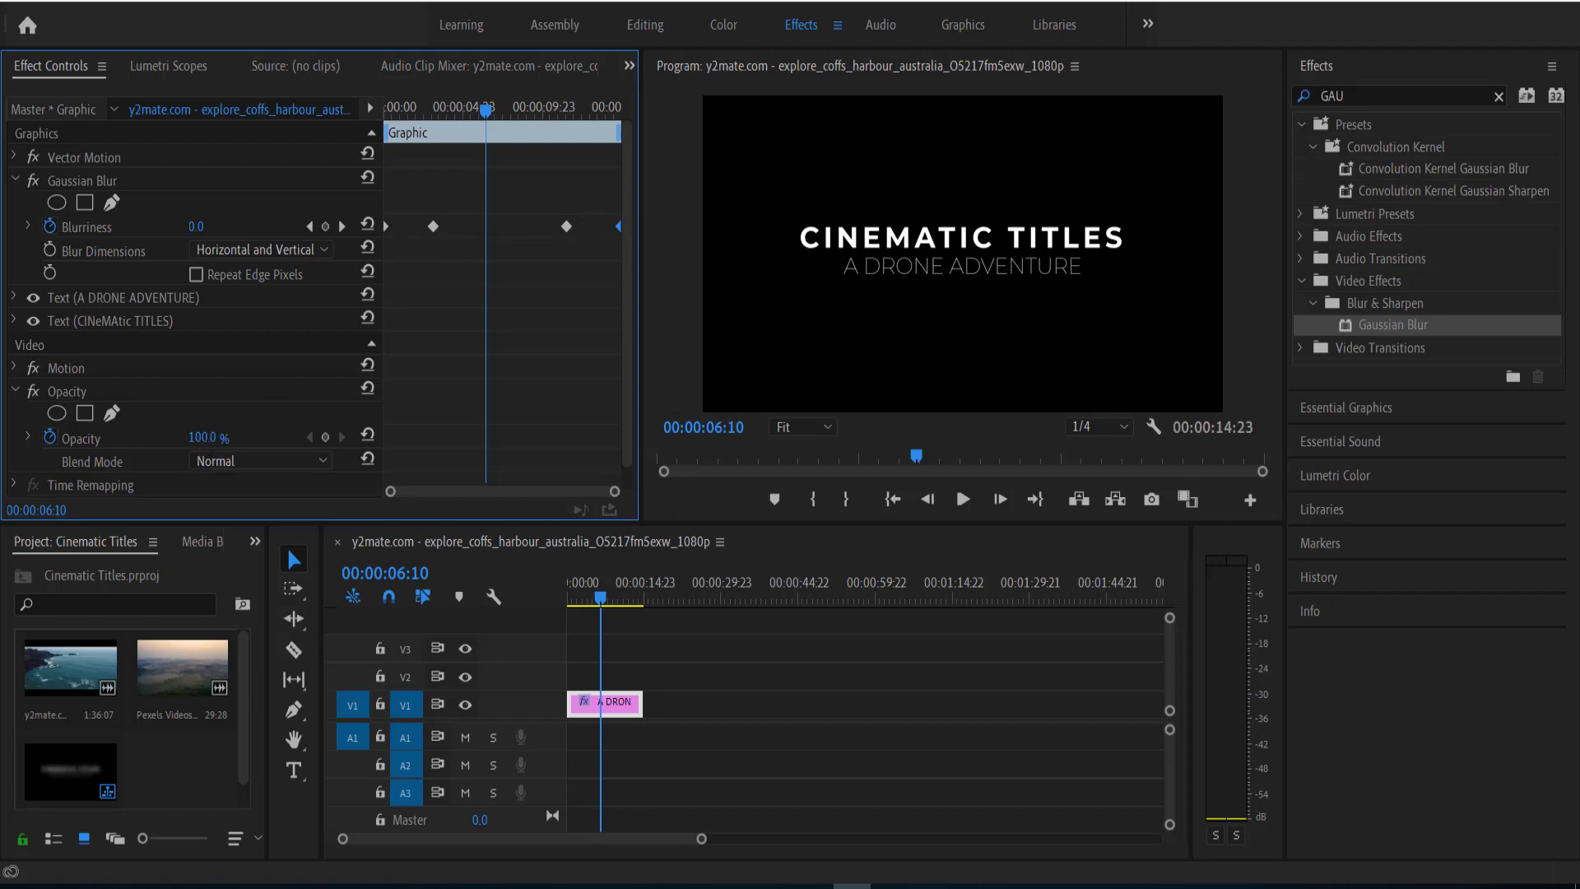
Keyframe opacity at 0% at the clip start and 100% at about 03:21
{"action": "left_click", "coordinate": [205, 437]}
{"action": "type", "text": "0"}
{"action": "key", "text": "Return"}
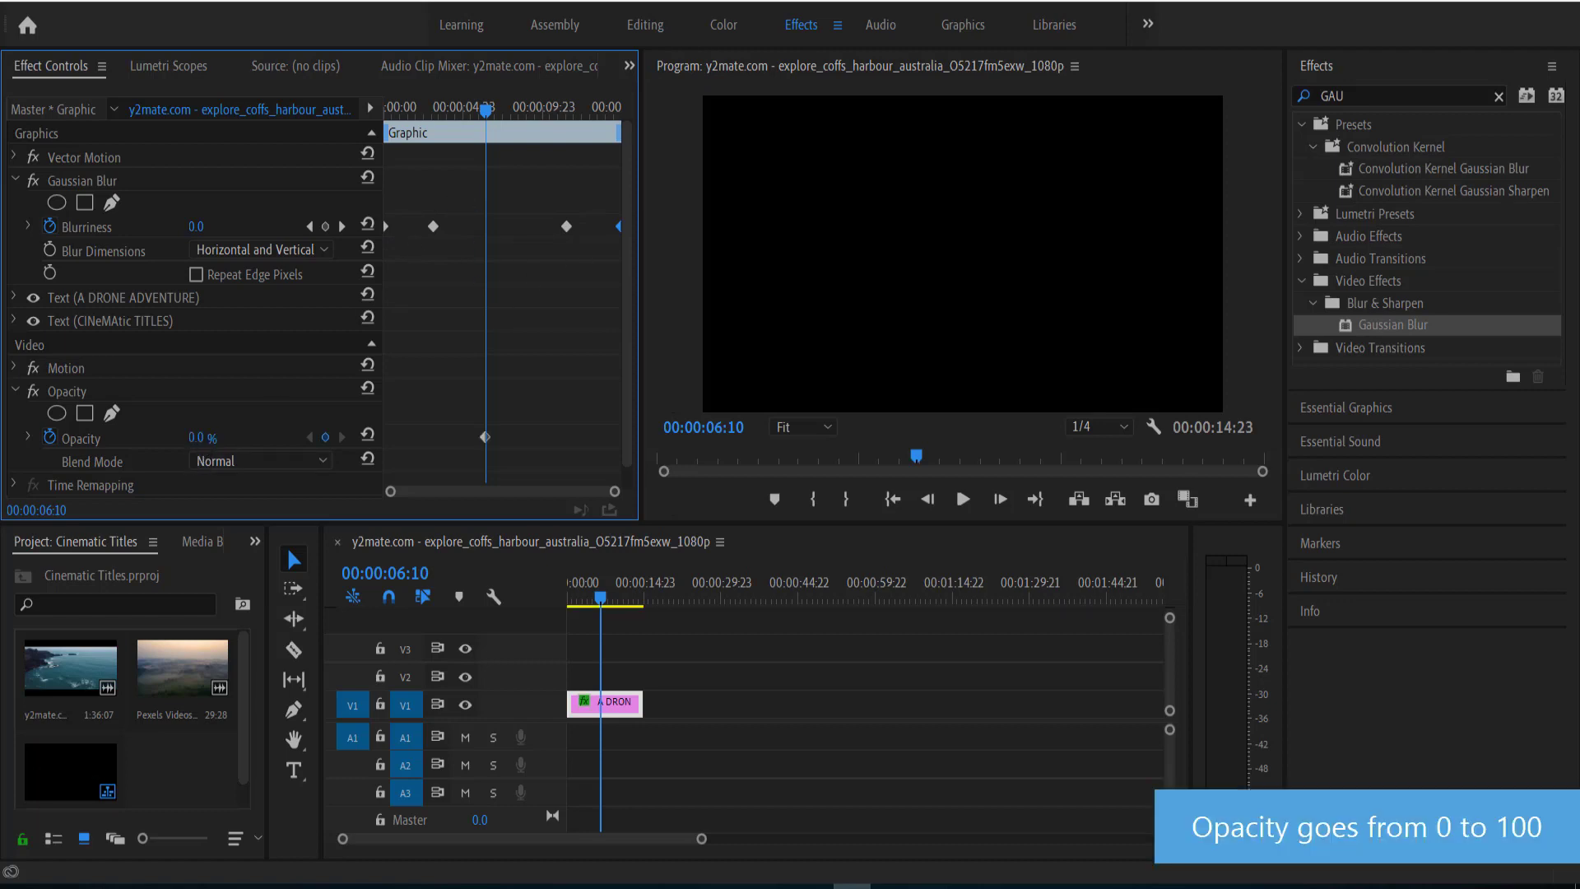
{"action": "left_click_drag", "start_coordinate": [484, 438], "coordinate": [356, 439]}
{"action": "left_click", "coordinate": [216, 436]}
{"action": "type", "text": "100"}
{"action": "key", "text": "Return"}
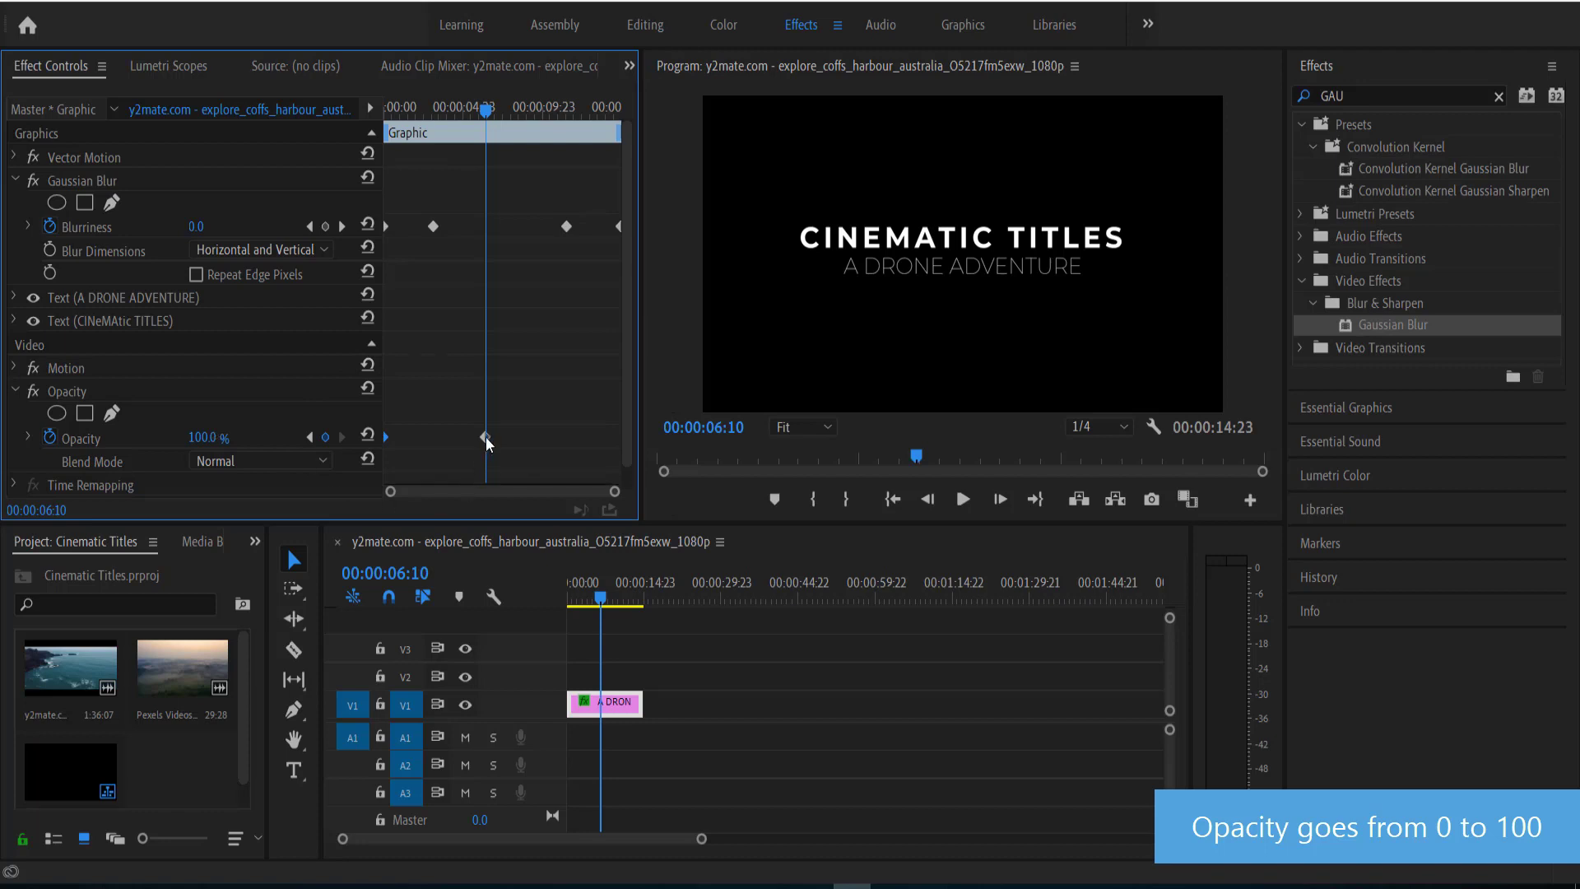
{"action": "left_click_drag", "start_coordinate": [486, 438], "coordinate": [434, 439]}
Add a 0% opacity keyframe at the clip end and a 100% hold before it, then play back
{"action": "left_click", "coordinate": [198, 438]}
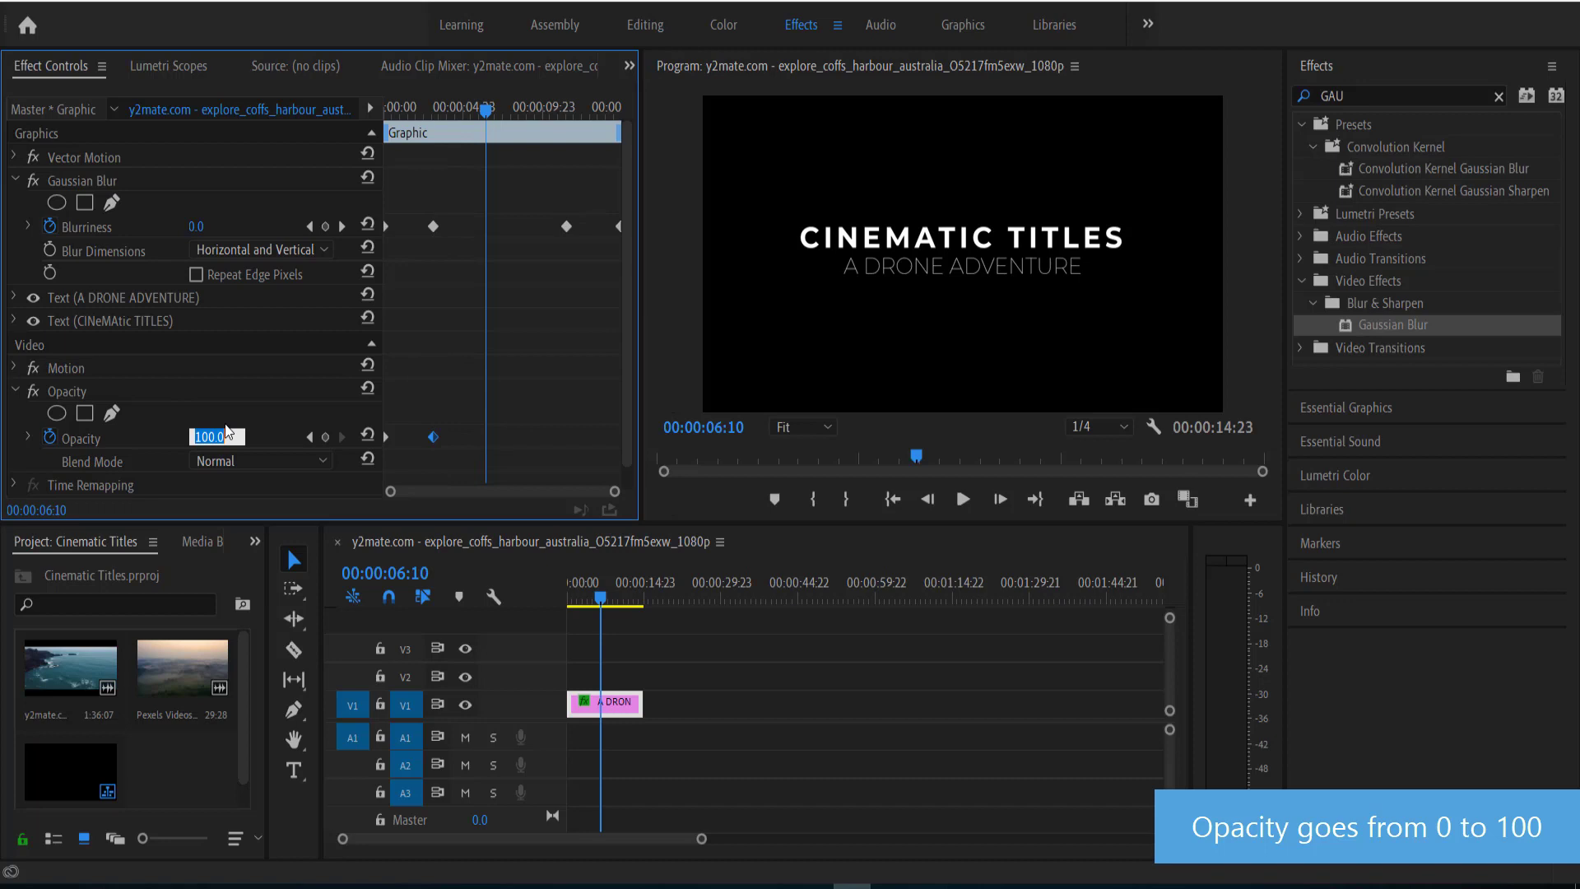
{"action": "type", "text": "0"}
{"action": "key", "text": "Return"}
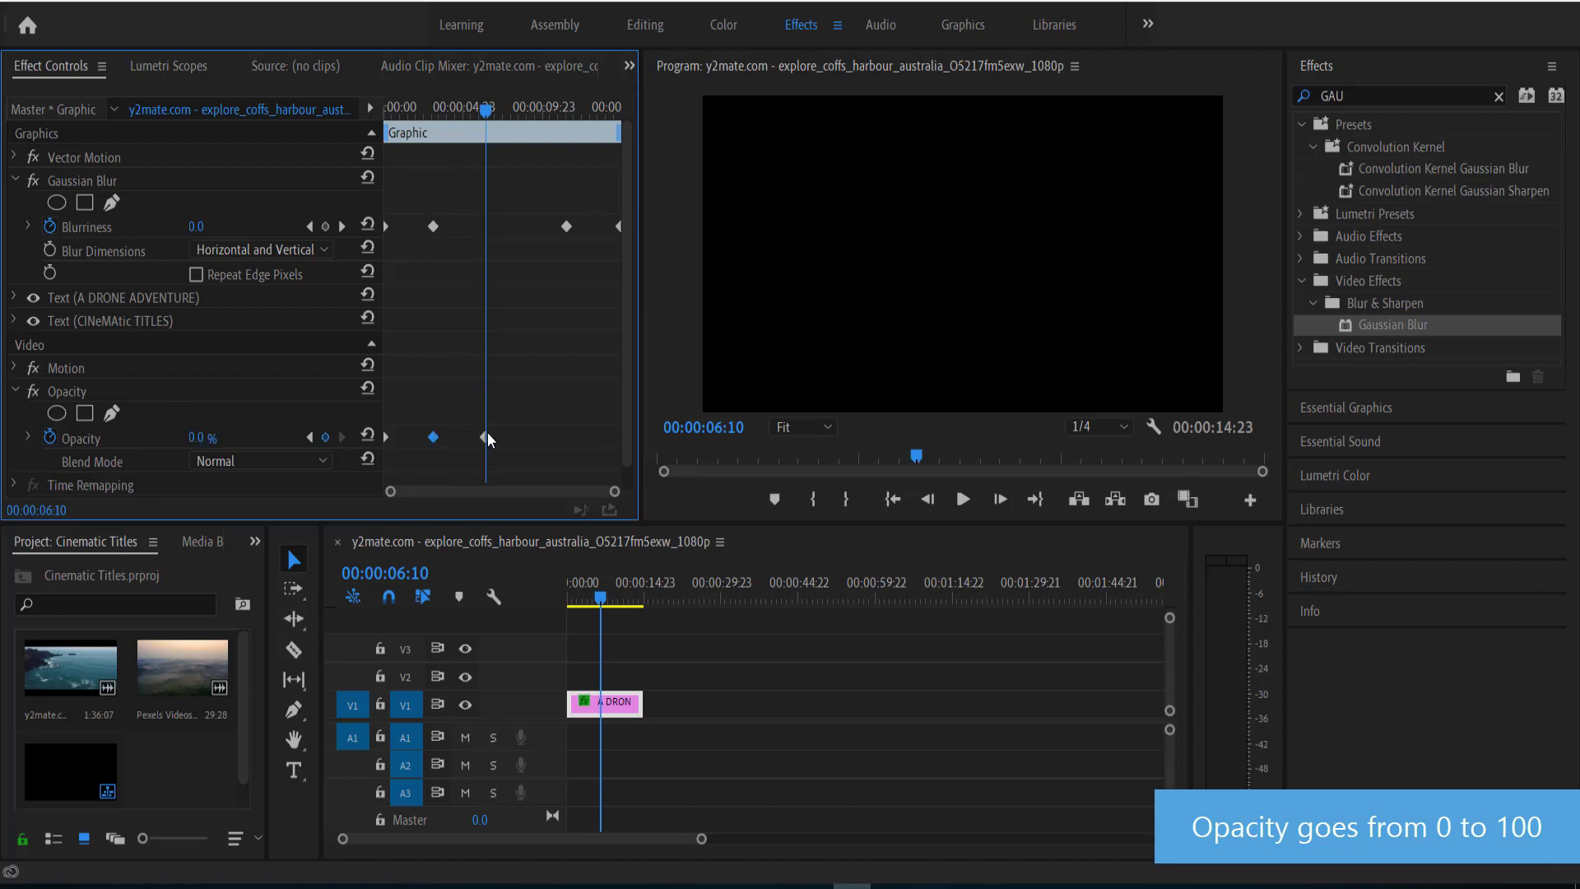
{"action": "left_click_drag", "start_coordinate": [485, 437], "coordinate": [630, 439]}
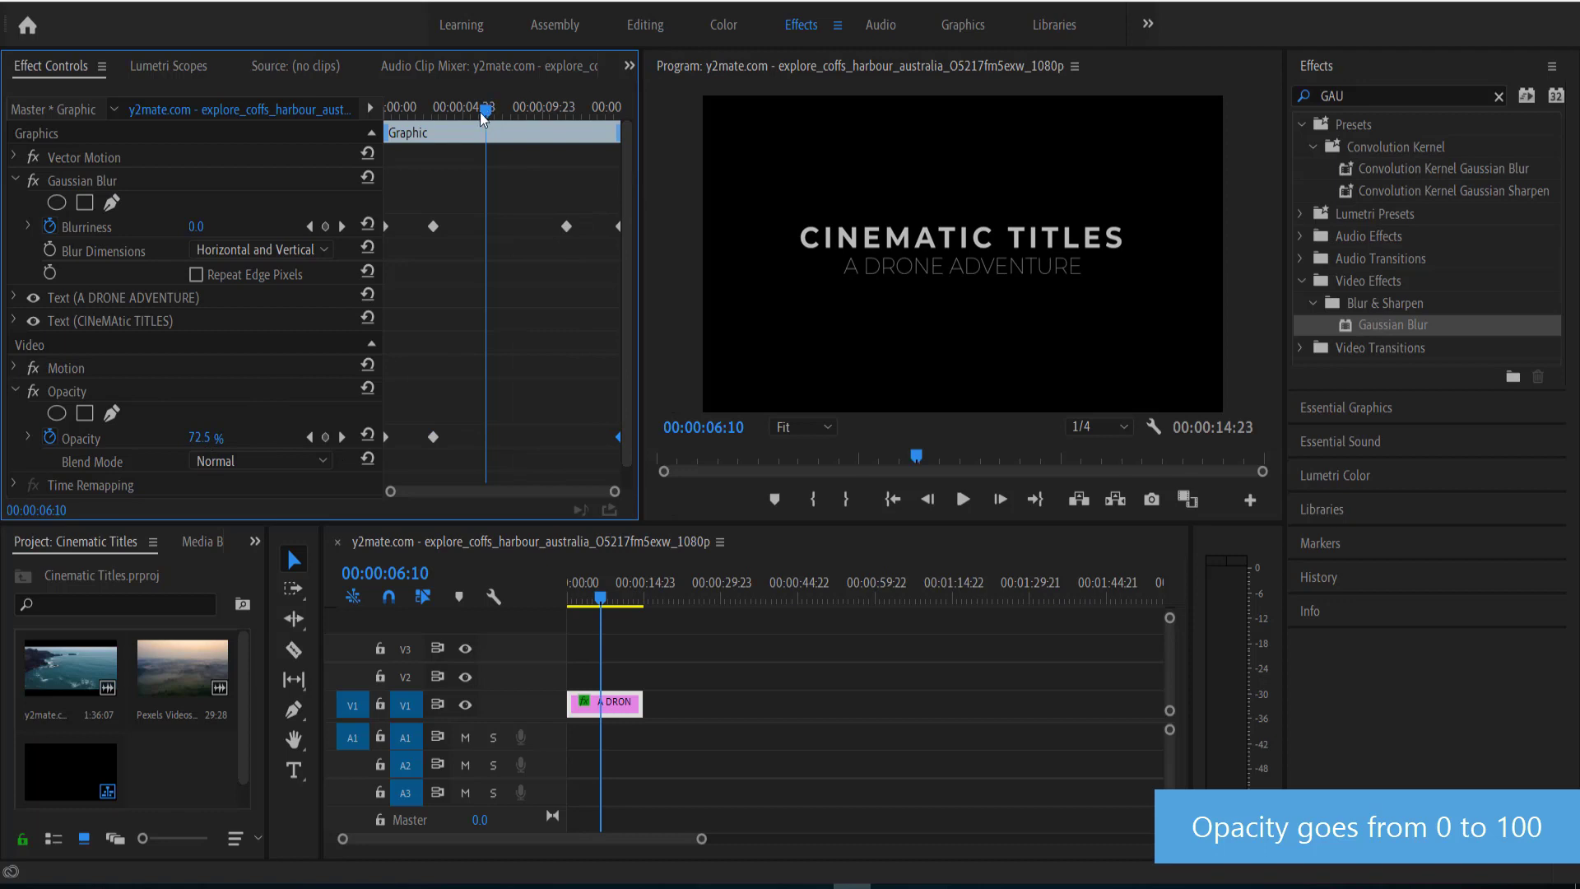
{"action": "left_click", "coordinate": [216, 437]}
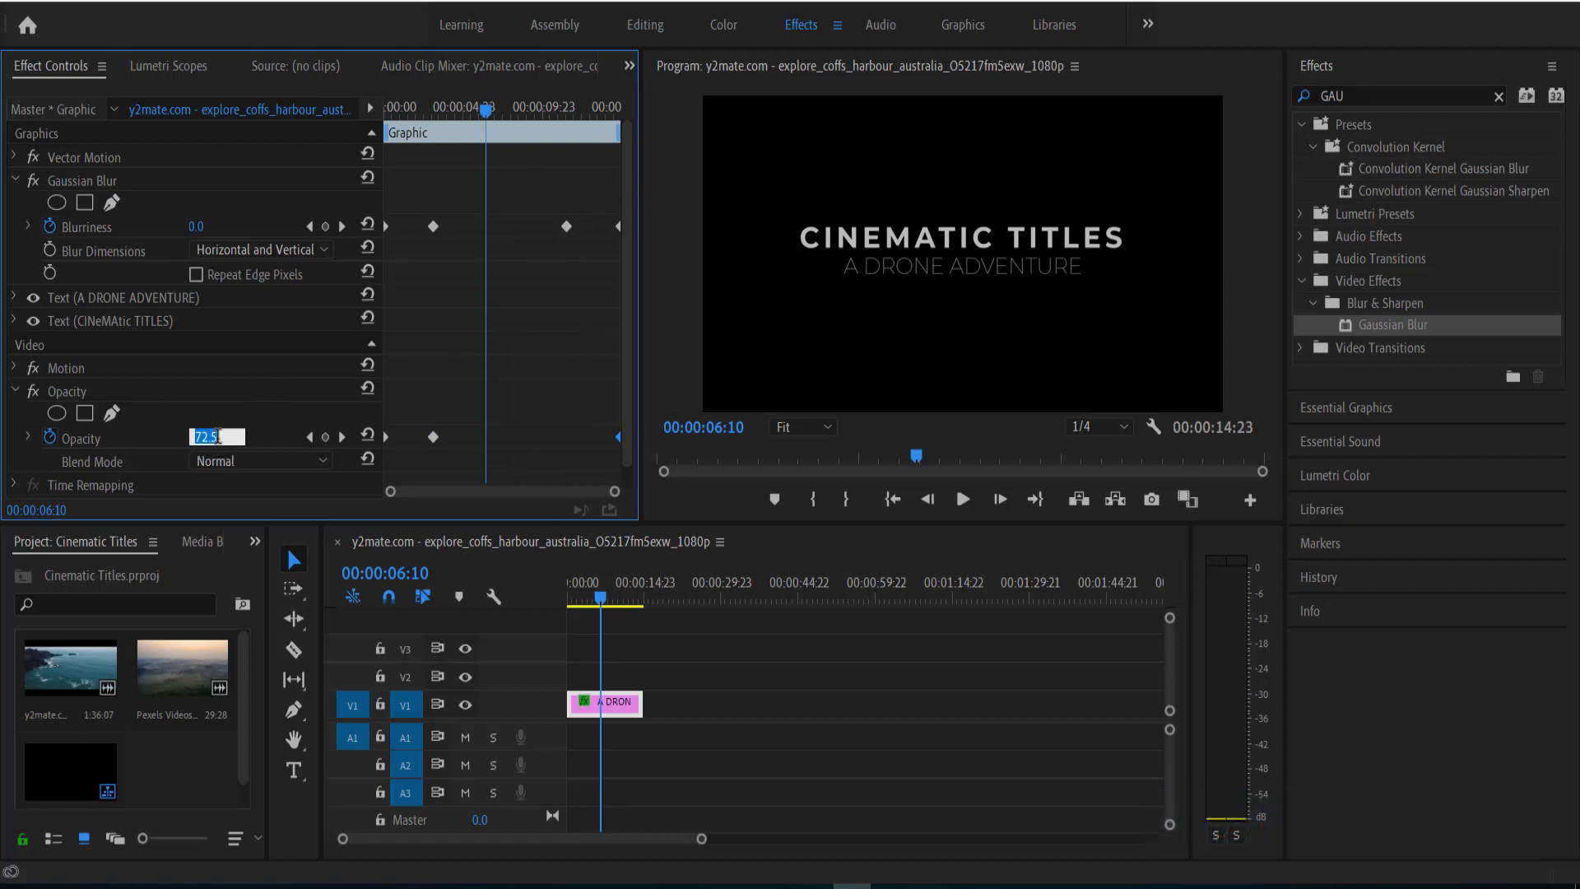
{"action": "type", "text": "100"}
{"action": "key", "text": "Return"}
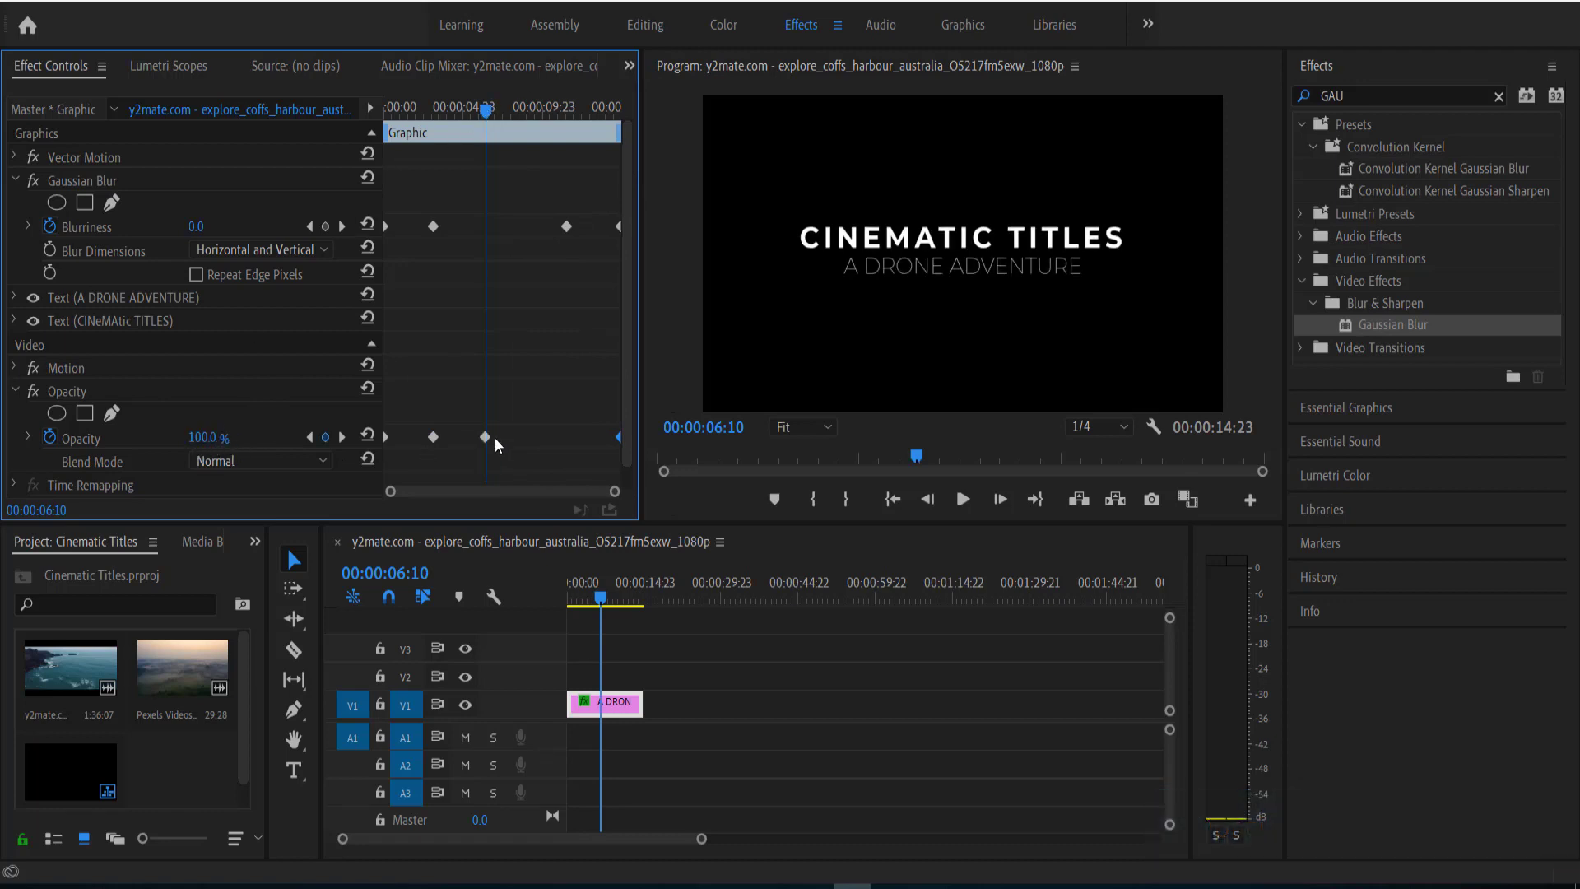
{"action": "left_click_drag", "start_coordinate": [486, 437], "coordinate": [567, 437]}
{"action": "left_click_drag", "start_coordinate": [497, 109], "coordinate": [358, 125]}
{"action": "key", "text": "space"}
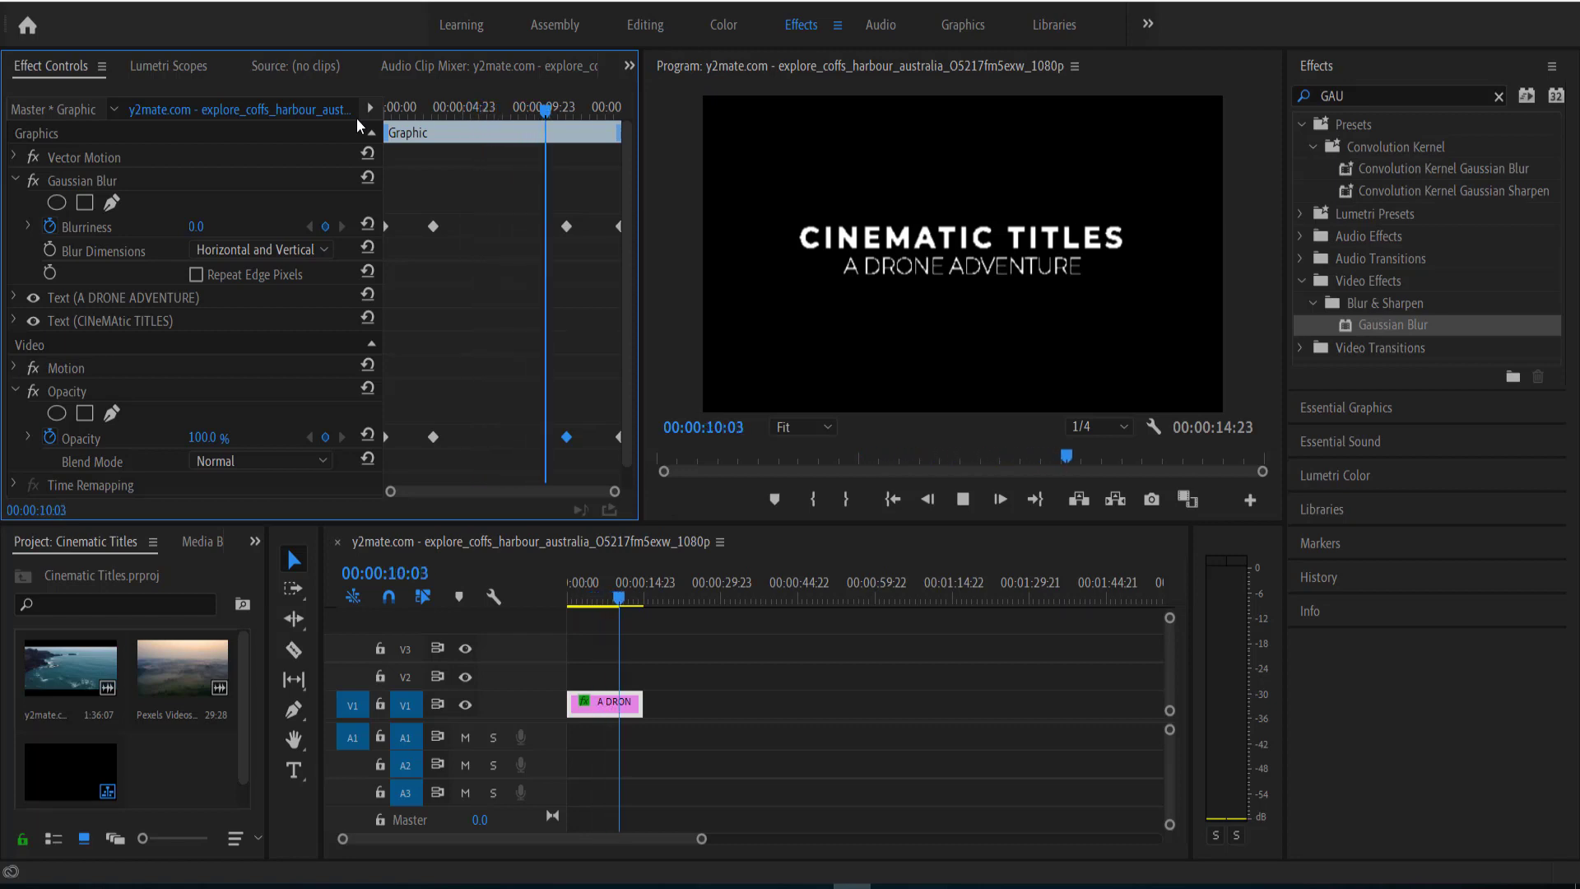
{"action": "left_click", "coordinate": [564, 120]}
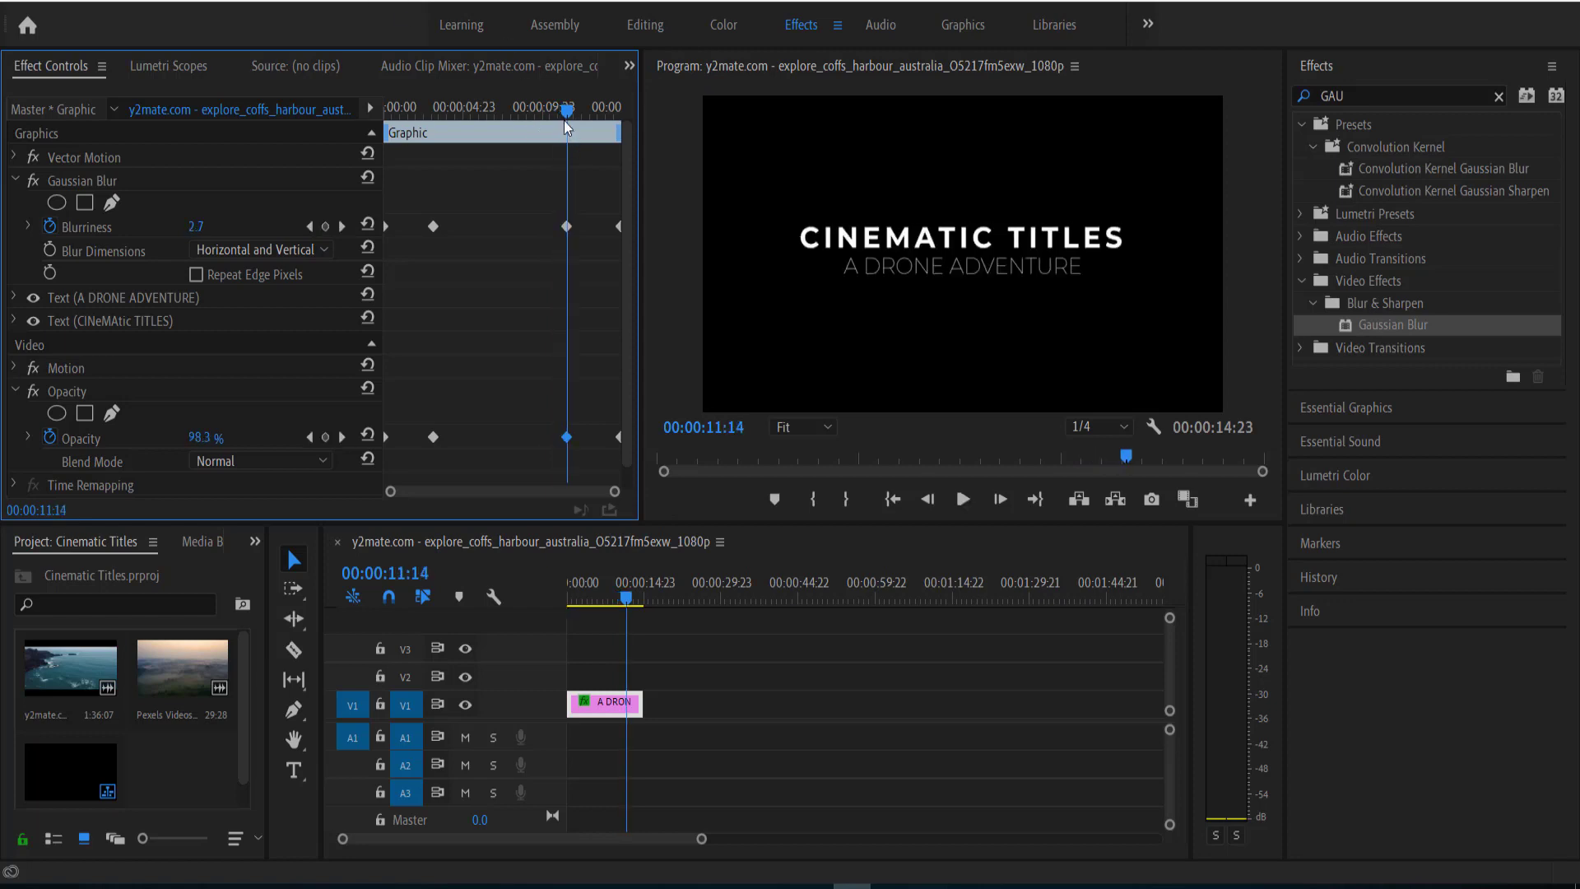
{"action": "key", "text": "space"}
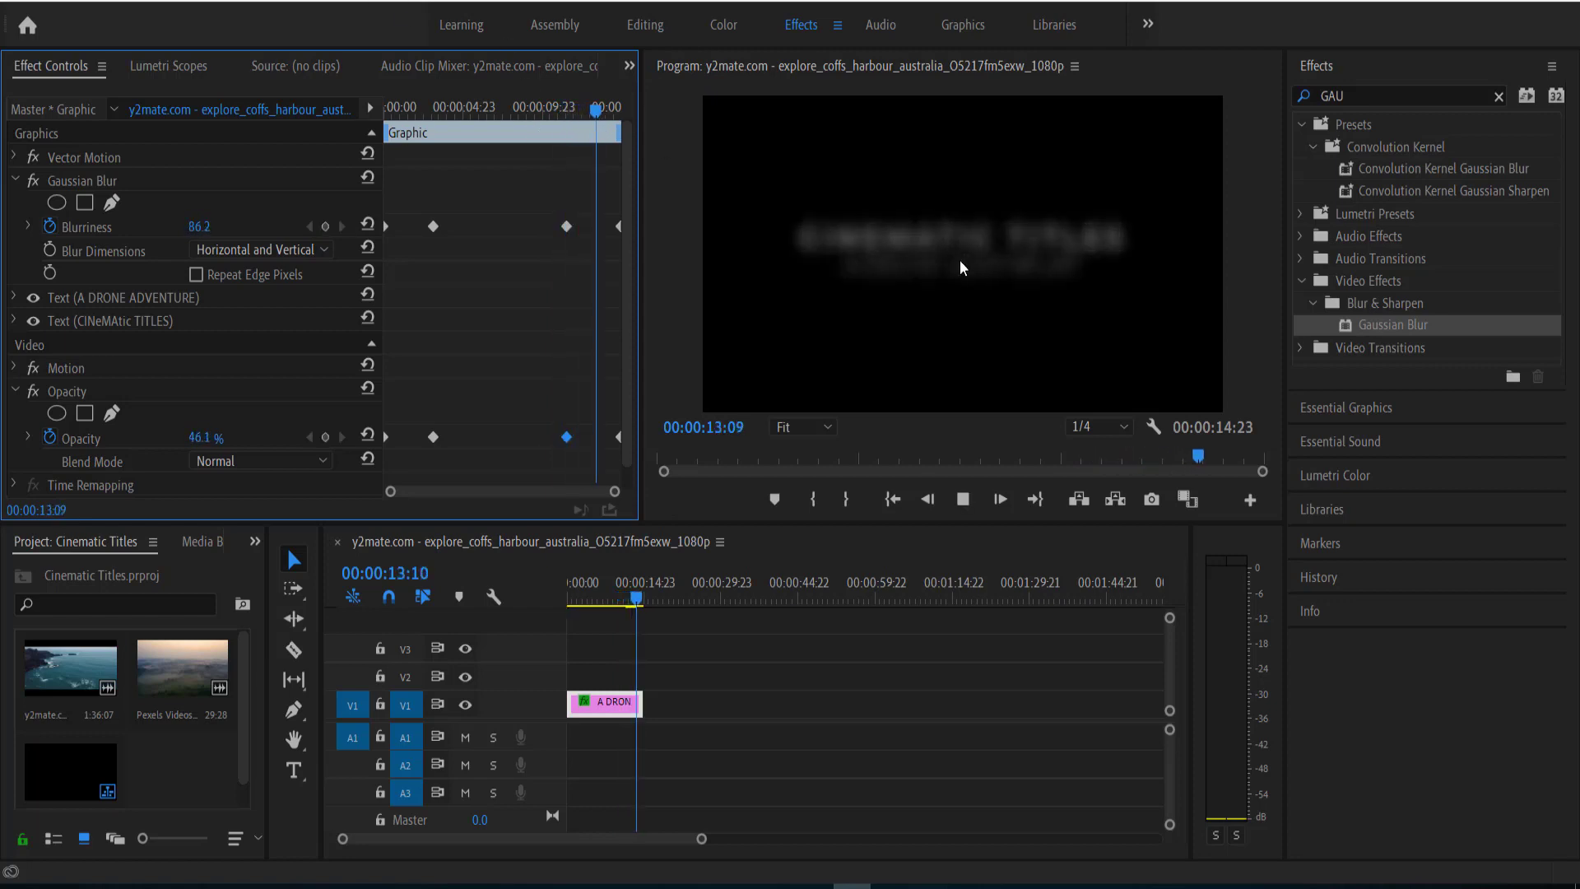
{"action": "left_click", "coordinate": [428, 108]}
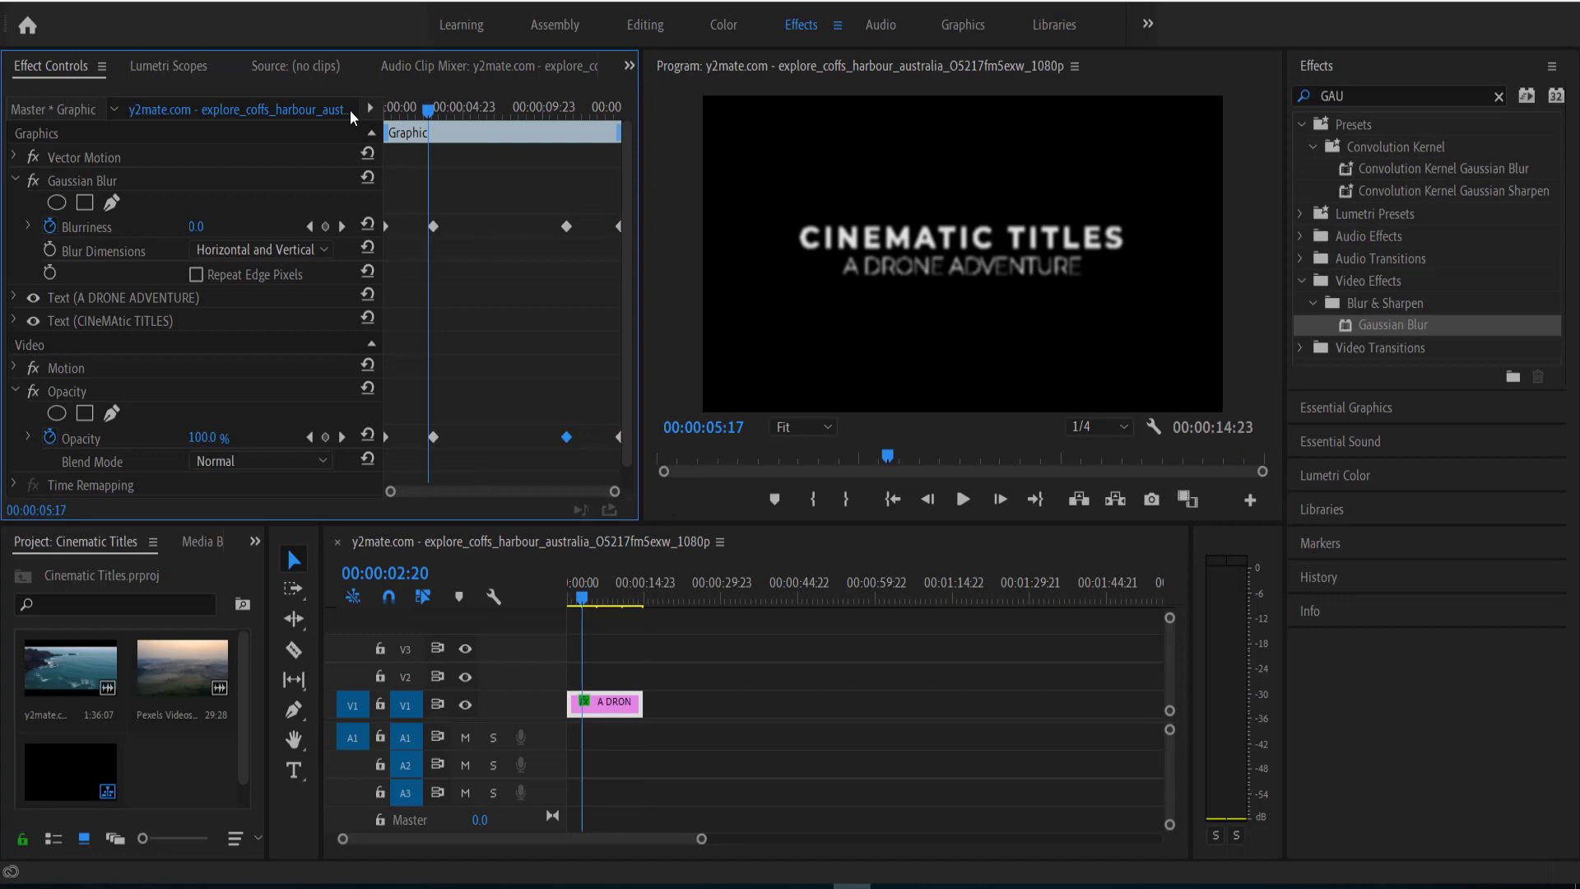
{"action": "key", "text": "Home"}
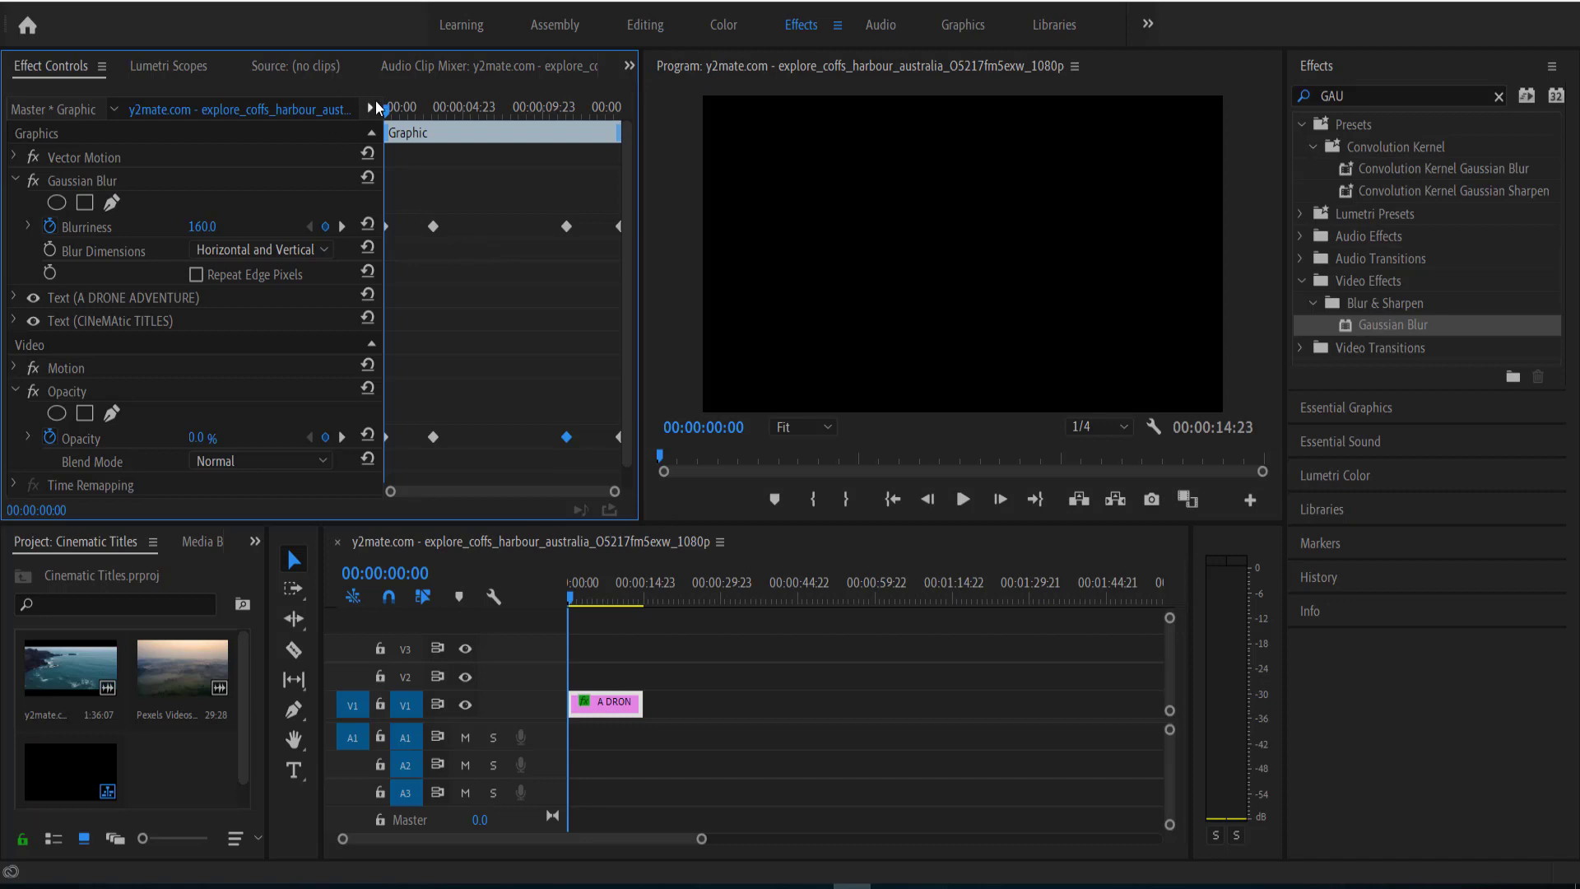
{"action": "left_click_drag", "start_coordinate": [388, 108], "coordinate": [505, 109]}
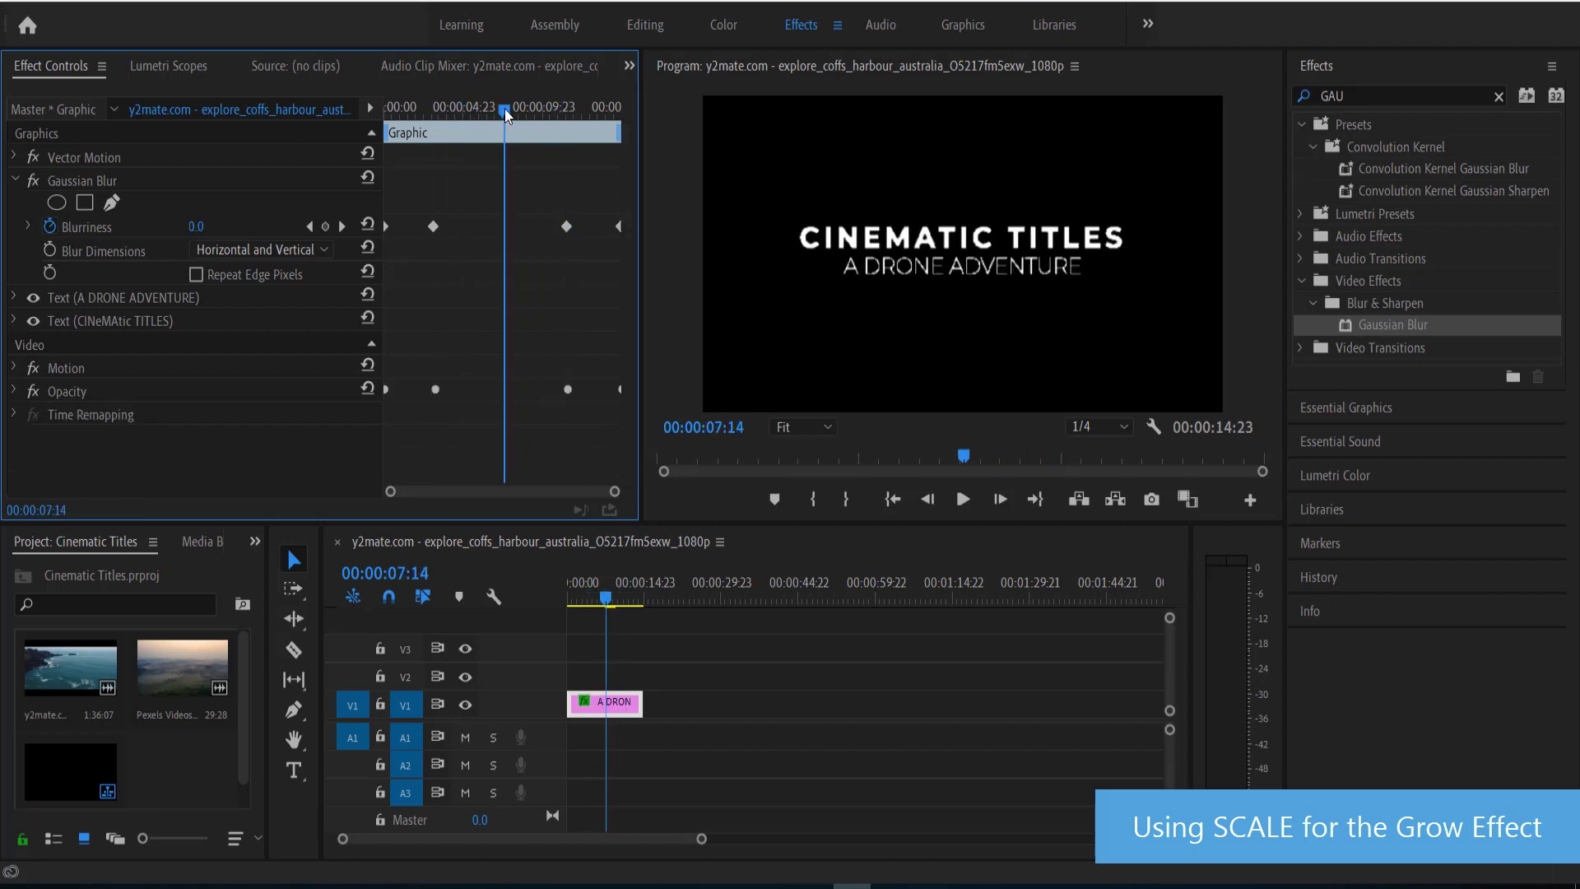
Set the title's Vector Motion Scale to 70 and keyframe it at the clip start
{"action": "left_click", "coordinate": [12, 161]}
{"action": "left_click", "coordinate": [13, 158]}
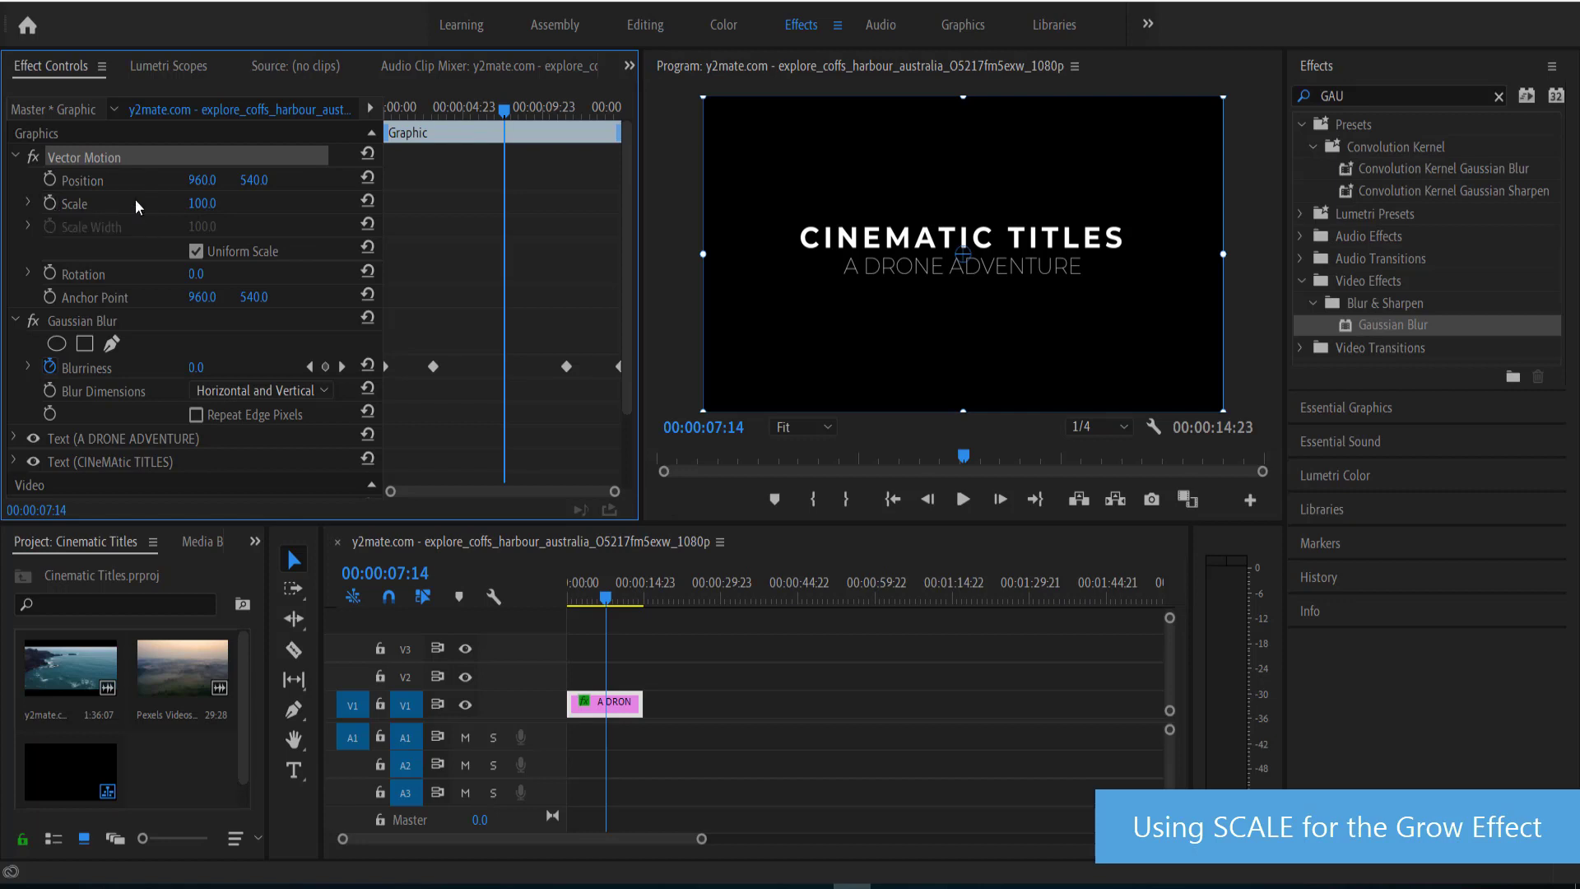
{"action": "left_click", "coordinate": [202, 204]}
{"action": "type", "text": "70"}
{"action": "key", "text": "Return"}
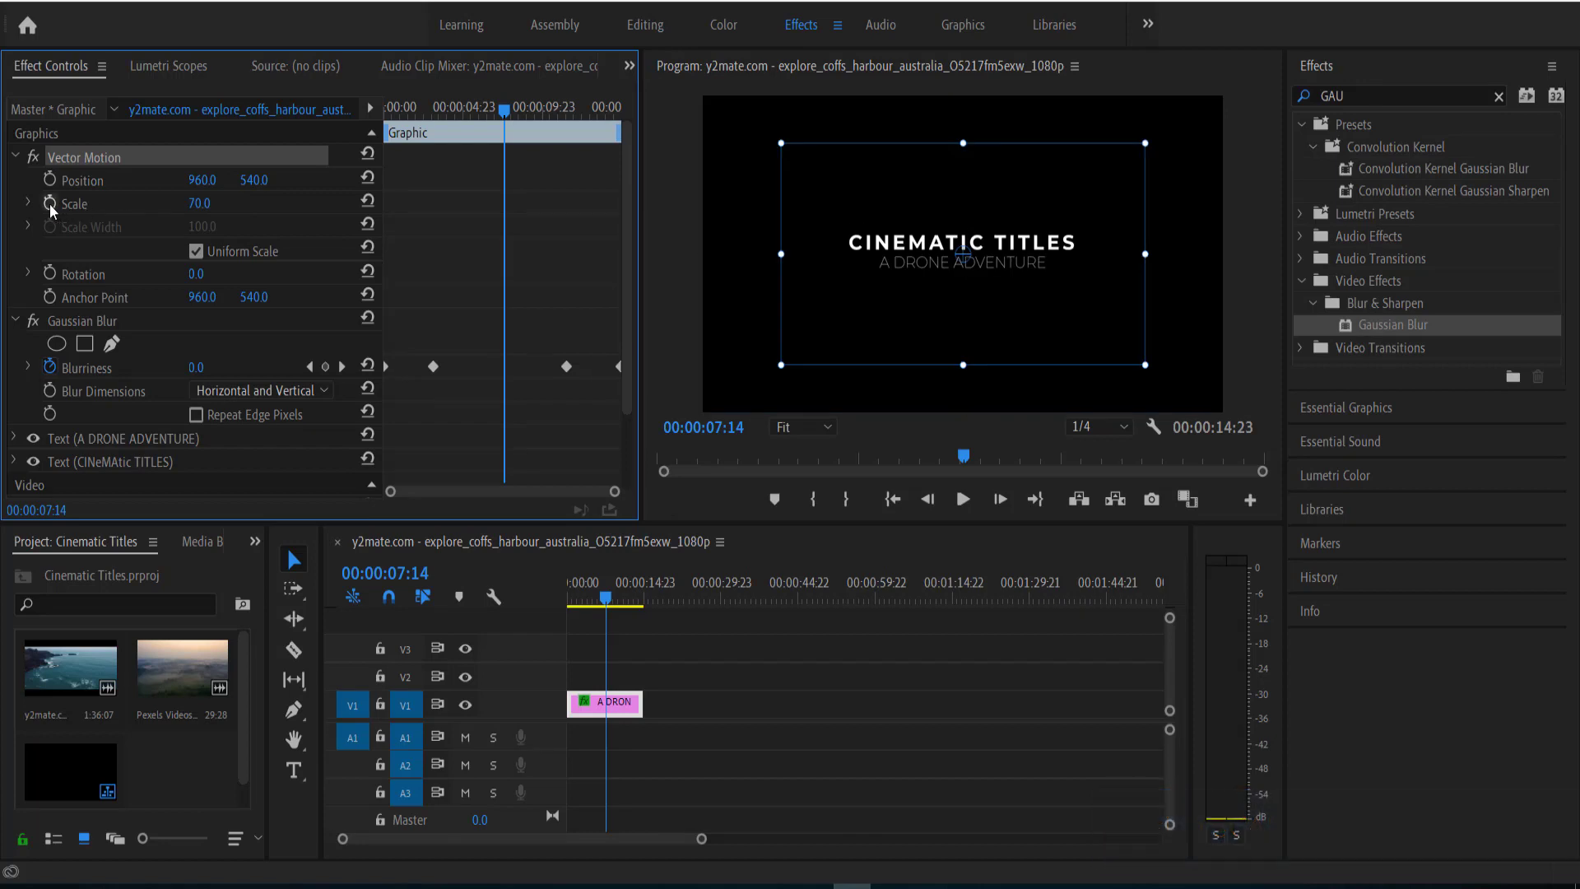
{"action": "left_click", "coordinate": [49, 204]}
{"action": "left_click_drag", "start_coordinate": [505, 208], "coordinate": [385, 205]}
Add a Scale 100 keyframe at the clip end, then scrub back to check the growth
{"action": "left_click_drag", "start_coordinate": [506, 109], "coordinate": [623, 107]}
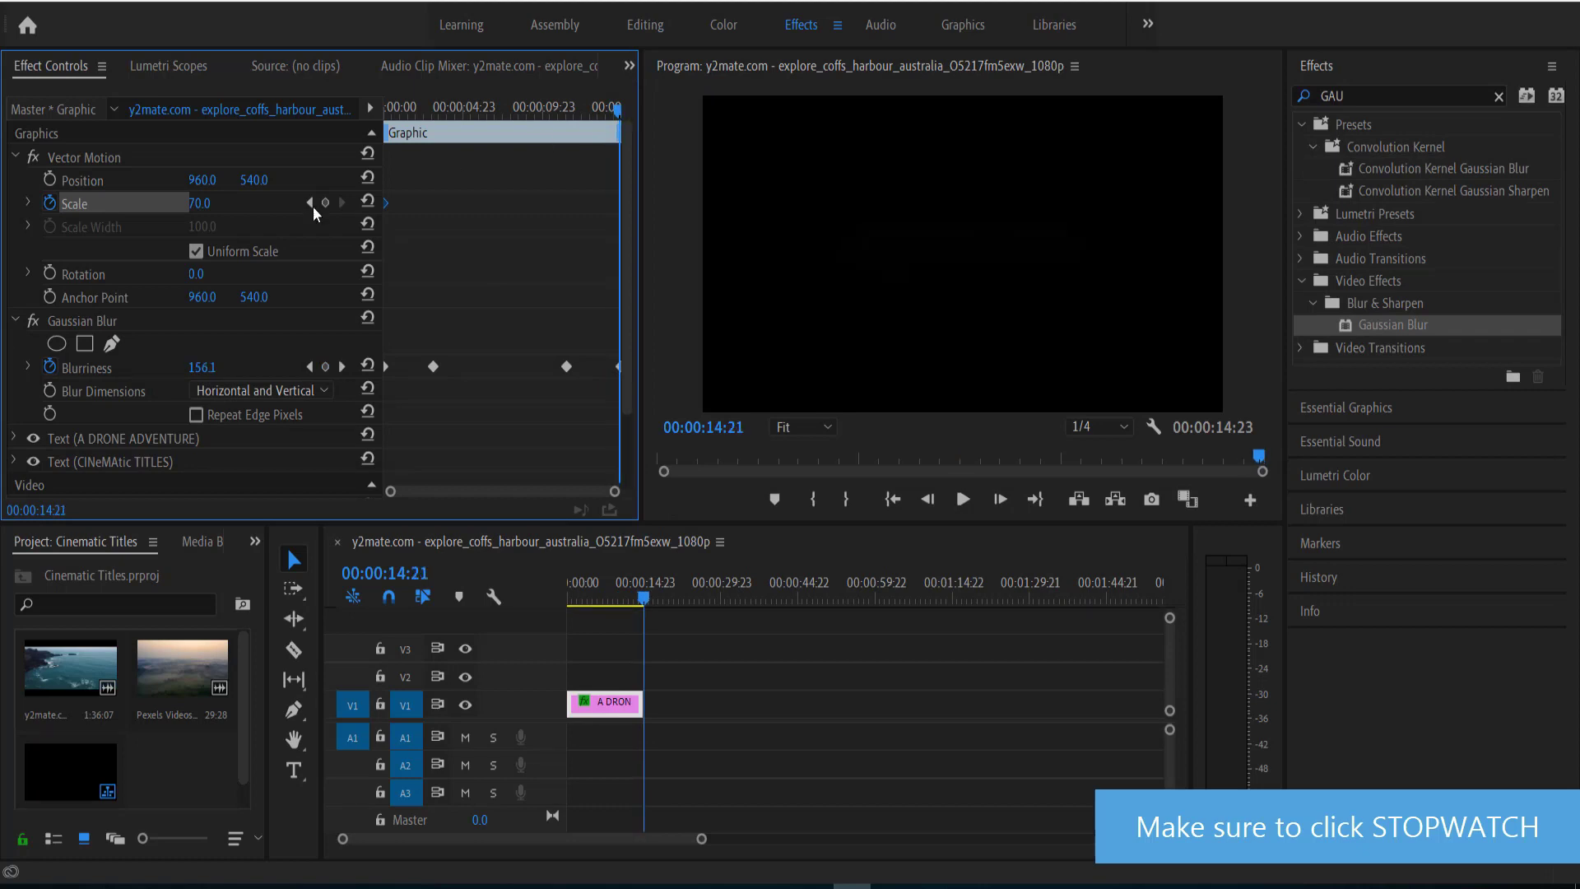
{"action": "left_click", "coordinate": [201, 206]}
{"action": "type", "text": "100"}
{"action": "key", "text": "Return"}
{"action": "left_click_drag", "start_coordinate": [618, 112], "coordinate": [506, 151]}
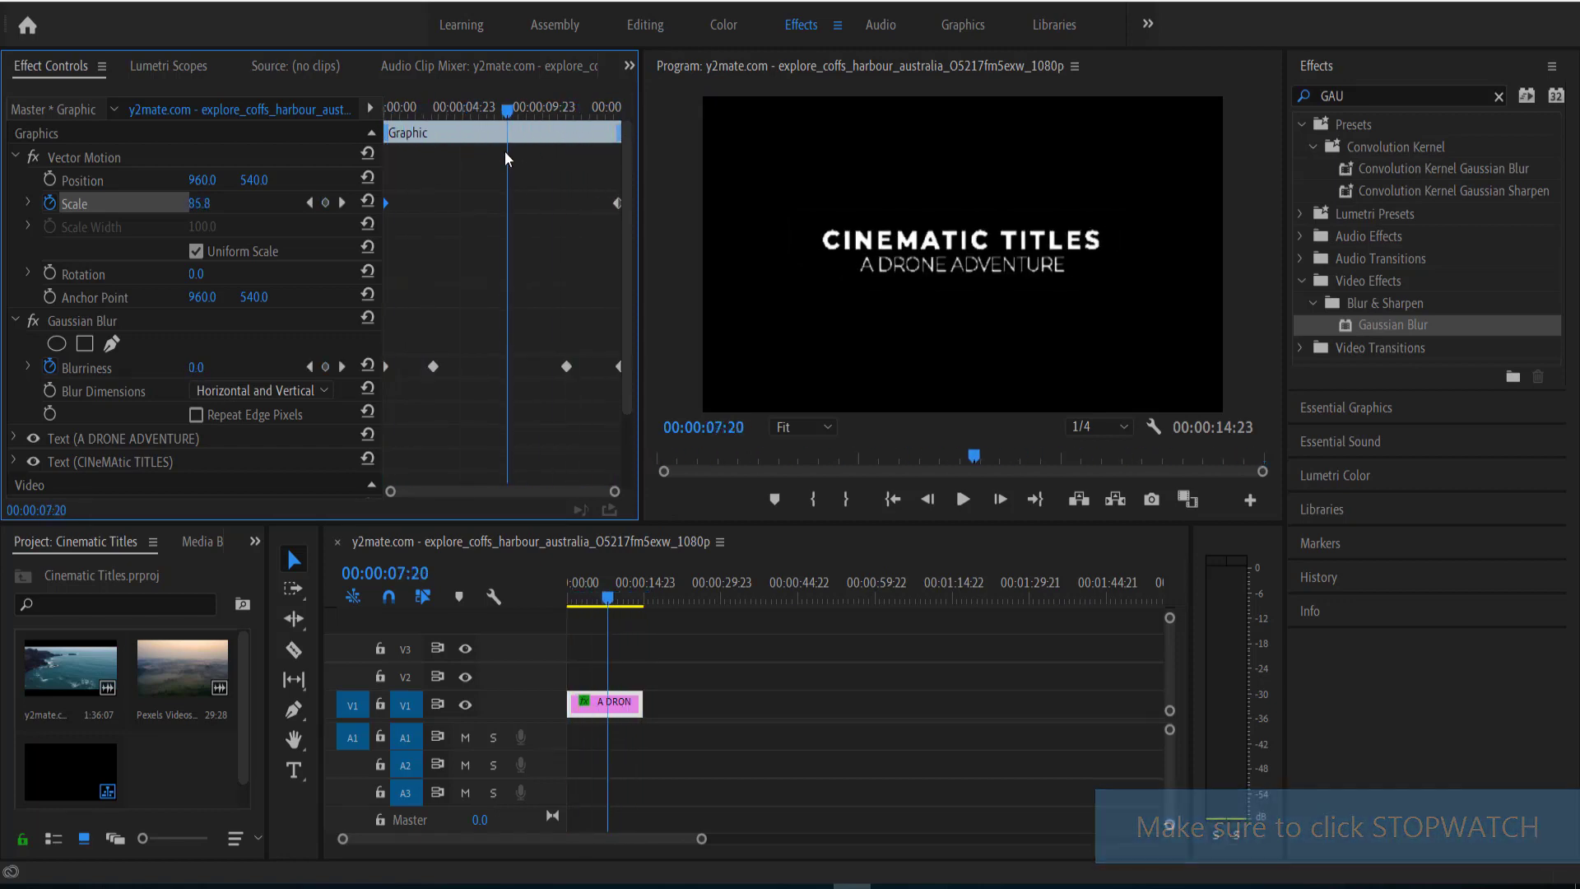
{"action": "key", "text": "Home"}
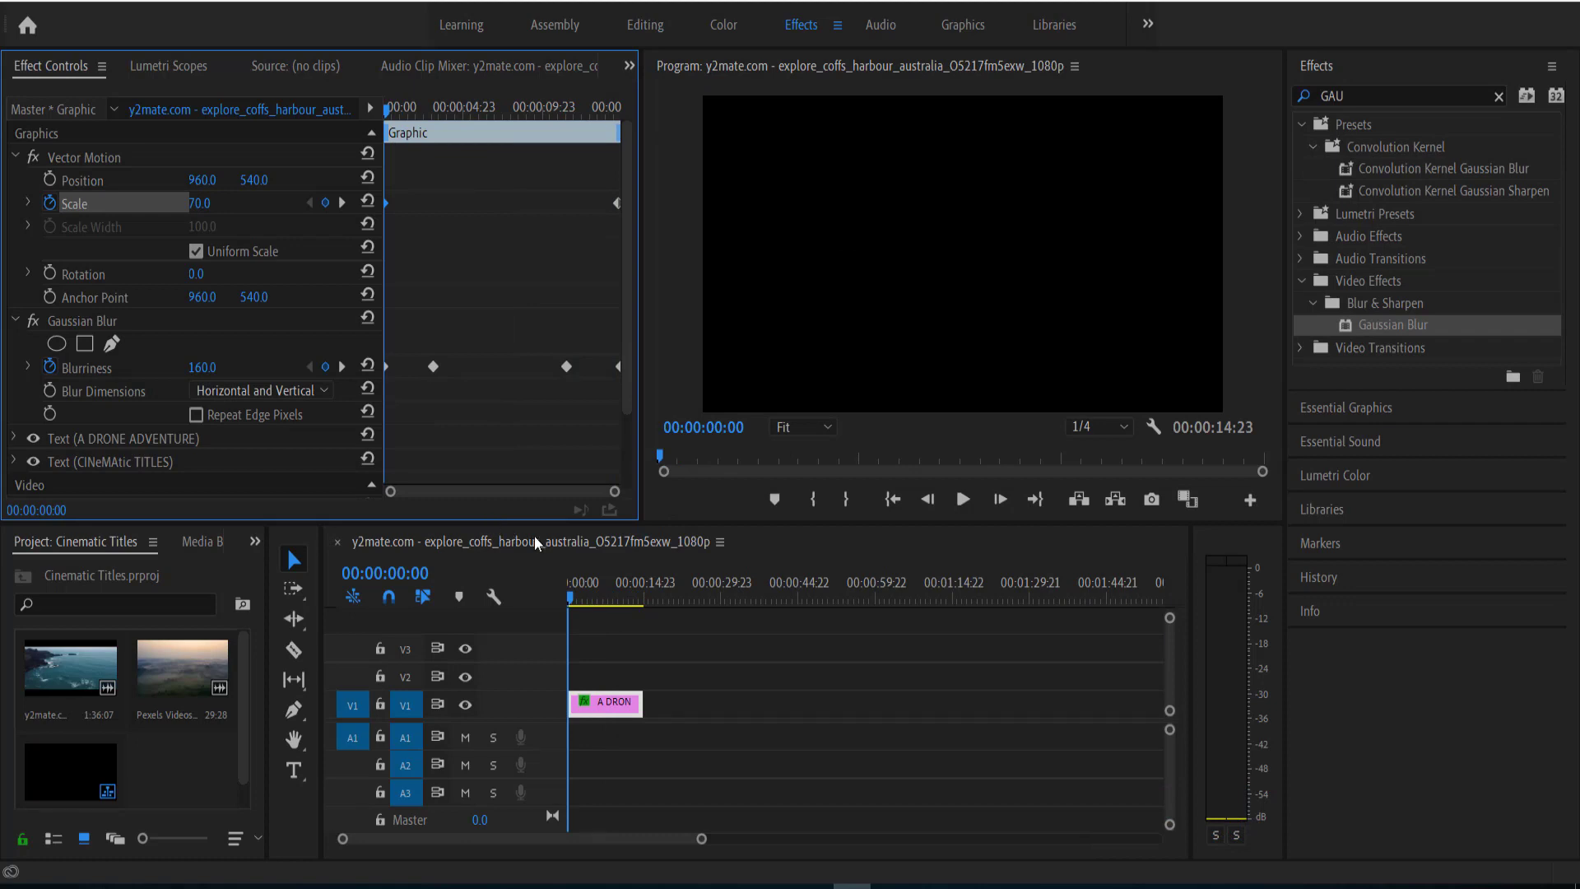
Place Pexels Videos 2555805.mp4 beneath the title, rate-stretch the title to about 6 seconds, and preview
{"action": "left_click_drag", "start_coordinate": [182, 668], "coordinate": [586, 770]}
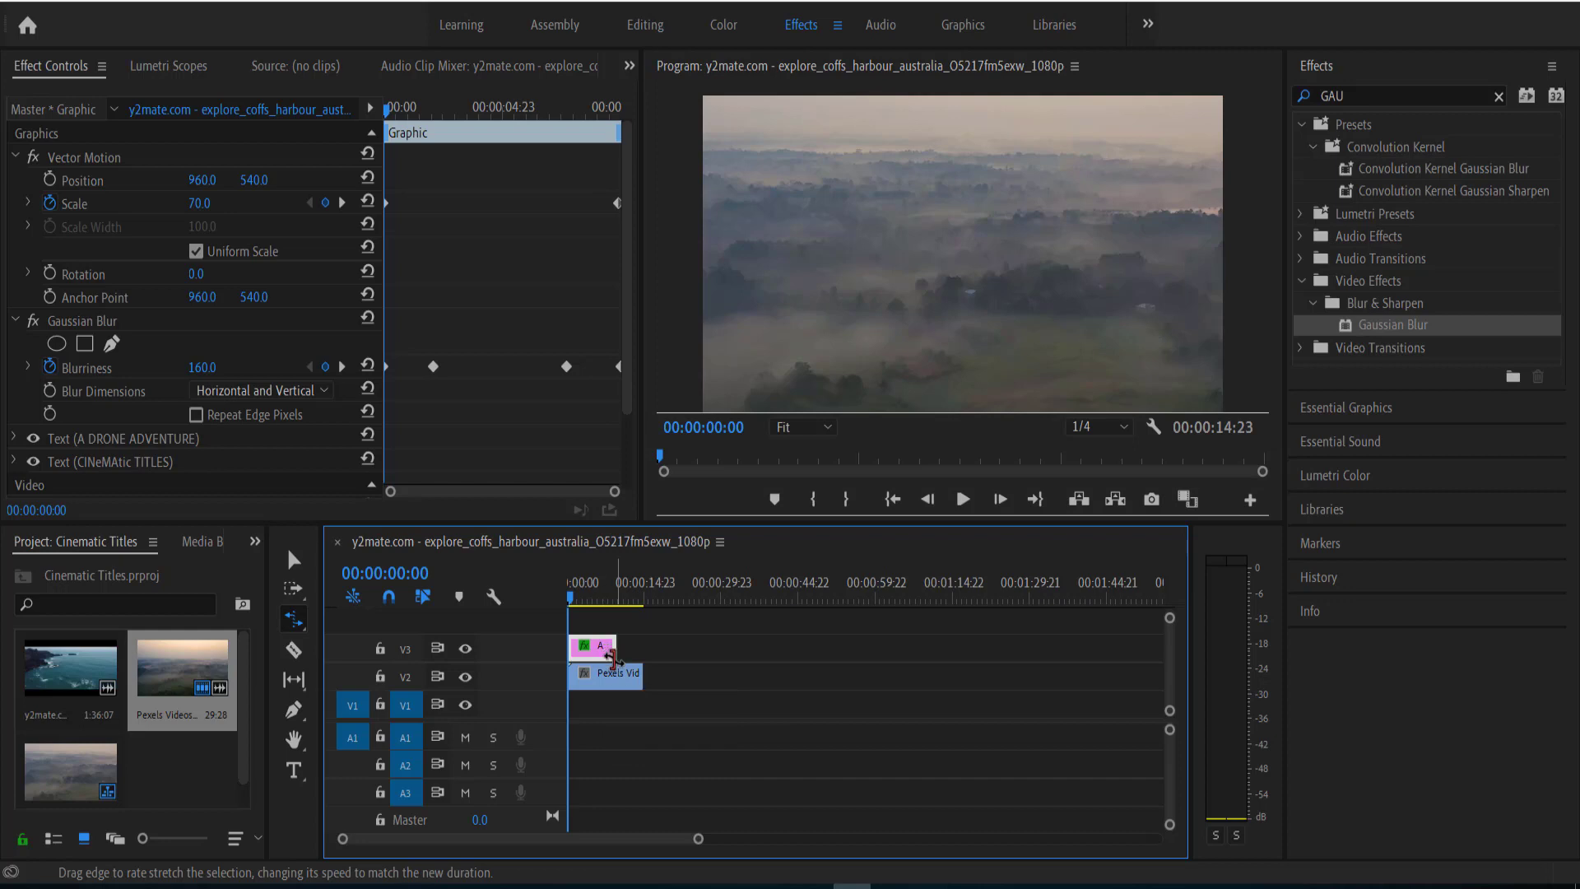
{"action": "left_click_drag", "start_coordinate": [613, 650], "coordinate": [595, 651]}
{"action": "key", "text": "space"}
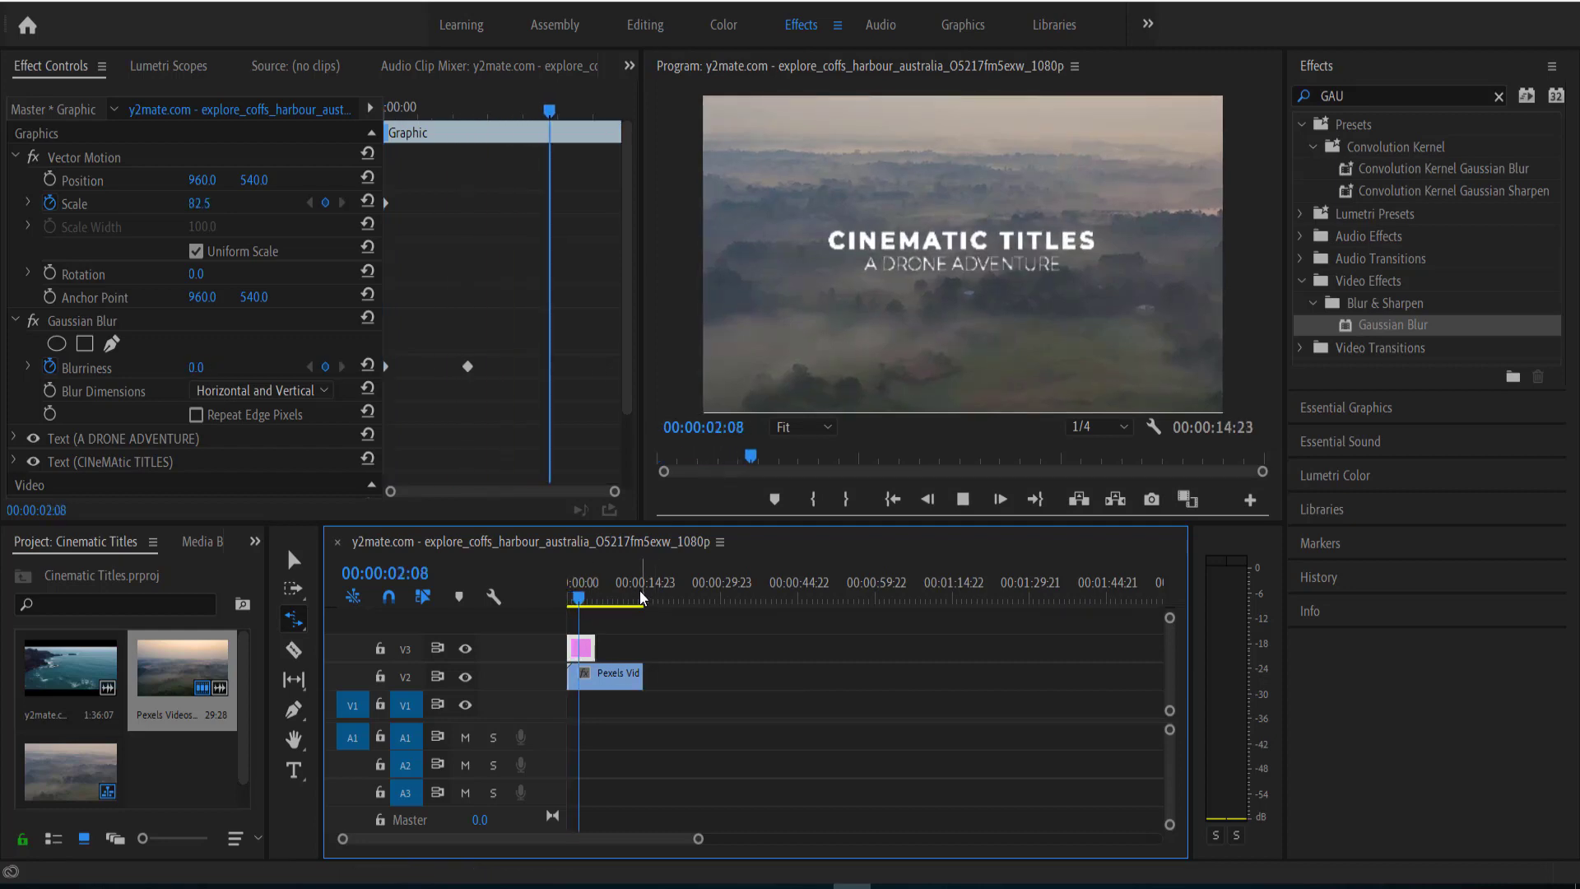
{"action": "key", "text": "space"}
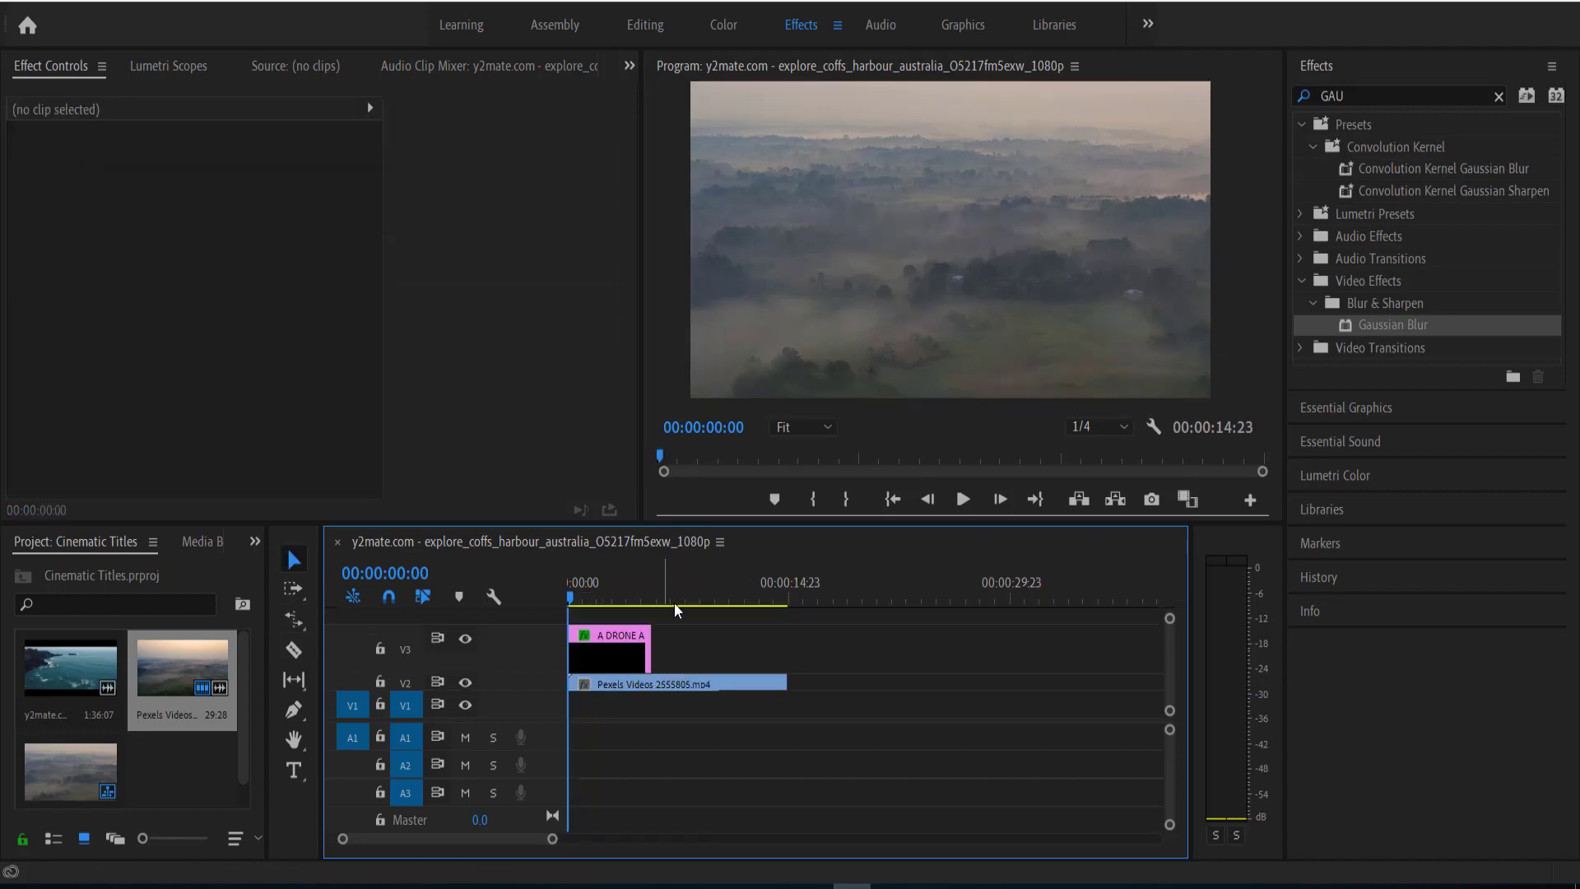
Export the title clip as motion graphics template 'Cinematic Titles' to the Local Templates Folder
{"action": "right_click", "coordinate": [619, 636]}
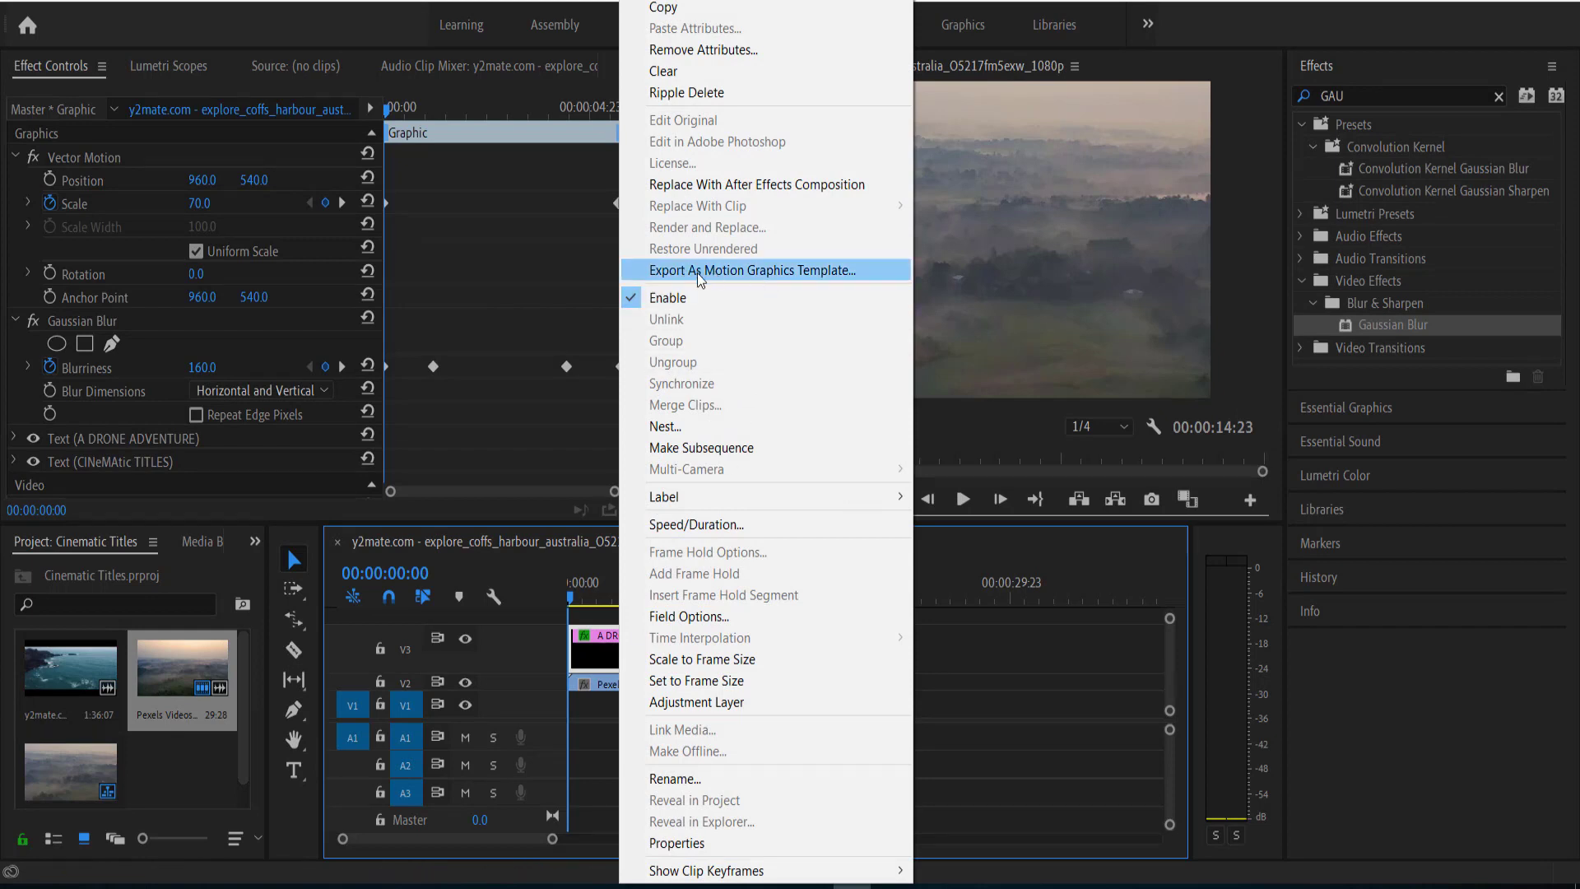
{"action": "left_click", "coordinate": [744, 273]}
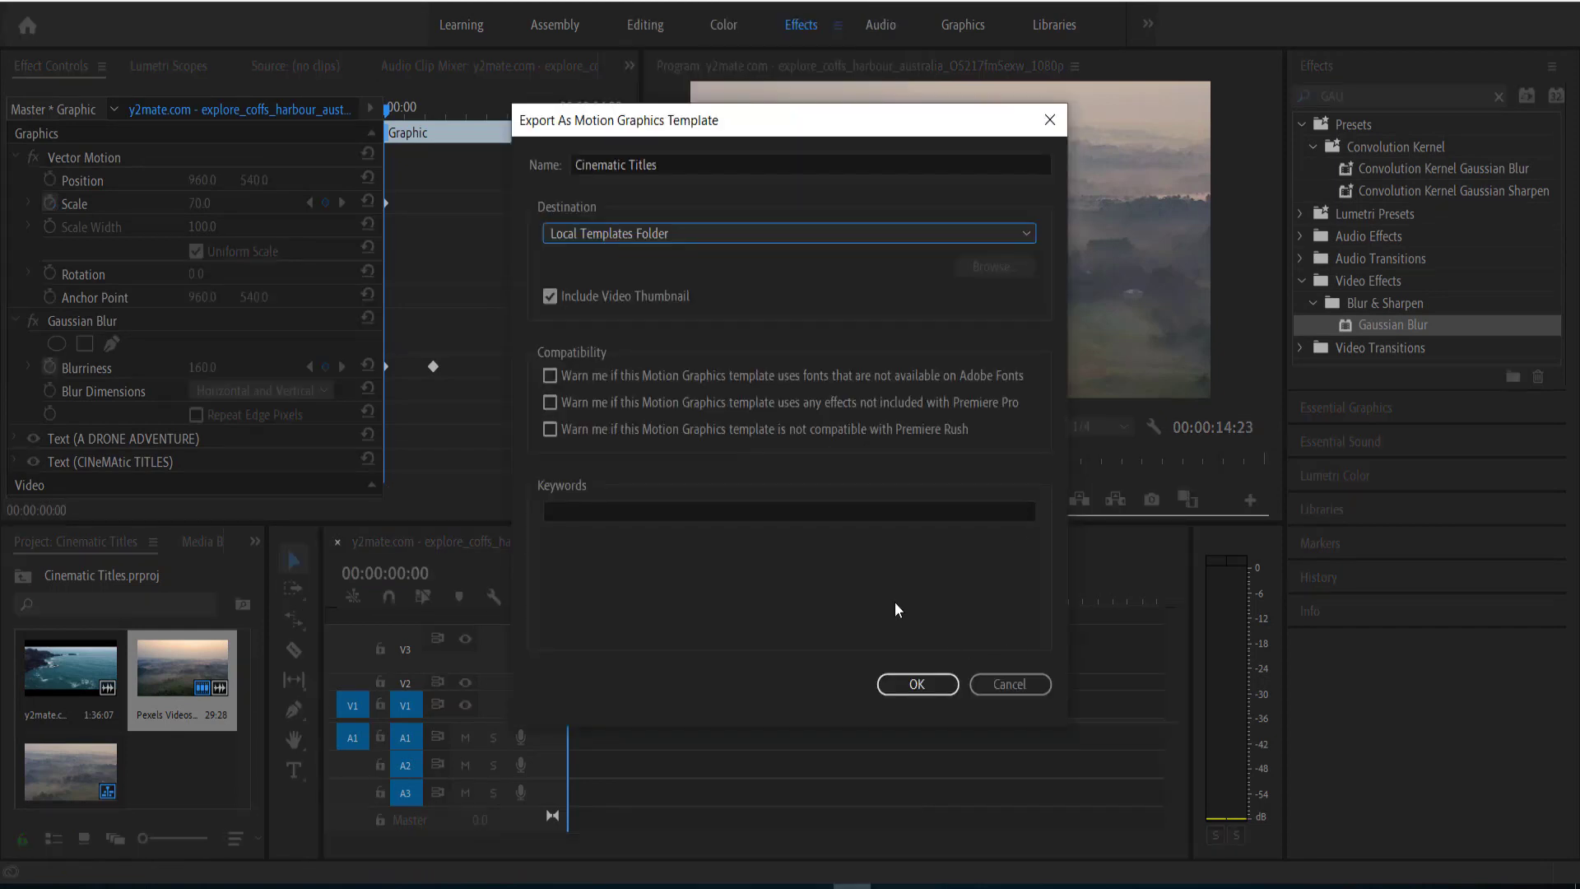
{"action": "left_click", "coordinate": [922, 683]}
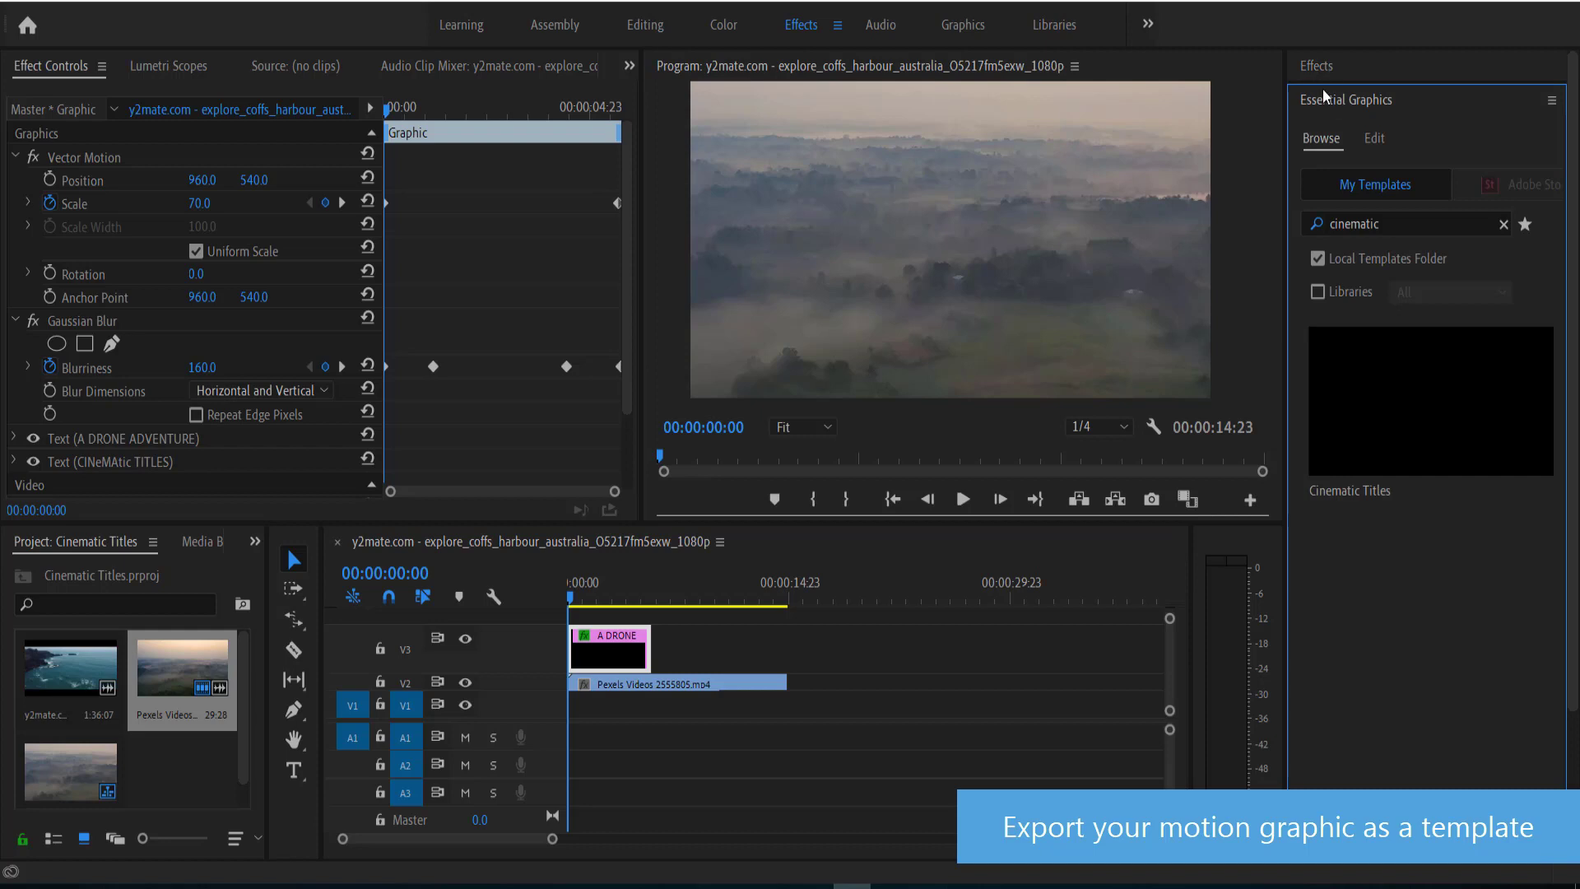
Drag the Cinematic Titles template from My Templates onto track V3 after the first title
{"action": "left_click", "coordinate": [1390, 219]}
{"action": "mouse_move", "coordinate": [1414, 415]}
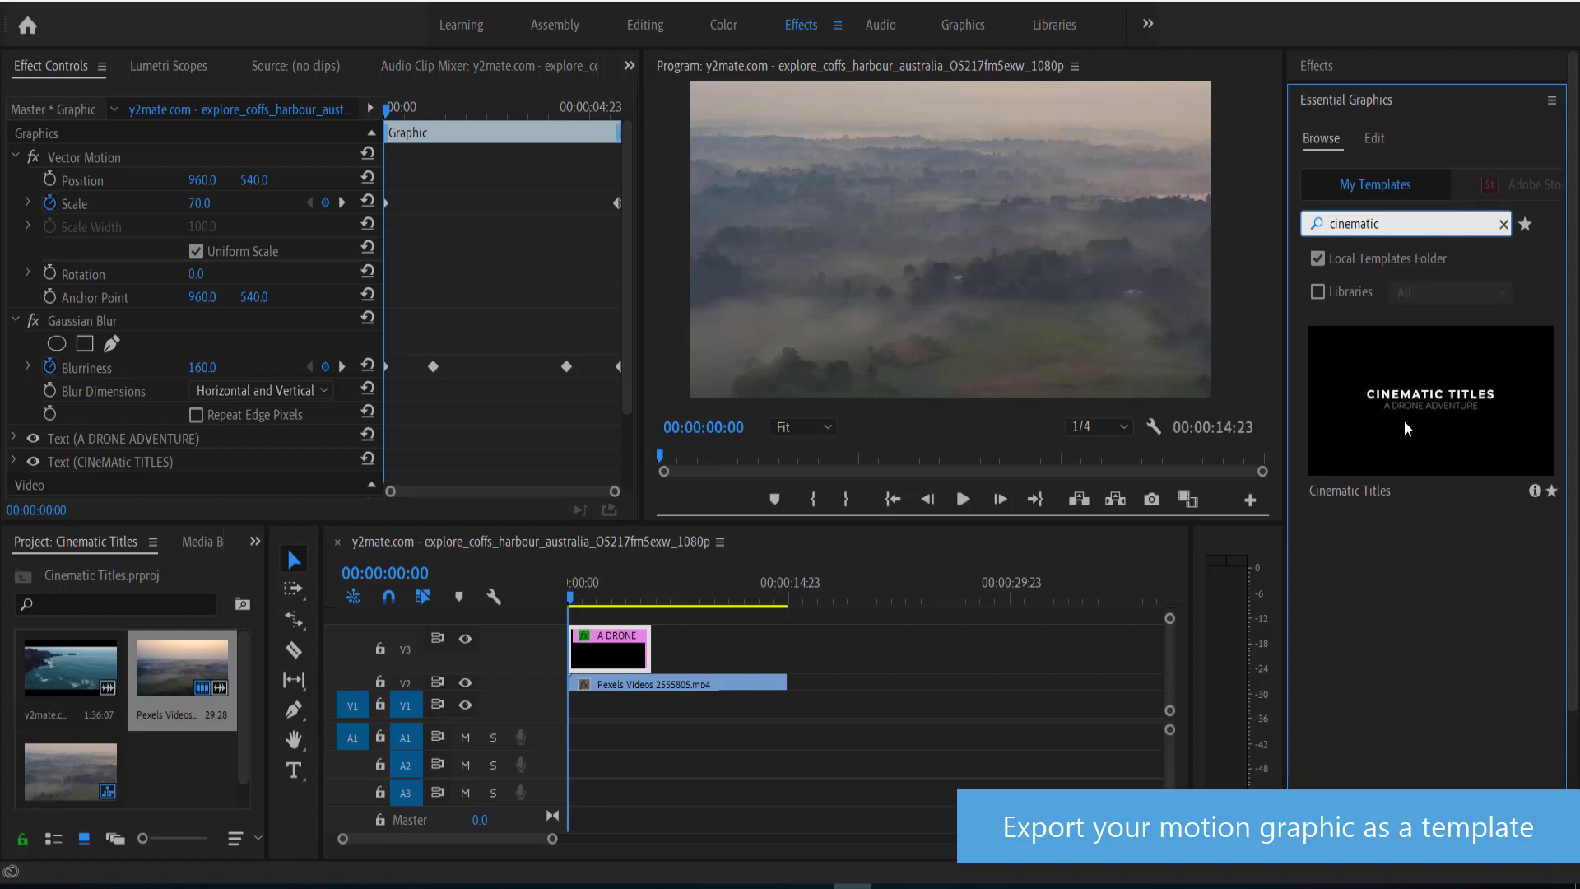
{"action": "left_click_drag", "start_coordinate": [1510, 428], "coordinate": [749, 602]}
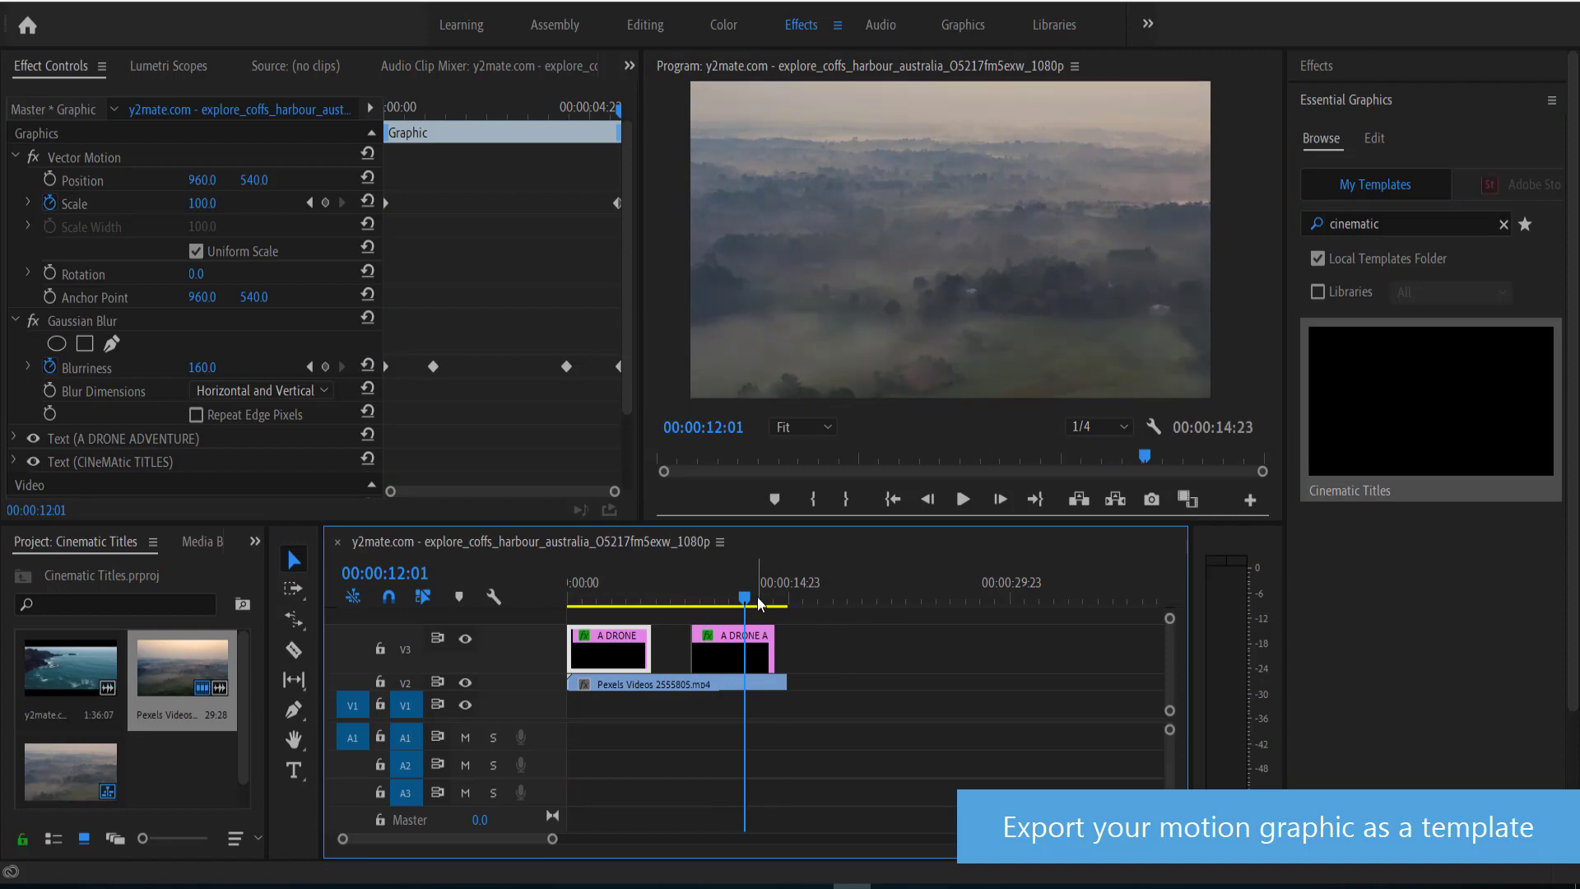